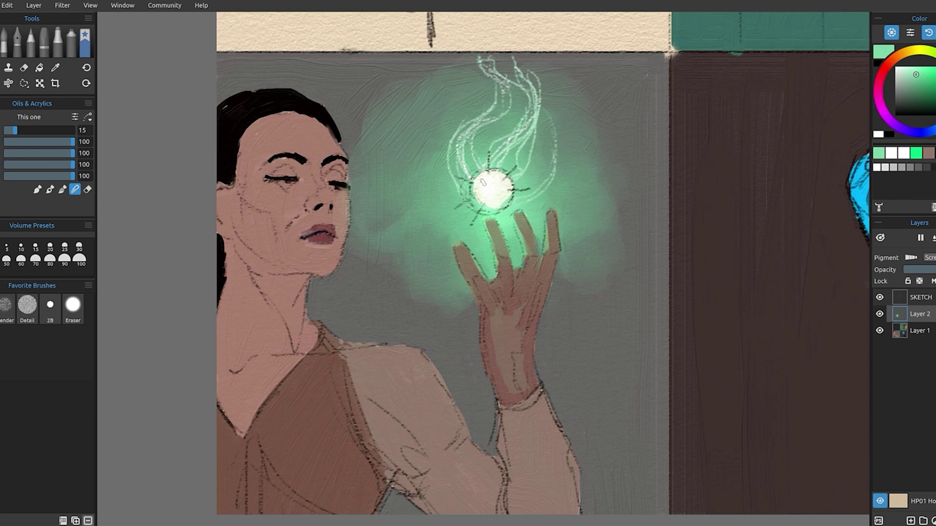
# - Blend the chalky smoke strands above the orb into soft wisps within the green glow
pyautogui.moveTo(493, 117)
pyautogui.mouseDown()
pyautogui.moveTo(460, 168)
pyautogui.moveTo(479, 155)
pyautogui.mouseUp()
pyautogui.moveTo(495, 162)
pyautogui.mouseDown()
pyautogui.moveTo(515, 58)
pyautogui.moveTo(526, 156)
pyautogui.moveTo(550, 195)
pyautogui.moveTo(541, 98)
pyautogui.mouseUp()
pyautogui.moveTo(516, 64); pyautogui.dragTo(447, 143)
pyautogui.moveTo(573, 320); pyautogui.dragTo(568, 288)
# - Merge the glow layer down and add a new Multiply layer, with a muted purple chosen for shadows
pyautogui.press('b')
pyautogui.click(880, 103)
pyautogui.click(904, 97)
pyautogui.hotkey('ctrl', 'e')
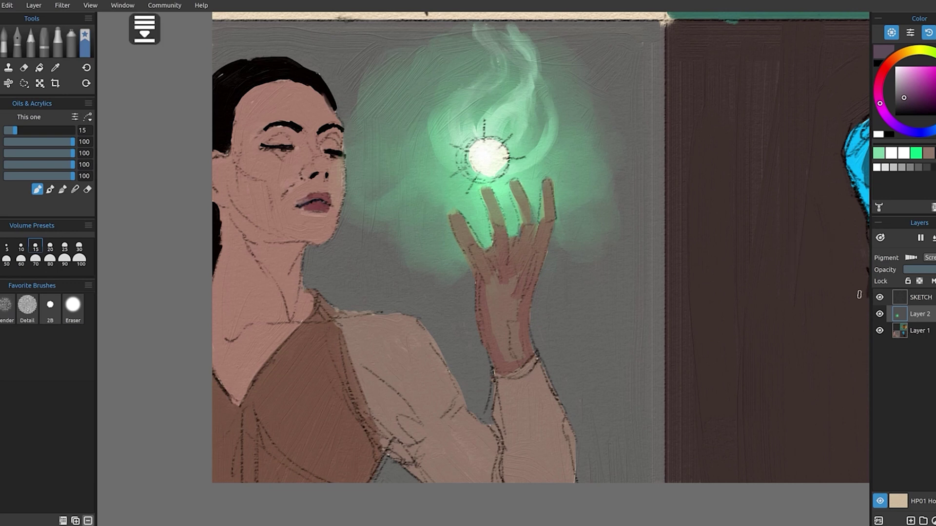
pyautogui.click(911, 520)
pyautogui.click(929, 258)
# - Paint purple shadows over the fingers and palm of the raised hand
pyautogui.moveTo(515, 184)
pyautogui.mouseDown()
pyautogui.moveTo(534, 210)
pyautogui.moveTo(493, 186)
pyautogui.moveTo(495, 207)
pyautogui.mouseUp()
pyautogui.moveTo(454, 217); pyautogui.dragTo(463, 239)
pyautogui.moveTo(547, 183); pyautogui.dragTo(549, 201)
pyautogui.moveTo(530, 223); pyautogui.dragTo(505, 271)
pyautogui.moveTo(547, 224); pyautogui.dragTo(536, 265)
pyautogui.moveTo(473, 249); pyautogui.dragTo(489, 283)
pyautogui.moveTo(535, 256)
pyautogui.mouseDown()
pyautogui.moveTo(490, 290)
pyautogui.moveTo(487, 319)
pyautogui.mouseUp()
pyautogui.moveTo(534, 288); pyautogui.dragTo(519, 310)
# - Blend the shadow strokes along the fingers, palm and wrist of the raised hand
pyautogui.press('n')
pyautogui.moveTo(517, 192); pyautogui.dragTo(524, 215)
pyautogui.moveTo(546, 190); pyautogui.dragTo(550, 210)
pyautogui.moveTo(544, 169)
pyautogui.mouseDown()
pyautogui.moveTo(551, 218)
pyautogui.moveTo(533, 278)
pyautogui.mouseUp()
pyautogui.moveTo(522, 229); pyautogui.dragTo(518, 243)
pyautogui.moveTo(507, 179)
pyautogui.mouseDown()
pyautogui.moveTo(529, 227)
pyautogui.moveTo(494, 215)
pyautogui.moveTo(514, 280)
pyautogui.moveTo(489, 312)
pyautogui.mouseUp()
pyautogui.moveTo(466, 232); pyautogui.dragTo(461, 246)
pyautogui.moveTo(455, 207)
pyautogui.mouseDown()
pyautogui.moveTo(463, 239)
pyautogui.moveTo(502, 288)
pyautogui.moveTo(517, 351)
pyautogui.mouseUp()
pyautogui.moveTo(502, 307)
pyautogui.mouseDown()
pyautogui.moveTo(534, 318)
pyautogui.moveTo(495, 297)
pyautogui.moveTo(516, 317)
pyautogui.mouseUp()
pyautogui.moveTo(507, 241)
pyautogui.mouseDown()
pyautogui.moveTo(487, 278)
pyautogui.moveTo(520, 377)
pyautogui.moveTo(534, 364)
pyautogui.mouseUp()
# - Shade the cuff and forearm sleeve with purple shadow folds
pyautogui.moveTo(524, 385); pyautogui.dragTo(536, 483)
pyautogui.moveTo(543, 390); pyautogui.dragTo(560, 483)
pyautogui.moveTo(507, 380)
pyautogui.mouseDown()
pyautogui.moveTo(532, 368)
pyautogui.moveTo(564, 477)
pyautogui.mouseUp()
pyautogui.moveTo(504, 386)
pyautogui.mouseDown()
pyautogui.moveTo(536, 380)
pyautogui.moveTo(522, 480)
pyautogui.mouseUp()
pyautogui.press('b')
pyautogui.moveTo(496, 445); pyautogui.dragTo(488, 482)
# - Paint and soften purple fold shadows on the upper-arm sleeve, along the armhole and around the elbow
pyautogui.moveTo(385, 440); pyautogui.dragTo(424, 476)
pyautogui.moveTo(341, 348); pyautogui.dragTo(387, 440)
pyautogui.moveTo(354, 363); pyautogui.dragTo(411, 453)
pyautogui.moveTo(414, 412); pyautogui.dragTo(456, 483)
pyautogui.moveTo(342, 317)
pyautogui.mouseDown()
pyautogui.moveTo(347, 356)
pyautogui.moveTo(408, 368)
pyautogui.mouseUp()
pyautogui.press('b')
pyautogui.moveTo(409, 329); pyautogui.dragTo(461, 439)
pyautogui.moveTo(429, 411); pyautogui.dragTo(468, 473)
pyautogui.moveTo(458, 451)
pyautogui.mouseDown()
pyautogui.moveTo(432, 493)
pyautogui.moveTo(407, 393)
pyautogui.mouseUp()
pyautogui.moveTo(519, 419)
pyautogui.mouseDown()
pyautogui.moveTo(488, 495)
pyautogui.moveTo(469, 417)
pyautogui.moveTo(403, 330)
pyautogui.moveTo(423, 449)
pyautogui.mouseUp()
pyautogui.moveTo(431, 245); pyautogui.dragTo(476, 295)
# - Paint purple shadows down the side of the face, around the eye sockets and beside the nose
pyautogui.press('b')
pyautogui.moveTo(348, 164)
pyautogui.mouseDown()
pyautogui.moveTo(341, 210)
pyautogui.moveTo(385, 266)
pyautogui.mouseUp()
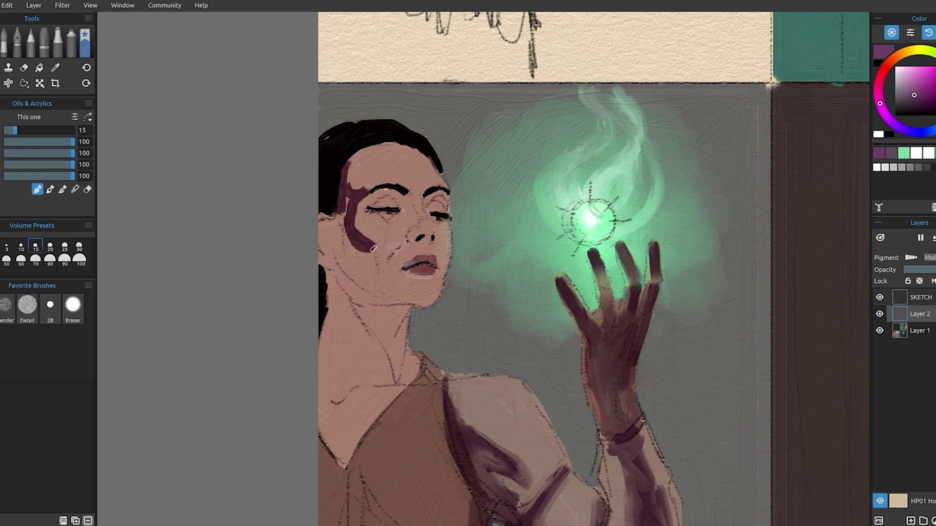
pyautogui.moveTo(404, 197); pyautogui.dragTo(415, 222)
pyautogui.moveTo(424, 195); pyautogui.dragTo(448, 204)
pyautogui.moveTo(365, 197); pyautogui.dragTo(377, 224)
pyautogui.moveTo(404, 224); pyautogui.dragTo(407, 239)
# - Shade the jaw and neck in purple, and blend the shadows across the face and forehead
pyautogui.moveTo(351, 287); pyautogui.dragTo(397, 307)
pyautogui.moveTo(328, 235); pyautogui.dragTo(381, 352)
pyautogui.moveTo(341, 292); pyautogui.dragTo(351, 390)
pyautogui.press('n')
pyautogui.moveTo(429, 229)
pyautogui.mouseDown()
pyautogui.moveTo(410, 227)
pyautogui.moveTo(403, 211)
pyautogui.moveTo(362, 216)
pyautogui.moveTo(372, 207)
pyautogui.moveTo(411, 194)
pyautogui.moveTo(444, 204)
pyautogui.moveTo(435, 189)
pyautogui.moveTo(439, 214)
pyautogui.moveTo(383, 264)
pyautogui.moveTo(385, 223)
pyautogui.moveTo(344, 209)
pyautogui.moveTo(347, 259)
pyautogui.moveTo(381, 260)
pyautogui.moveTo(372, 296)
pyautogui.moveTo(420, 308)
pyautogui.moveTo(438, 295)
pyautogui.moveTo(403, 299)
pyautogui.moveTo(360, 262)
pyautogui.moveTo(369, 297)
pyautogui.moveTo(343, 235)
pyautogui.moveTo(336, 277)
pyautogui.moveTo(319, 254)
pyautogui.moveTo(344, 298)
pyautogui.moveTo(375, 309)
pyautogui.moveTo(370, 253)
pyautogui.moveTo(362, 316)
pyautogui.moveTo(326, 348)
pyautogui.moveTo(357, 395)
pyautogui.moveTo(380, 315)
pyautogui.moveTo(416, 307)
pyautogui.mouseUp()
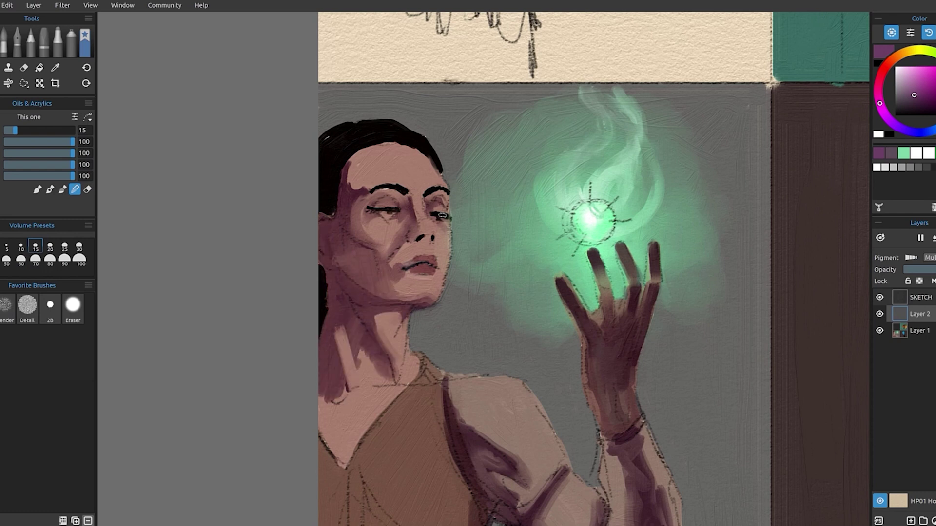
pyautogui.moveTo(341, 147)
pyautogui.mouseDown()
pyautogui.moveTo(437, 169)
pyautogui.moveTo(356, 190)
pyautogui.moveTo(409, 151)
pyautogui.moveTo(353, 204)
pyautogui.moveTo(372, 242)
pyautogui.moveTo(390, 232)
pyautogui.mouseUp()
# - Refine the facial shadows around the temple, eyes and mouth with the oil brush at size 10
pyautogui.press('b')
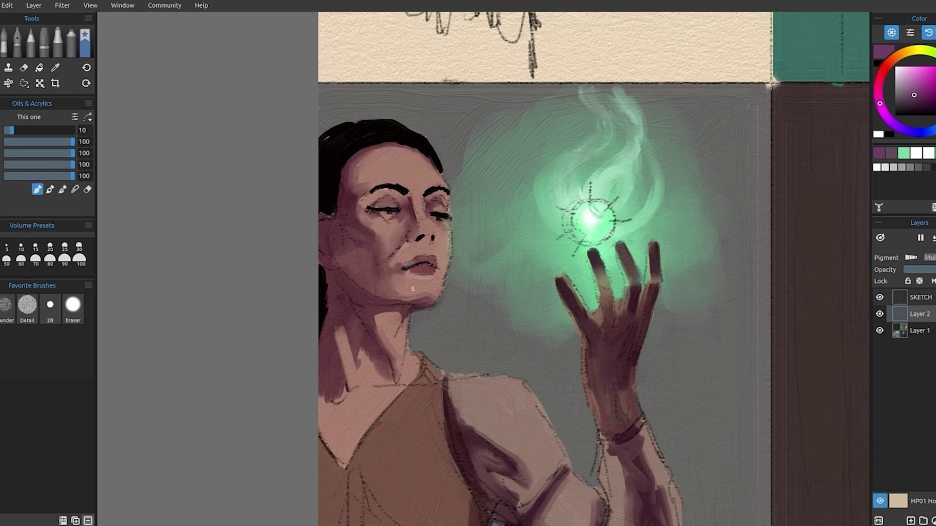
pyautogui.moveTo(375, 194)
pyautogui.mouseDown()
pyautogui.moveTo(366, 230)
pyautogui.moveTo(367, 184)
pyautogui.mouseUp()
pyautogui.press('b')
pyautogui.press('e')
pyautogui.press('b')
pyautogui.moveTo(433, 256); pyautogui.dragTo(441, 272)
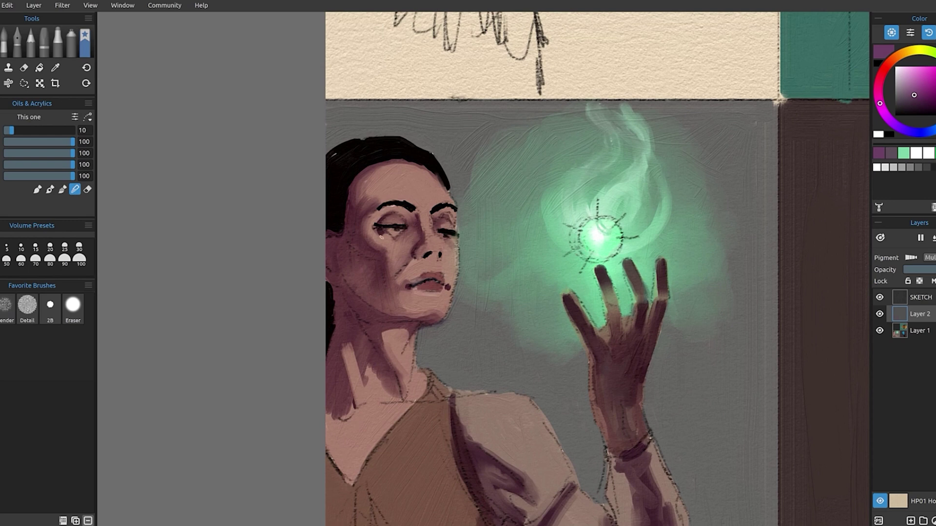
# - Dab mint-green light spots on the brow, nose, cheeks, lips and chin with the size 10 oil brush
pyautogui.press('e')
pyautogui.press('b')
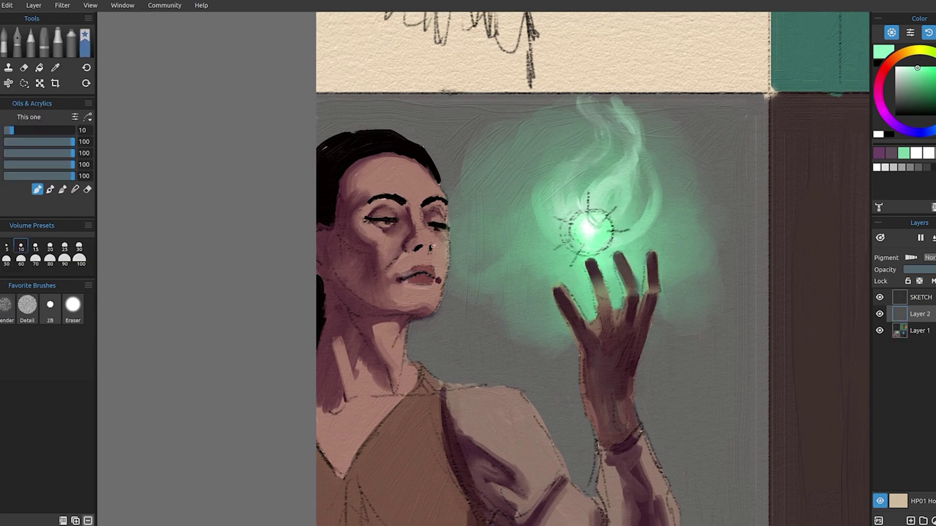
pyautogui.click(427, 237)
pyautogui.click(414, 200)
pyautogui.click(424, 248)
pyautogui.press('b')
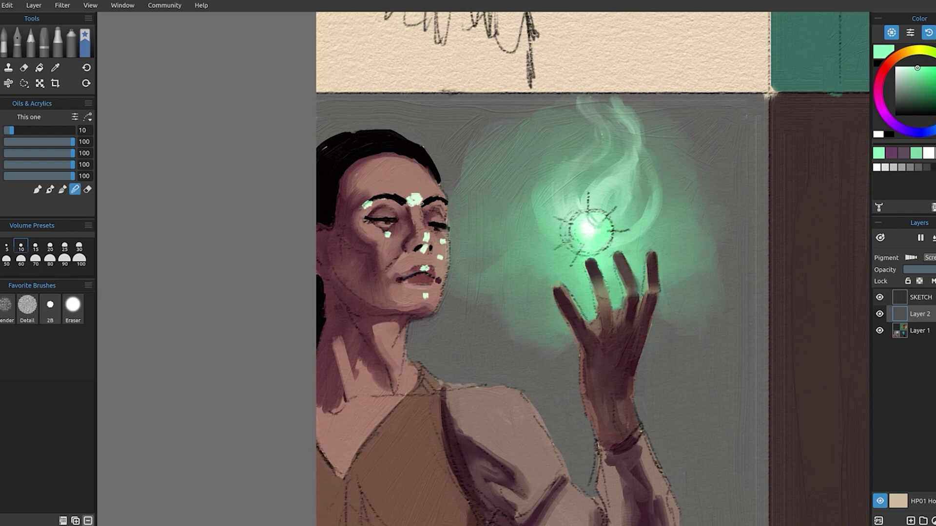
# - Set the highlight layer to Screen and blend mint-green light along the brows and both eyelids
pyautogui.moveTo(417, 195)
pyautogui.mouseDown()
pyautogui.moveTo(445, 213)
pyautogui.moveTo(370, 198)
pyautogui.moveTo(380, 204)
pyautogui.mouseUp()
pyautogui.press('p')
pyautogui.click(390, 214)
pyautogui.press('b')
pyautogui.click(389, 212)
pyautogui.press('p')
pyautogui.click(439, 216)
pyautogui.press('b')
pyautogui.click(441, 220)
# - Blend the mint highlights on the nose, under-eye area, lips and chin, and merge the highlight layer down
pyautogui.moveTo(423, 248)
pyautogui.mouseDown()
pyautogui.moveTo(424, 260)
pyautogui.moveTo(438, 264)
pyautogui.mouseUp()
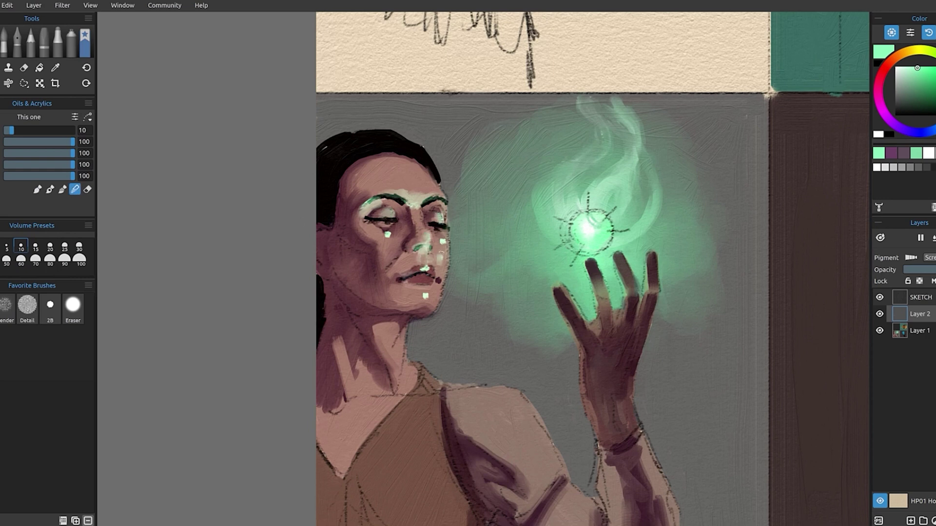
pyautogui.moveTo(384, 227); pyautogui.dragTo(386, 239)
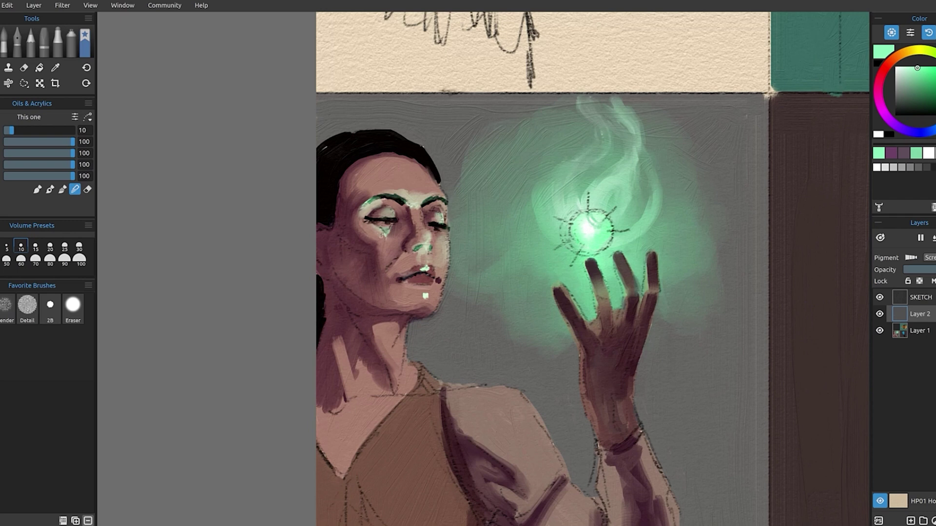
pyautogui.moveTo(415, 302); pyautogui.dragTo(440, 295)
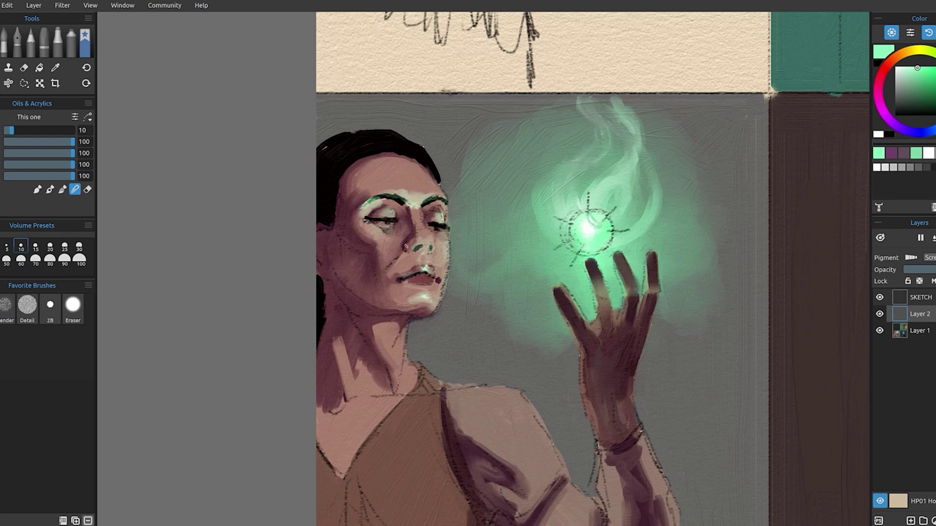
pyautogui.moveTo(406, 247); pyautogui.dragTo(418, 264)
pyautogui.moveTo(425, 216)
pyautogui.mouseDown()
pyautogui.moveTo(414, 195)
pyautogui.moveTo(452, 211)
pyautogui.moveTo(433, 249)
pyautogui.moveTo(408, 255)
pyautogui.moveTo(343, 216)
pyautogui.moveTo(357, 227)
pyautogui.mouseUp()
pyautogui.hotkey('ctrl', 'e')
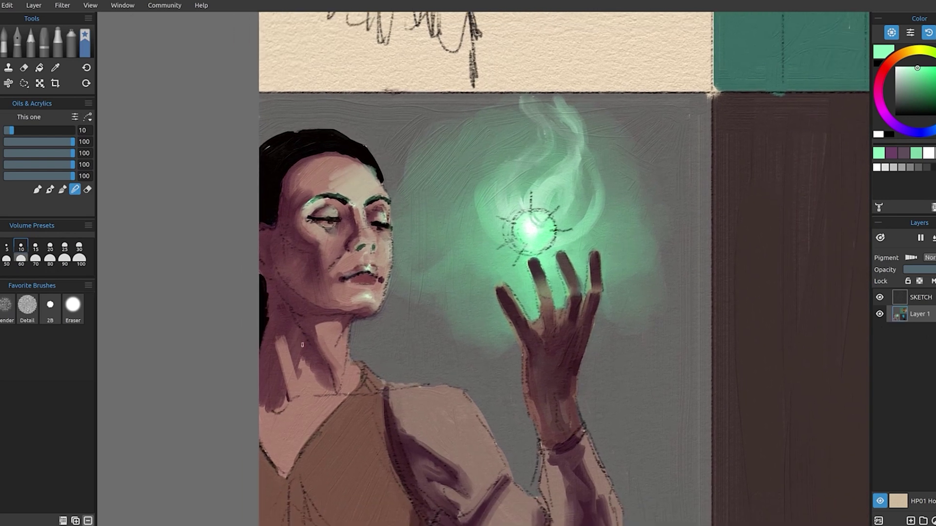
# - Draw a pale mint rim light along the fingers with the 2B pencil at size 7, and merge the SKETCH layer down
pyautogui.click(50, 305)
pyautogui.moveTo(527, 273); pyautogui.dragTo(527, 258)
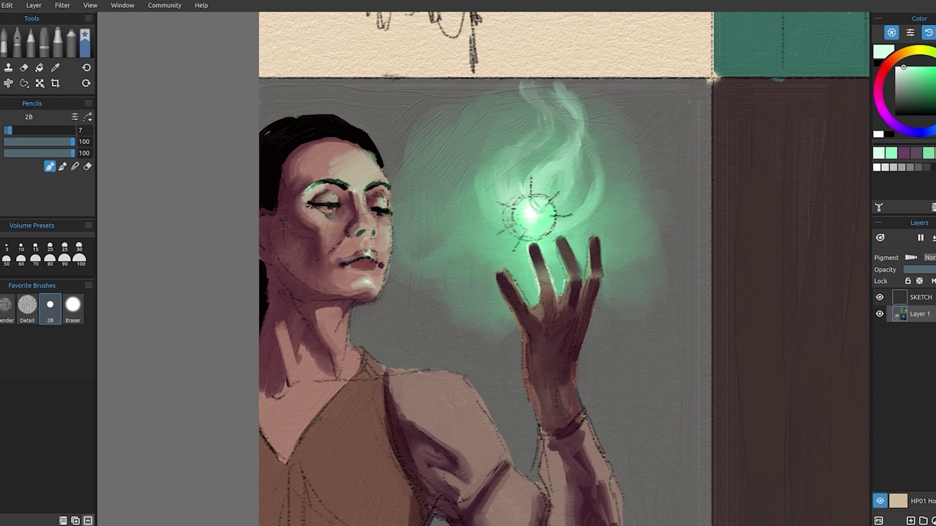
pyautogui.moveTo(587, 241); pyautogui.dragTo(584, 284)
pyautogui.moveTo(518, 270)
pyautogui.mouseDown()
pyautogui.moveTo(507, 289)
pyautogui.moveTo(517, 332)
pyautogui.moveTo(503, 285)
pyautogui.moveTo(527, 333)
pyautogui.mouseUp()
pyautogui.hotkey('ctrl', 'e')
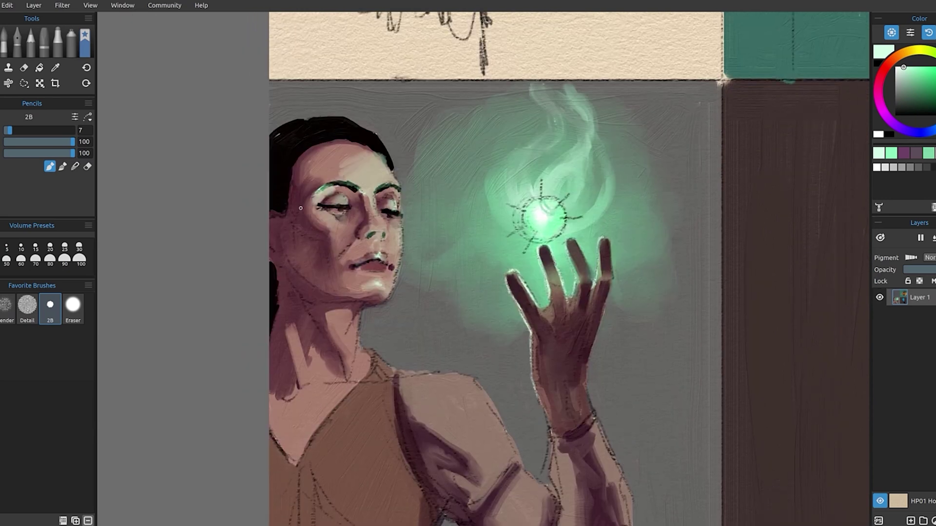
# - Blend the orb's sketched circle and rays into a bright starburst, and smooth the hand's outline near the wrist
pyautogui.press('b')
pyautogui.moveTo(536, 247)
pyautogui.mouseDown()
pyautogui.moveTo(518, 207)
pyautogui.moveTo(541, 195)
pyautogui.moveTo(560, 212)
pyautogui.moveTo(546, 196)
pyautogui.moveTo(519, 235)
pyautogui.mouseUp()
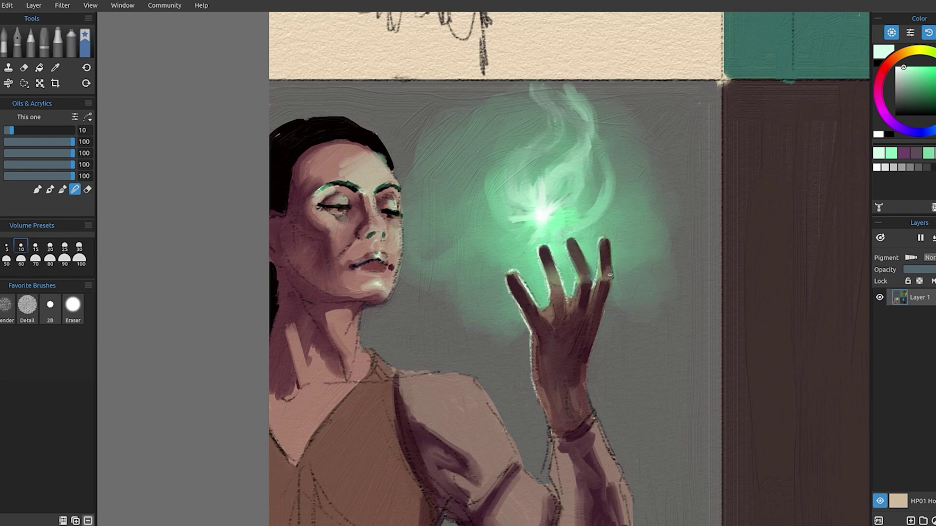
pyautogui.moveTo(578, 415)
pyautogui.mouseDown()
pyautogui.moveTo(553, 433)
pyautogui.moveTo(532, 364)
pyautogui.mouseUp()
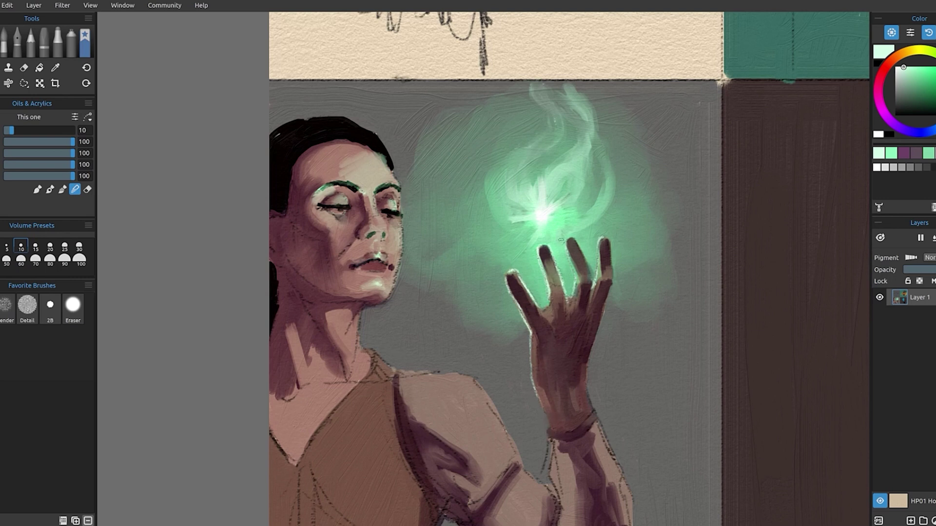
# - Strengthen the rim light on the fingers and hand edge using the 2B pencil at size 5 with white sampled from the orb
pyautogui.click(30, 43)
pyautogui.keyDown('alt'); pyautogui.click(537, 219); pyautogui.keyUp('alt')
pyautogui.press('[')
pyautogui.moveTo(600, 240); pyautogui.dragTo(598, 273)
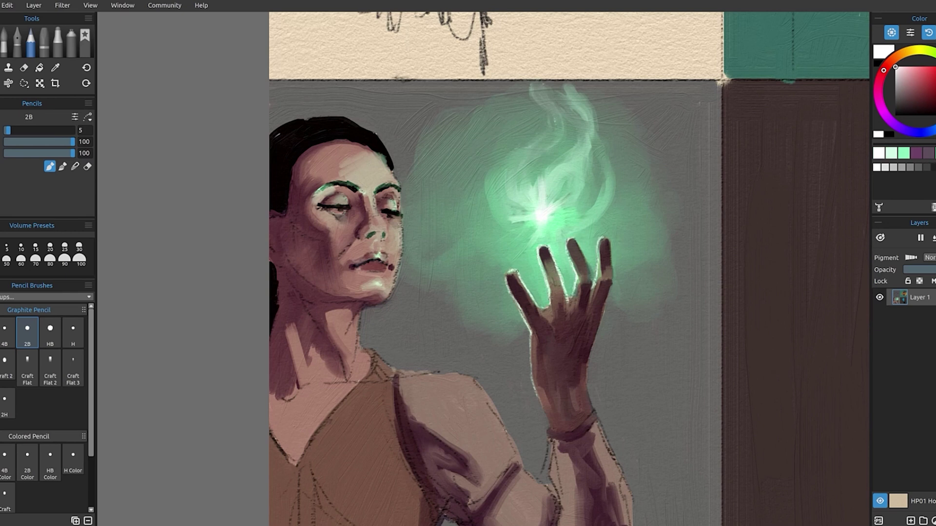
pyautogui.moveTo(530, 330); pyautogui.dragTo(530, 367)
pyautogui.moveTo(561, 297)
pyautogui.mouseDown()
pyautogui.moveTo(573, 323)
pyautogui.moveTo(591, 321)
pyautogui.mouseUp()
# - Smooth the sketch outline around the cheek and chin with the oil brush blender at size 10
pyautogui.click(85, 43)
pyautogui.click(79, 246)
pyautogui.moveTo(8, 130); pyautogui.dragTo(10, 130)
pyautogui.moveTo(568, 324); pyautogui.dragTo(628, 354)
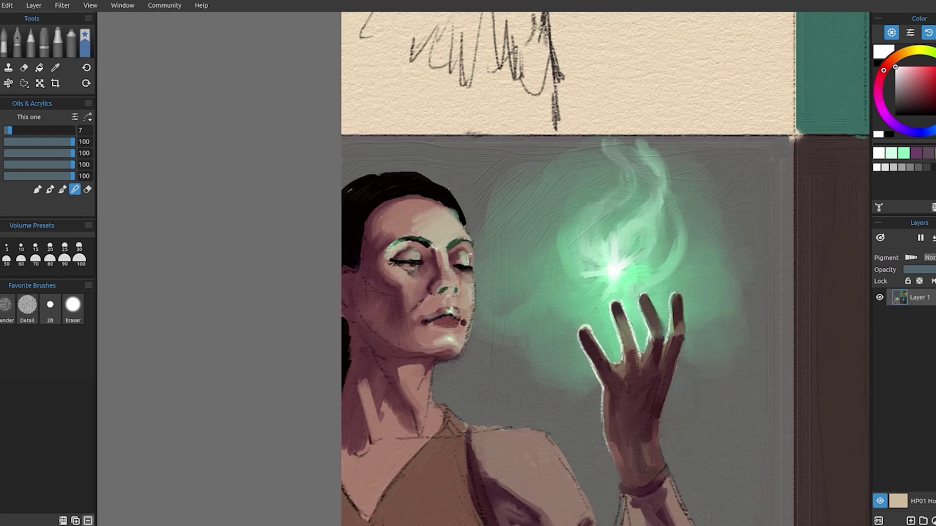
pyautogui.moveTo(9, 130); pyautogui.dragTo(12, 130)
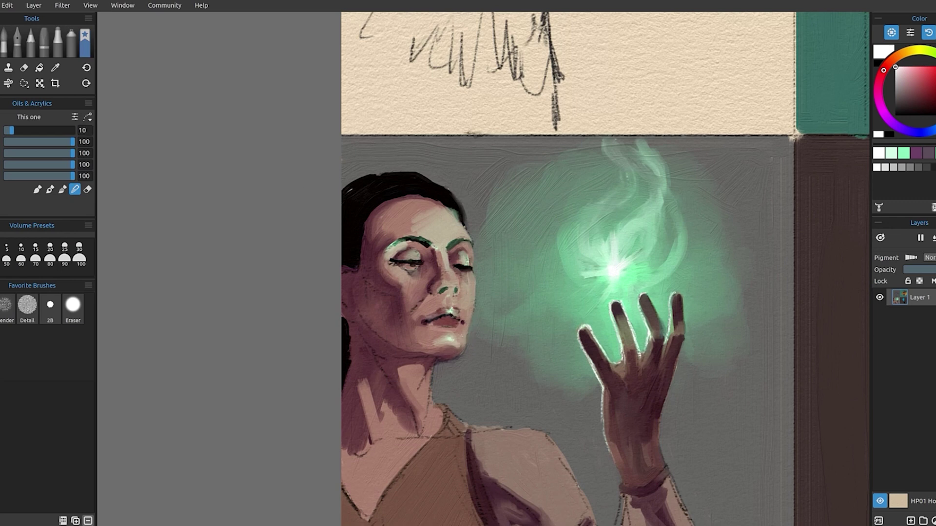
pyautogui.scroll(-1, 408, 357)
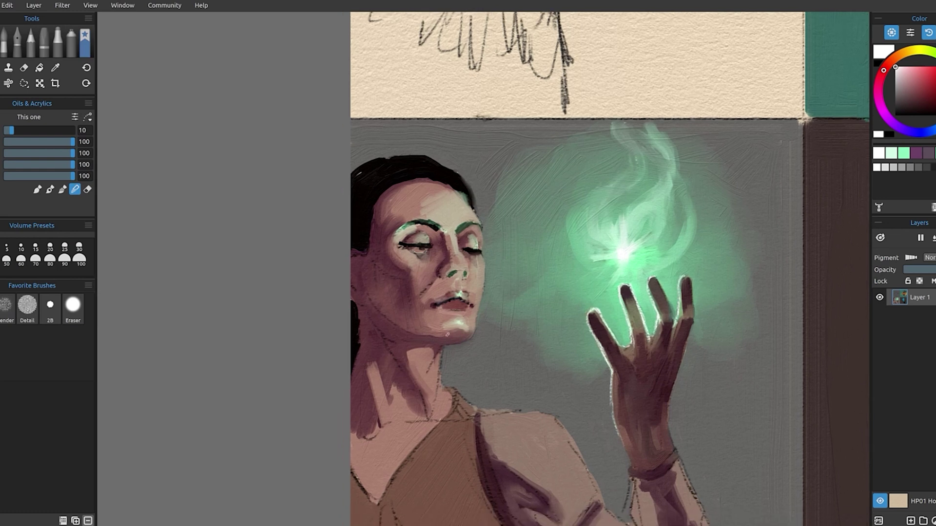
# - Sample the lip's reddish brown and smooth the lips, the near eye and the shadowed cheek
pyautogui.keyDown('alt'); pyautogui.click(455, 306); pyautogui.keyUp('alt')
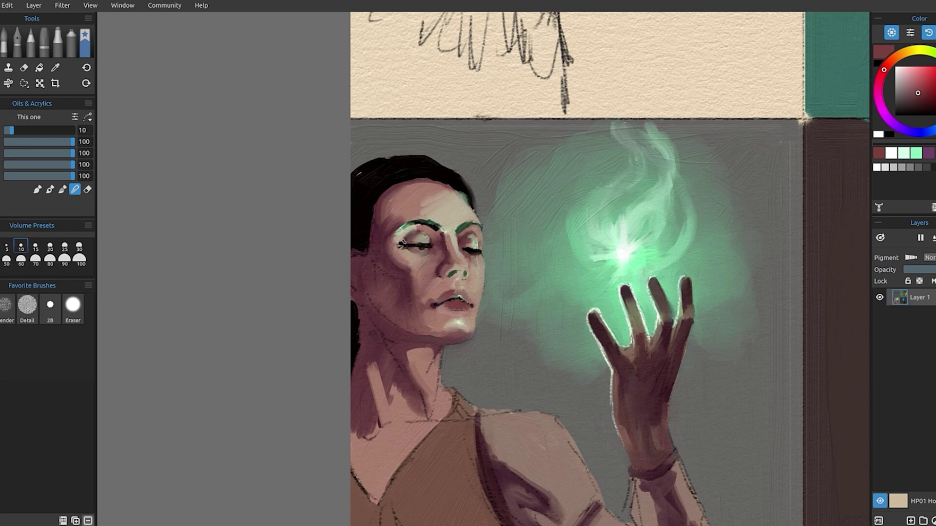
pyautogui.moveTo(436, 226); pyautogui.dragTo(411, 222)
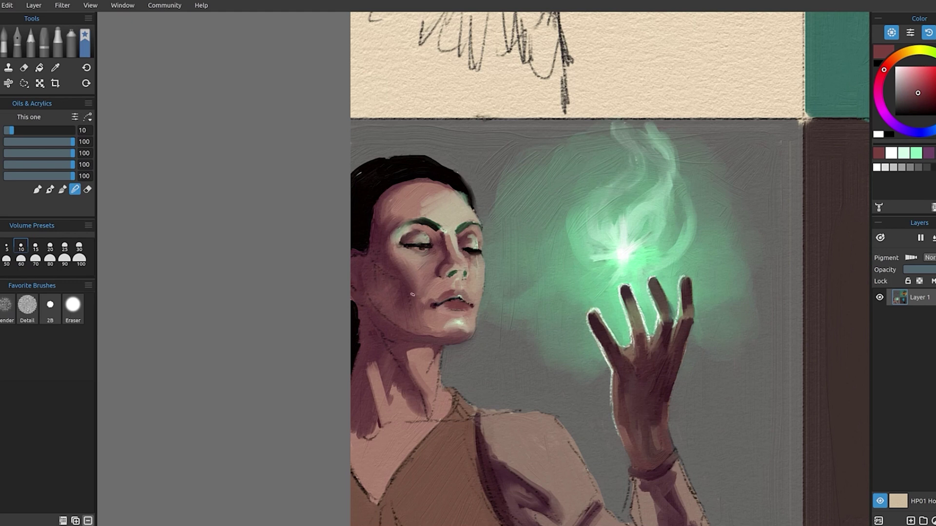
pyautogui.moveTo(411, 289); pyautogui.dragTo(439, 295)
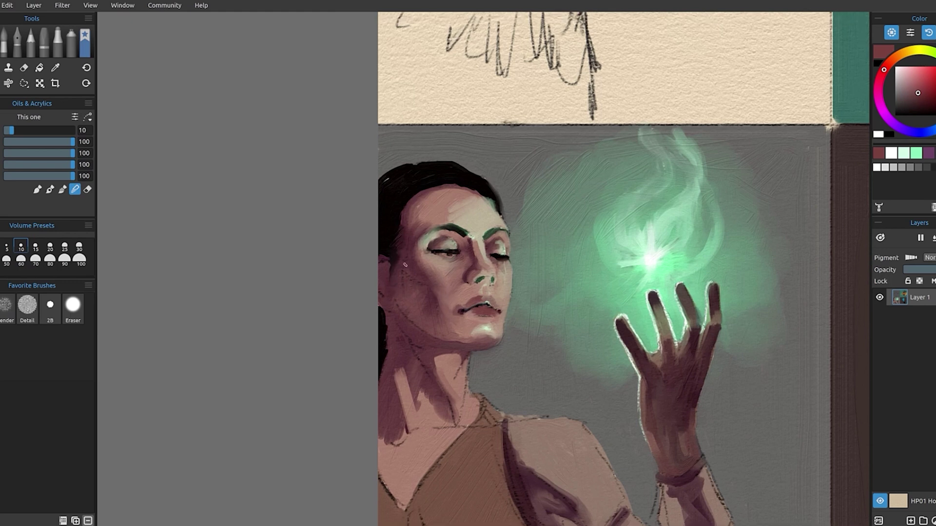
# - Blend the remaining sketch lines along the jaw, neck and collarbone into the skin tones
pyautogui.moveTo(465, 355); pyautogui.dragTo(472, 383)
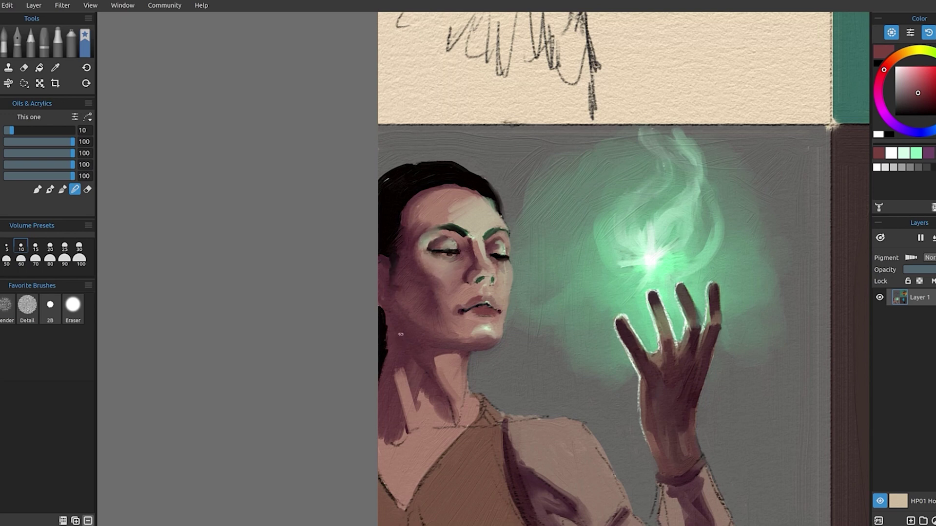
pyautogui.moveTo(401, 414); pyautogui.dragTo(401, 385)
pyautogui.moveTo(473, 333); pyautogui.dragTo(440, 269)
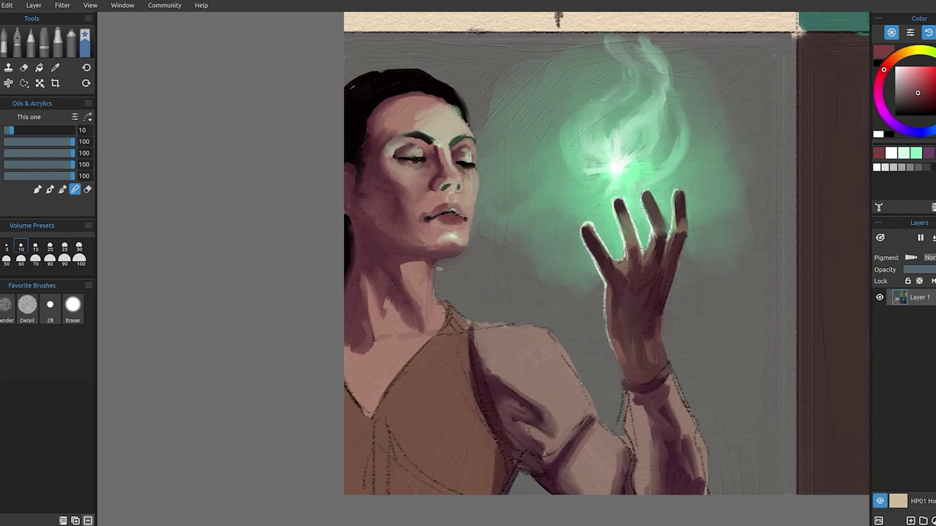
# - Blend the sketch lines and shadow edges on the forearm sleeve, underarm and bodice folds
pyautogui.moveTo(626, 403); pyautogui.dragTo(523, 288)
pyautogui.moveTo(519, 323); pyautogui.dragTo(564, 306)
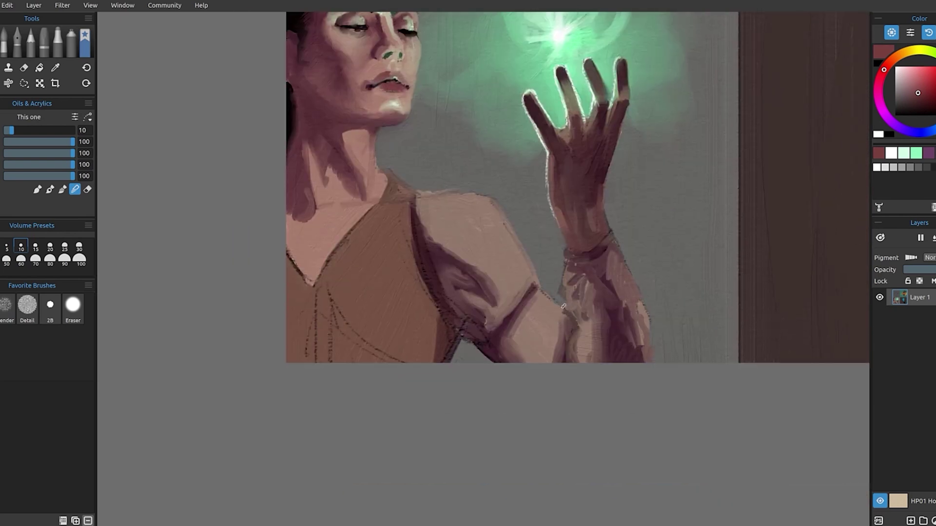
pyautogui.moveTo(446, 333); pyautogui.dragTo(499, 349)
pyautogui.moveTo(409, 353)
pyautogui.mouseDown()
pyautogui.moveTo(439, 384)
pyautogui.moveTo(399, 349)
pyautogui.mouseUp()
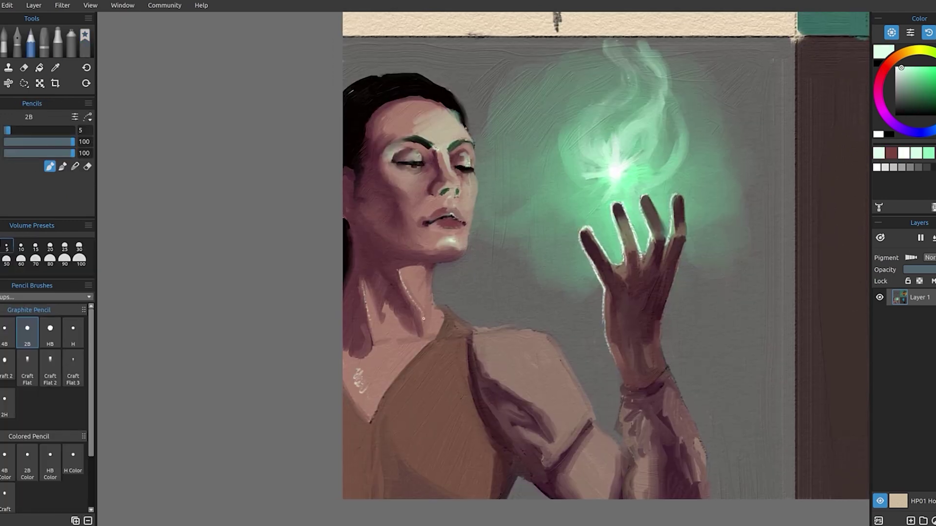
# - Soften the chest highlight and dot white highlights sampled from the orb on the cheek and lips
pyautogui.press('f')
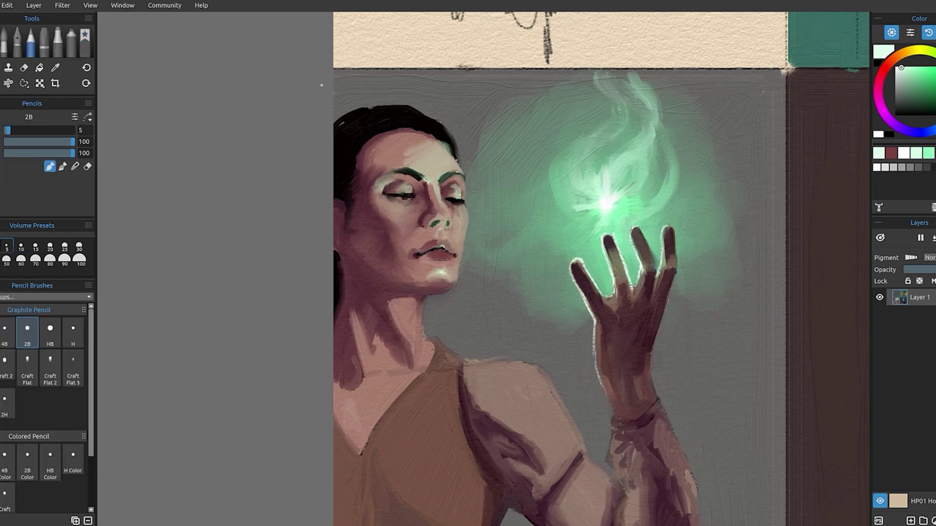
pyautogui.press('p')
pyautogui.keyDown('alt'); pyautogui.click(606, 205); pyautogui.keyUp('alt')
pyautogui.moveTo(443, 253)
pyautogui.mouseDown()
pyautogui.moveTo(448, 260)
pyautogui.moveTo(428, 248)
pyautogui.mouseUp()
pyautogui.press('f')
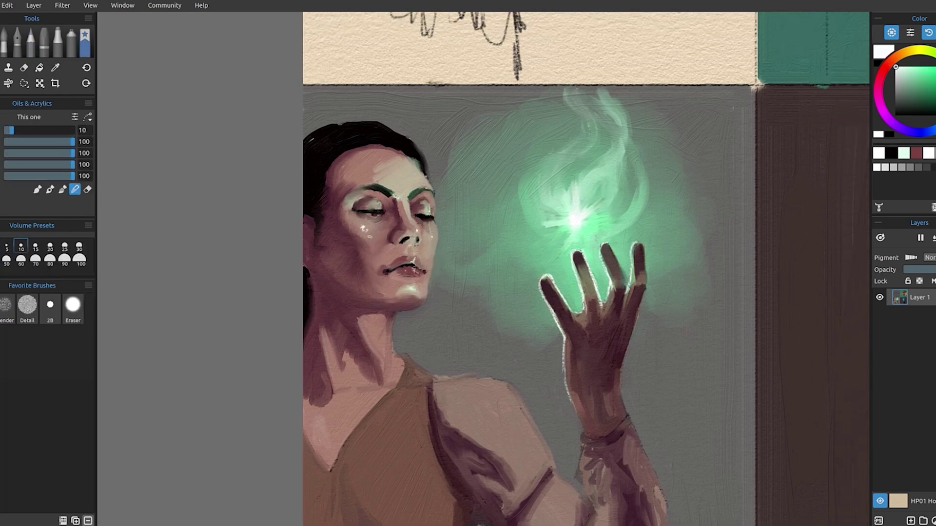
pyautogui.click(50, 307)
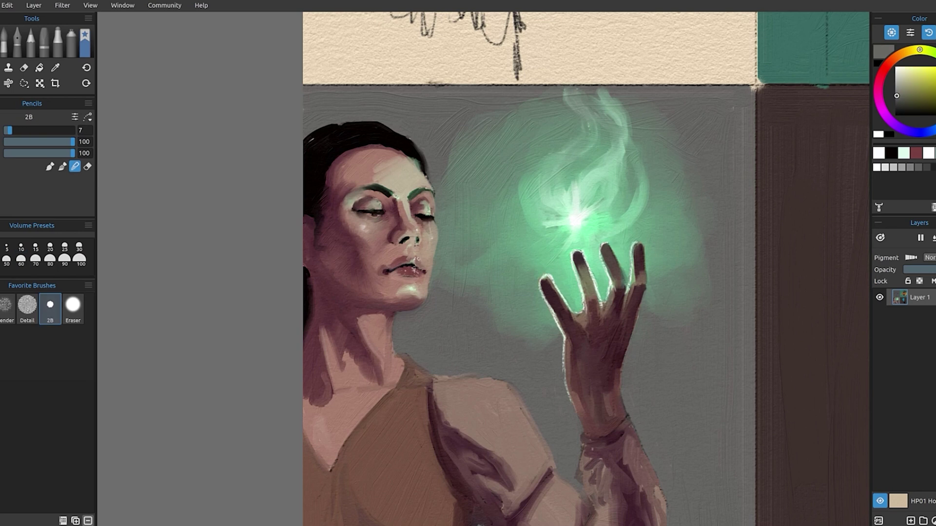
pyautogui.press('[')
pyautogui.press('[')
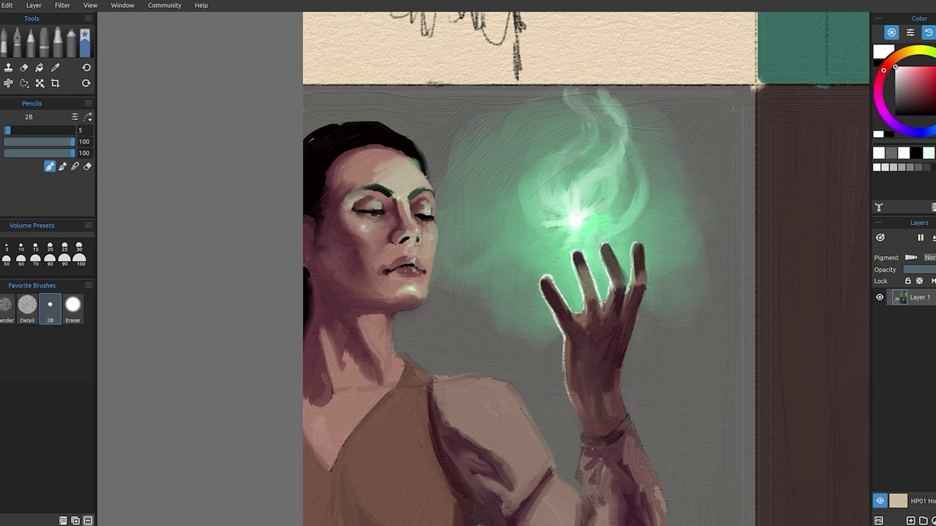
pyautogui.hotkey('ctrl', 'z')
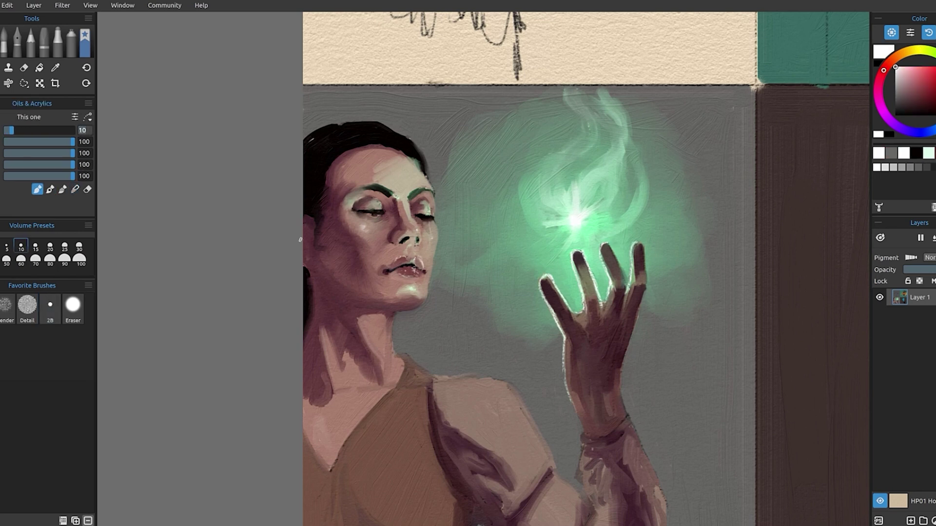
# - Add black accents beneath the lower lip and along the eyelashes with the oil brush and the size 5 2B pencil
pyautogui.keyDown('alt'); pyautogui.click(408, 276); pyautogui.keyUp('alt')
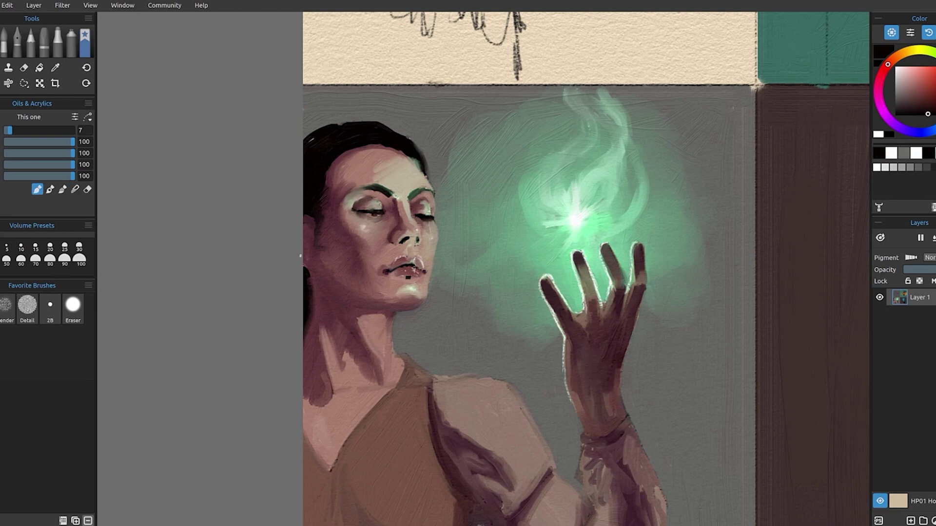
pyautogui.moveTo(413, 193)
pyautogui.mouseDown()
pyautogui.moveTo(417, 209)
pyautogui.moveTo(396, 215)
pyautogui.moveTo(437, 234)
pyautogui.mouseUp()
pyautogui.click(50, 308)
pyautogui.keyDown('alt'); pyautogui.click(402, 215); pyautogui.keyUp('alt')
pyautogui.keyDown('alt'); pyautogui.click(579, 234); pyautogui.keyUp('alt')
pyautogui.hotkey('ctrl', 'z')
pyautogui.keyDown('alt'); pyautogui.click(430, 234); pyautogui.keyUp('alt')
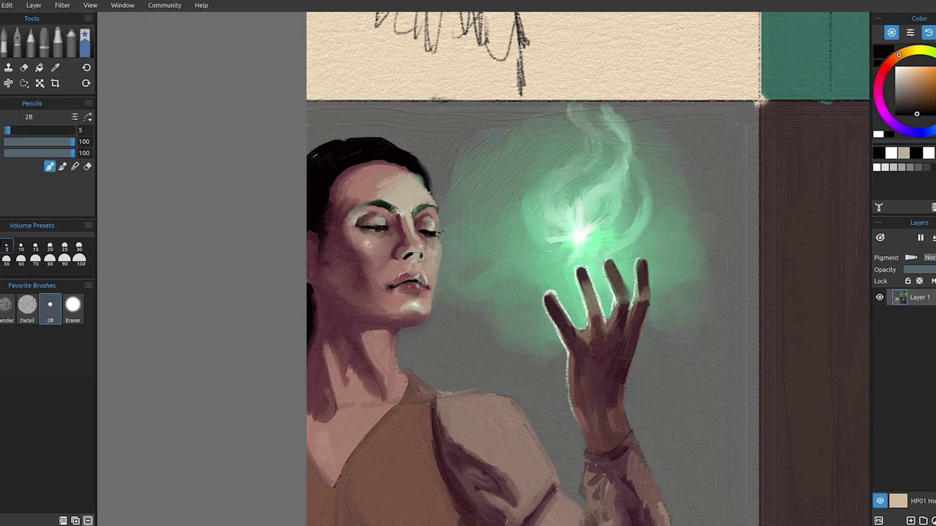
# - Sample the pale mint from the orb and dot small glints in the near eye with the 2B pencil
pyautogui.keyDown('alt'); pyautogui.click(585, 225); pyautogui.keyUp('alt')
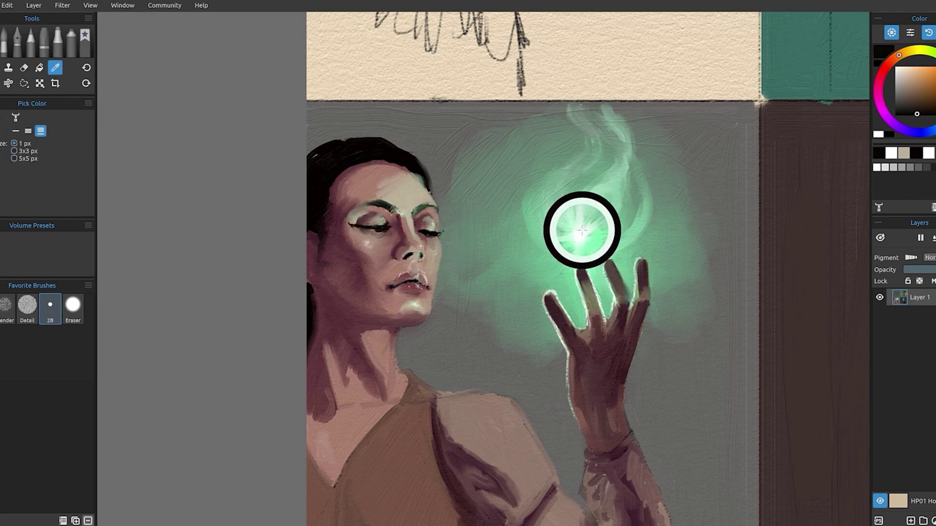
pyautogui.hotkey('ctrl', 'z')
pyautogui.moveTo(432, 235); pyautogui.dragTo(493, 208)
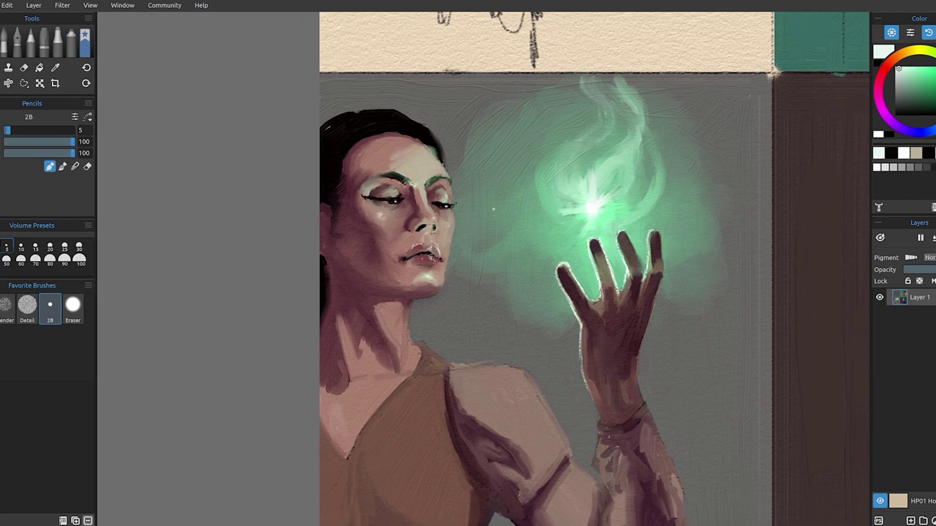
# - Soften the woman's hair outline and the edge of her face with the size 10 oil blender
pyautogui.click(1, 308)
pyautogui.press(']')
pyautogui.press(']')
pyautogui.press(']')
pyautogui.moveTo(388, 119)
pyautogui.mouseDown()
pyautogui.moveTo(394, 113)
pyautogui.moveTo(315, 131)
pyautogui.mouseUp()
pyautogui.hotkey('ctrl', 'z')
pyautogui.press('n')
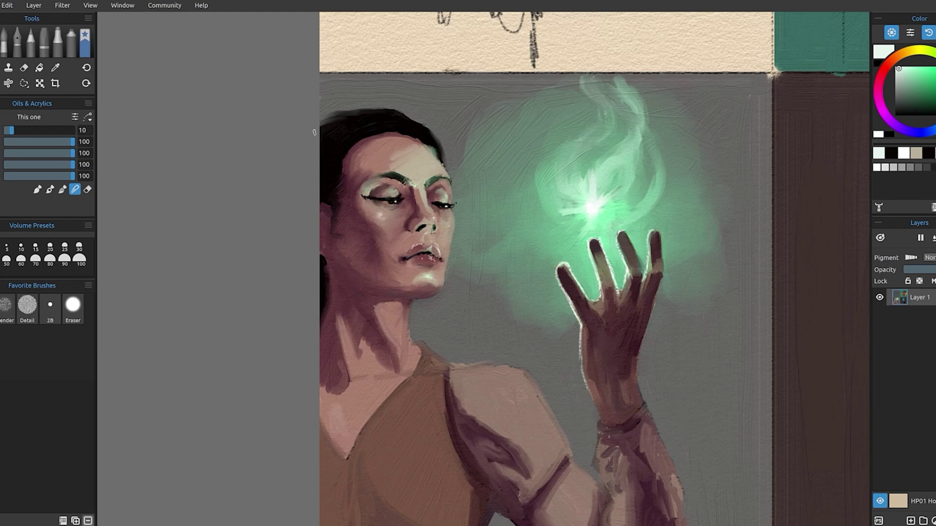
pyautogui.moveTo(487, 268); pyautogui.dragTo(453, 244)
# - Add a Screen layer and paint light green highlights sampled from the orb's glow on the face, neck, neckline and sleeve
pyautogui.scroll(-3, 483, 269)
pyautogui.click(911, 521)
pyautogui.click(930, 258)
pyautogui.keyDown('alt'); pyautogui.click(548, 216); pyautogui.keyUp('alt')
pyautogui.moveTo(375, 196)
pyautogui.mouseDown()
pyautogui.moveTo(368, 213)
pyautogui.moveTo(396, 263)
pyautogui.mouseUp()
pyautogui.moveTo(438, 222); pyautogui.dragTo(429, 264)
pyautogui.moveTo(404, 306); pyautogui.dragTo(395, 317)
pyautogui.moveTo(355, 358); pyautogui.dragTo(363, 389)
pyautogui.moveTo(406, 334); pyautogui.dragTo(361, 389)
pyautogui.moveTo(460, 336); pyautogui.dragTo(474, 359)
pyautogui.moveTo(513, 388)
pyautogui.mouseDown()
pyautogui.moveTo(494, 409)
pyautogui.moveTo(527, 443)
pyautogui.mouseUp()
# - Blend the green light into the cheeks, nose and forehead with the oil blender at size 15
pyautogui.press('b')
pyautogui.press(']')
pyautogui.moveTo(437, 224)
pyautogui.mouseDown()
pyautogui.moveTo(427, 267)
pyautogui.moveTo(434, 256)
pyautogui.mouseUp()
pyautogui.moveTo(412, 265); pyautogui.dragTo(411, 180)
pyautogui.moveTo(450, 212); pyautogui.dragTo(449, 239)
pyautogui.moveTo(361, 200)
pyautogui.mouseDown()
pyautogui.moveTo(351, 165)
pyautogui.moveTo(345, 185)
pyautogui.moveTo(398, 258)
pyautogui.mouseUp()
pyautogui.moveTo(359, 218); pyautogui.dragTo(407, 268)
pyautogui.moveTo(341, 173)
pyautogui.mouseDown()
pyautogui.moveTo(384, 256)
pyautogui.moveTo(349, 166)
pyautogui.moveTo(351, 197)
pyautogui.mouseUp()
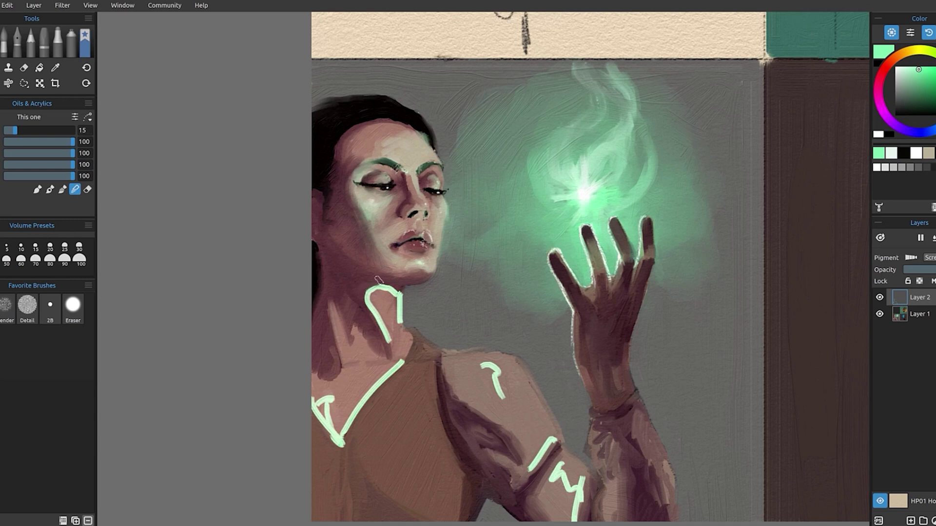
# - Blend the green highlights on the neck, chest and upper sleeve into the surrounding paint
pyautogui.moveTo(391, 280)
pyautogui.mouseDown()
pyautogui.moveTo(397, 312)
pyautogui.moveTo(377, 301)
pyautogui.moveTo(400, 352)
pyautogui.moveTo(386, 348)
pyautogui.moveTo(352, 287)
pyautogui.moveTo(390, 340)
pyautogui.moveTo(374, 292)
pyautogui.moveTo(407, 295)
pyautogui.moveTo(414, 313)
pyautogui.moveTo(426, 278)
pyautogui.moveTo(434, 285)
pyautogui.moveTo(408, 282)
pyautogui.moveTo(380, 324)
pyautogui.mouseUp()
pyautogui.moveTo(407, 360)
pyautogui.mouseDown()
pyautogui.moveTo(342, 436)
pyautogui.moveTo(322, 399)
pyautogui.moveTo(336, 418)
pyautogui.moveTo(361, 420)
pyautogui.moveTo(324, 441)
pyautogui.moveTo(336, 395)
pyautogui.moveTo(319, 414)
pyautogui.mouseUp()
pyautogui.scroll(-3, 496, 285)
pyautogui.scroll(1, 497, 285)
pyautogui.moveTo(446, 330)
pyautogui.mouseDown()
pyautogui.moveTo(497, 383)
pyautogui.moveTo(446, 341)
pyautogui.moveTo(463, 379)
pyautogui.moveTo(527, 402)
pyautogui.mouseUp()
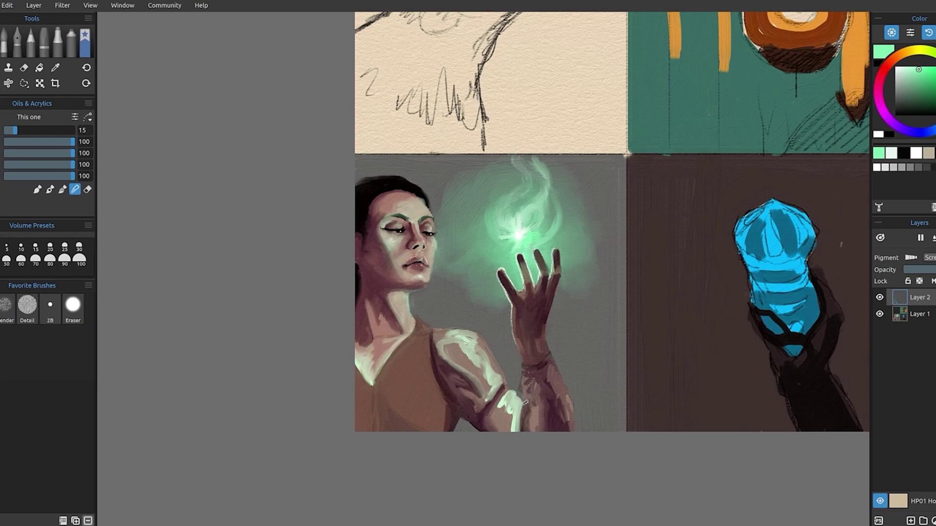
# - Add and blend soft green light on the bodice, and merge the highlight layer into the painting
pyautogui.hscroll(-2, 525, 402)
pyautogui.scroll(-1, 439, 380)
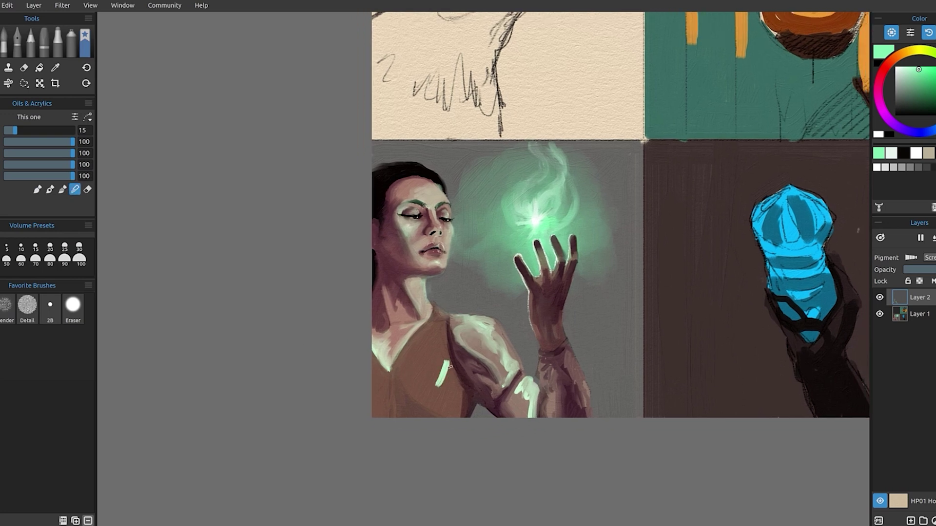
pyautogui.moveTo(446, 385)
pyautogui.mouseDown()
pyautogui.moveTo(435, 409)
pyautogui.moveTo(447, 411)
pyautogui.moveTo(462, 389)
pyautogui.moveTo(425, 394)
pyautogui.moveTo(417, 376)
pyautogui.moveTo(386, 424)
pyautogui.mouseUp()
pyautogui.hotkey('ctrl', 'e')
# - Draw a thin white rim light along the forearm's outer edge with the size 5 2B pencil
pyautogui.click(27, 308)
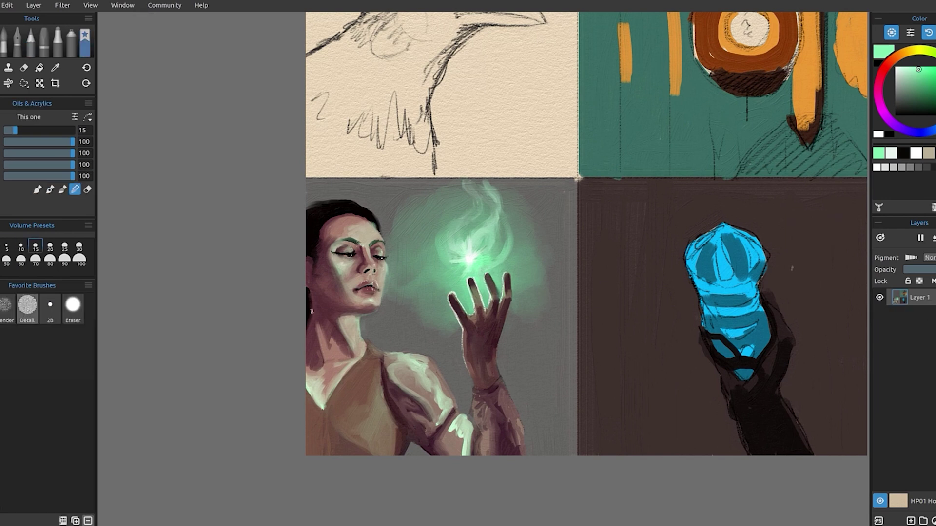
pyautogui.click(50, 309)
pyautogui.click(916, 153)
pyautogui.moveTo(502, 379); pyautogui.dragTo(516, 406)
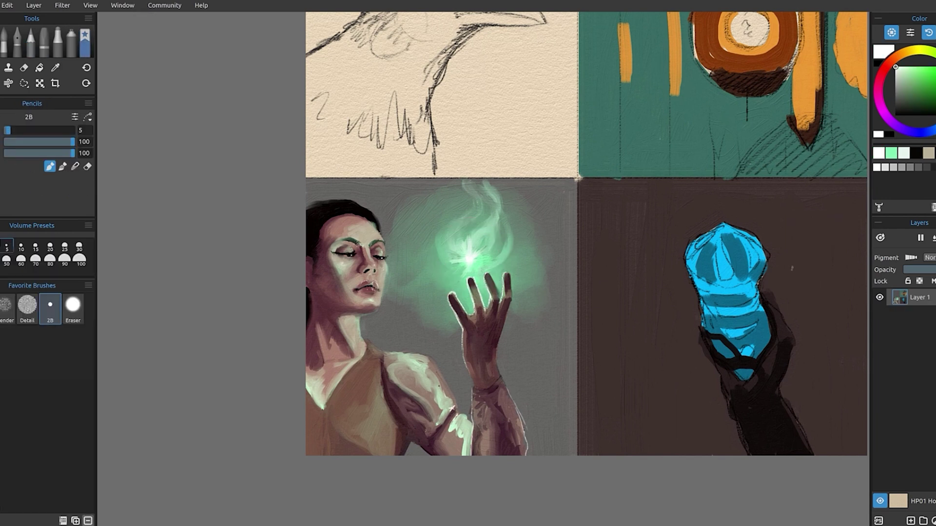
# - On a new layer, paint bright cyan highlights on the upper part of the blue object with the size 15 oil brush
pyautogui.scroll(-2, 550, 296)
pyautogui.moveTo(803, 328); pyautogui.dragTo(570, 360)
pyautogui.scroll(2, 571, 360)
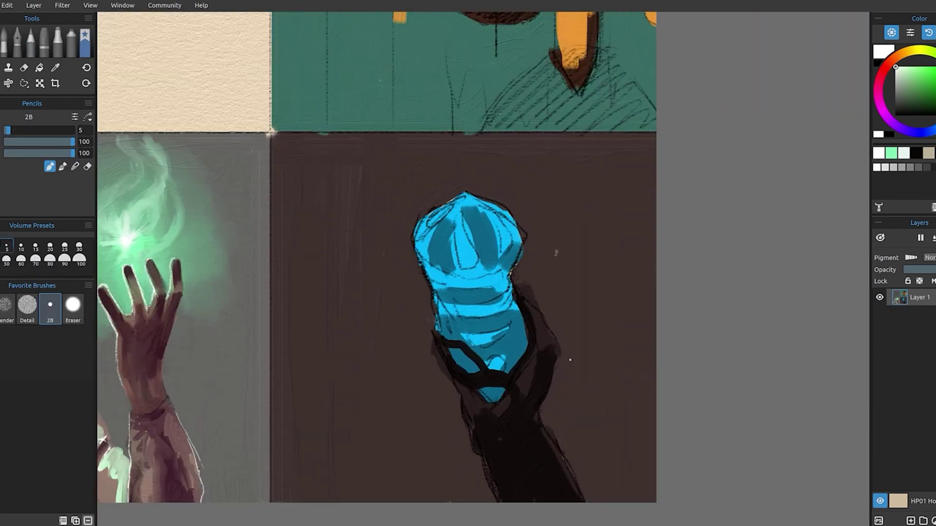
pyautogui.hotkey('ctrl', 'shift', 'n')
pyautogui.scroll(-2, 862, 136)
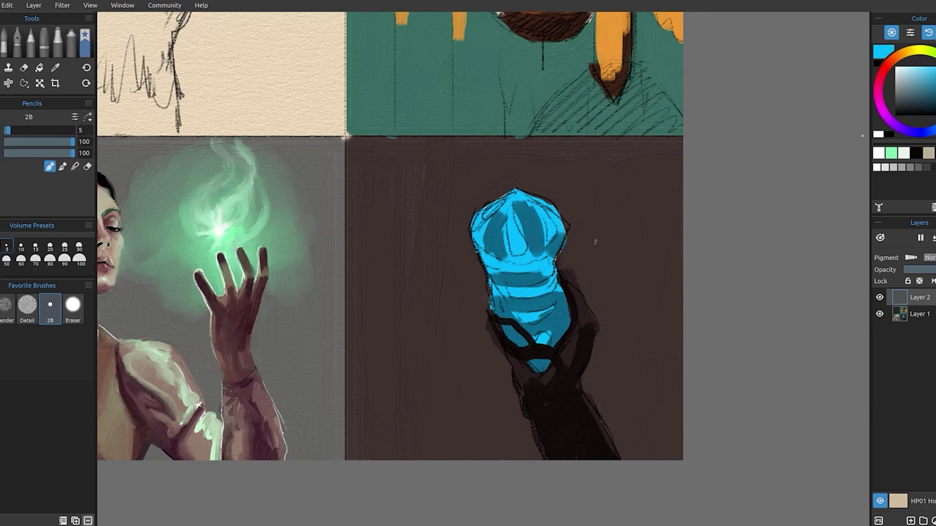
pyautogui.click(23, 130)
pyautogui.press('b')
pyautogui.moveTo(509, 211); pyautogui.dragTo(521, 253)
pyautogui.keyDown('alt'); pyautogui.click(543, 263); pyautogui.keyUp('alt')
pyautogui.moveTo(540, 205); pyautogui.dragTo(549, 232)
pyautogui.moveTo(480, 220); pyautogui.dragTo(503, 200)
pyautogui.moveTo(547, 223); pyautogui.dragTo(555, 242)
# - Paint bright cyan highlights on the blue object's lower bands and between the fingers, and merge the layer down
pyautogui.moveTo(506, 287); pyautogui.dragTo(558, 280)
pyautogui.moveTo(519, 317); pyautogui.dragTo(553, 306)
pyautogui.moveTo(535, 342); pyautogui.dragTo(551, 334)
pyautogui.moveTo(532, 367); pyautogui.dragTo(543, 360)
pyautogui.moveTo(521, 339); pyautogui.dragTo(523, 344)
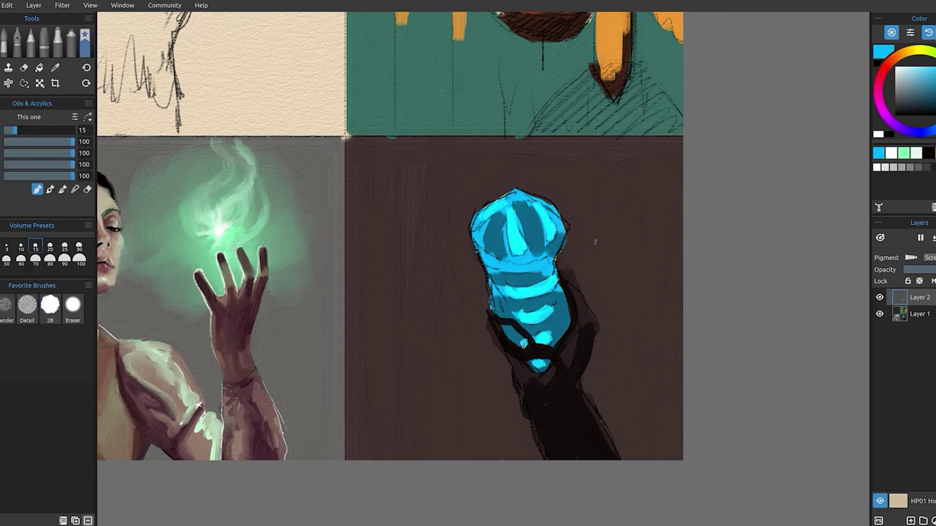
pyautogui.moveTo(482, 252); pyautogui.dragTo(548, 267)
pyautogui.moveTo(561, 269); pyautogui.dragTo(555, 277)
pyautogui.hotkey('ctrl', 'e')
# - On another new layer, paint light blue glow strokes over and around the blue object
pyautogui.hotkey('ctrl', 'shift', 'n')
pyautogui.keyDown('alt'); pyautogui.click(536, 224); pyautogui.keyUp('alt')
pyautogui.moveTo(517, 209); pyautogui.dragTo(546, 246)
pyautogui.press(']')
pyautogui.moveTo(467, 233)
pyautogui.mouseDown()
pyautogui.moveTo(498, 202)
pyautogui.moveTo(512, 264)
pyautogui.mouseUp()
pyautogui.moveTo(494, 187); pyautogui.dragTo(561, 229)
pyautogui.moveTo(456, 239); pyautogui.dragTo(502, 190)
pyautogui.moveTo(463, 259); pyautogui.dragTo(548, 280)
pyautogui.moveTo(497, 297); pyautogui.dragTo(556, 288)
pyautogui.moveTo(507, 337); pyautogui.dragTo(556, 321)
pyautogui.moveTo(512, 356); pyautogui.dragTo(533, 366)
# - Blend the blue glow outward into the dark background and erase the excess near the fingers
pyautogui.scroll(-1, 534, 366)
pyautogui.press('n')
pyautogui.moveTo(466, 255)
pyautogui.mouseDown()
pyautogui.moveTo(509, 210)
pyautogui.moveTo(497, 195)
pyautogui.mouseUp()
pyautogui.moveTo(468, 234)
pyautogui.mouseDown()
pyautogui.moveTo(566, 229)
pyautogui.moveTo(512, 192)
pyautogui.mouseUp()
pyautogui.moveTo(471, 224)
pyautogui.mouseDown()
pyautogui.moveTo(521, 243)
pyautogui.moveTo(487, 249)
pyautogui.moveTo(551, 263)
pyautogui.moveTo(517, 312)
pyautogui.moveTo(535, 335)
pyautogui.moveTo(531, 366)
pyautogui.moveTo(536, 355)
pyautogui.mouseUp()
pyautogui.press('e')
pyautogui.moveTo(509, 322); pyautogui.dragTo(542, 353)
pyautogui.press('n')
pyautogui.moveTo(505, 193)
pyautogui.mouseDown()
pyautogui.moveTo(461, 229)
pyautogui.moveTo(482, 293)
pyautogui.moveTo(464, 279)
pyautogui.moveTo(541, 199)
pyautogui.moveTo(563, 278)
pyautogui.moveTo(556, 215)
pyautogui.moveTo(475, 243)
pyautogui.moveTo(522, 205)
pyautogui.moveTo(568, 251)
pyautogui.moveTo(563, 287)
pyautogui.moveTo(547, 210)
pyautogui.moveTo(456, 222)
pyautogui.moveTo(570, 307)
pyautogui.moveTo(488, 292)
pyautogui.moveTo(469, 348)
pyautogui.moveTo(580, 293)
pyautogui.moveTo(458, 256)
pyautogui.moveTo(459, 302)
pyautogui.moveTo(579, 265)
pyautogui.moveTo(603, 304)
pyautogui.moveTo(476, 301)
pyautogui.moveTo(571, 329)
pyautogui.mouseUp()
# - Clear the glow covering the fingers with the eraser, soften its remaining edge, and merge the layer down
pyautogui.press(']')
pyautogui.press('e')
pyautogui.click(15, 131)
pyautogui.moveTo(504, 340); pyautogui.dragTo(540, 353)
pyautogui.moveTo(547, 348)
pyautogui.mouseDown()
pyautogui.moveTo(566, 312)
pyautogui.moveTo(497, 321)
pyautogui.moveTo(520, 347)
pyautogui.moveTo(565, 318)
pyautogui.moveTo(554, 355)
pyautogui.mouseUp()
pyautogui.click(75, 189)
pyautogui.moveTo(571, 336); pyautogui.dragTo(579, 326)
pyautogui.hotkey('ctrl', 'e')
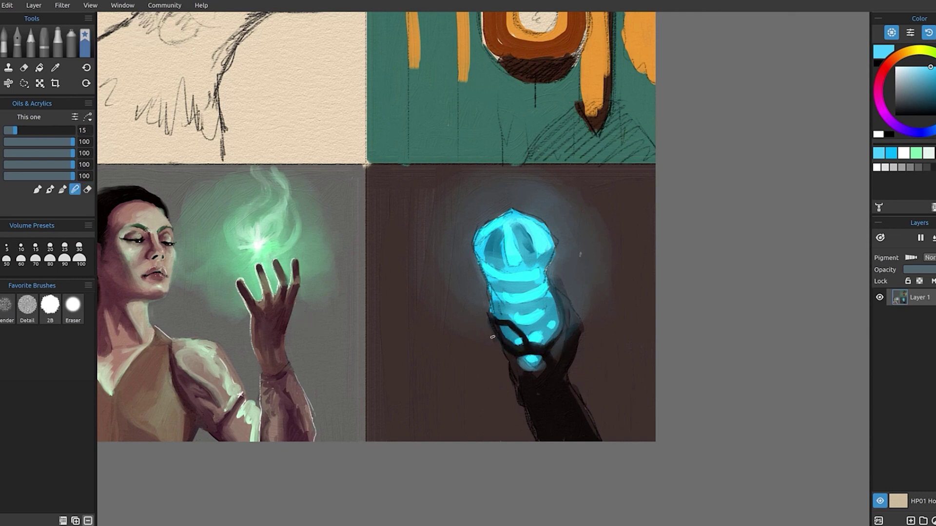
# - Blend away the black sketch lines around the glowing object and the dark forearm
pyautogui.moveTo(556, 243)
pyautogui.mouseDown()
pyautogui.moveTo(541, 262)
pyautogui.moveTo(523, 239)
pyautogui.mouseUp()
pyautogui.moveTo(501, 268)
pyautogui.mouseDown()
pyautogui.moveTo(507, 215)
pyautogui.moveTo(496, 266)
pyautogui.mouseUp()
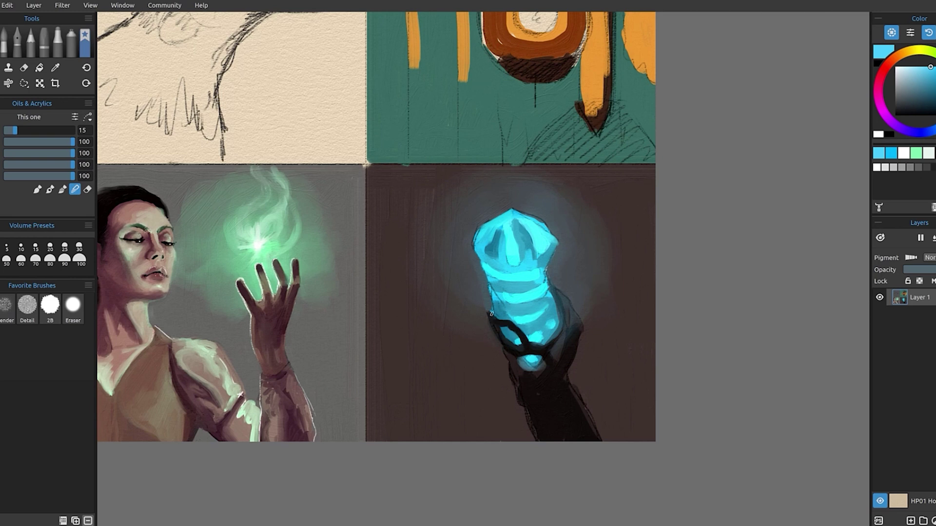
pyautogui.moveTo(518, 383)
pyautogui.mouseDown()
pyautogui.moveTo(531, 413)
pyautogui.moveTo(573, 421)
pyautogui.moveTo(570, 372)
pyautogui.moveTo(585, 346)
pyautogui.moveTo(558, 402)
pyautogui.moveTo(581, 374)
pyautogui.moveTo(581, 402)
pyautogui.mouseUp()
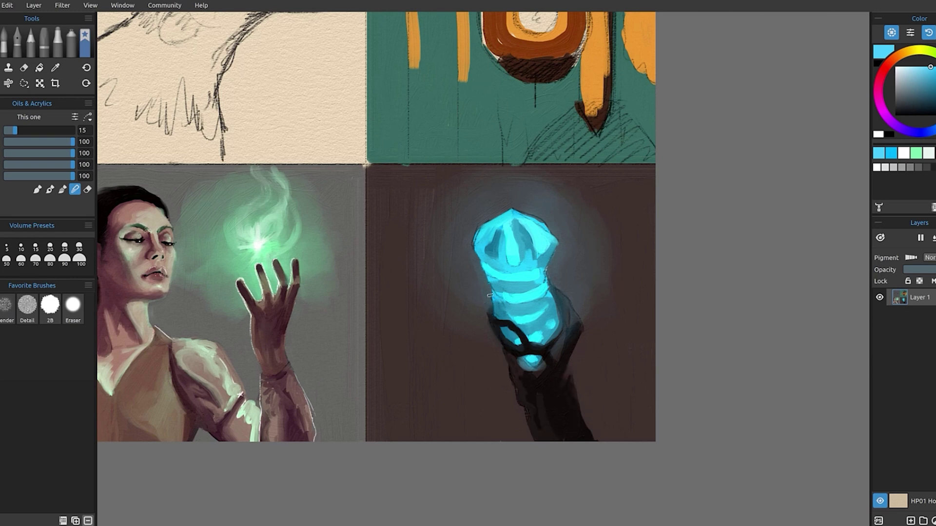
pyautogui.moveTo(552, 280); pyautogui.dragTo(550, 269)
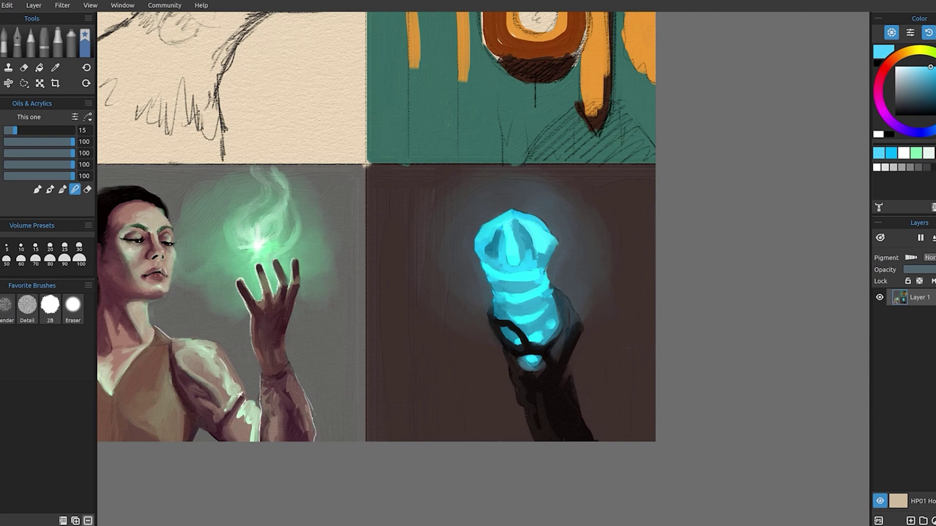
# - On a new layer, paint and soften pale blue highlights on the glowing object, and merge the layer down
pyautogui.press('b')
pyautogui.hotkey('ctrl', 'shift', 'n')
pyautogui.moveTo(510, 278)
pyautogui.mouseDown()
pyautogui.moveTo(535, 298)
pyautogui.moveTo(520, 345)
pyautogui.mouseUp()
pyautogui.press('n')
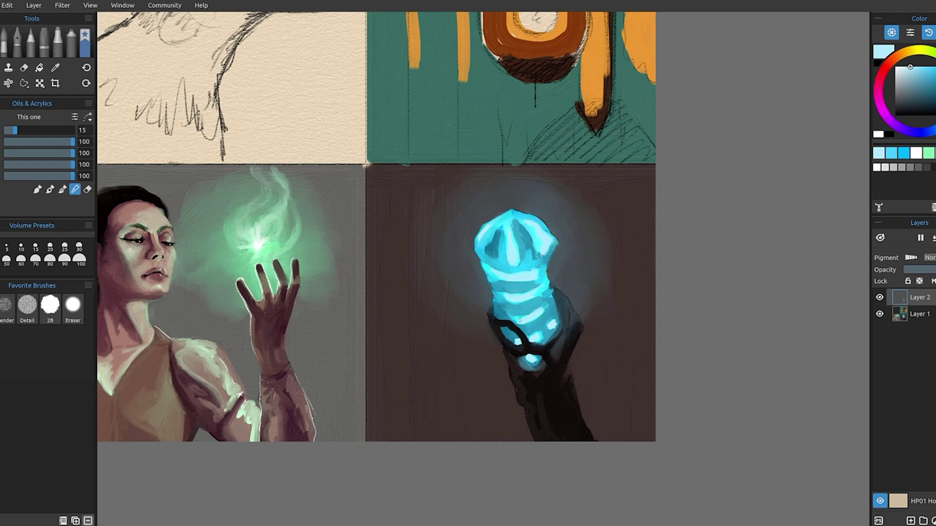
pyautogui.press('e')
pyautogui.press('n')
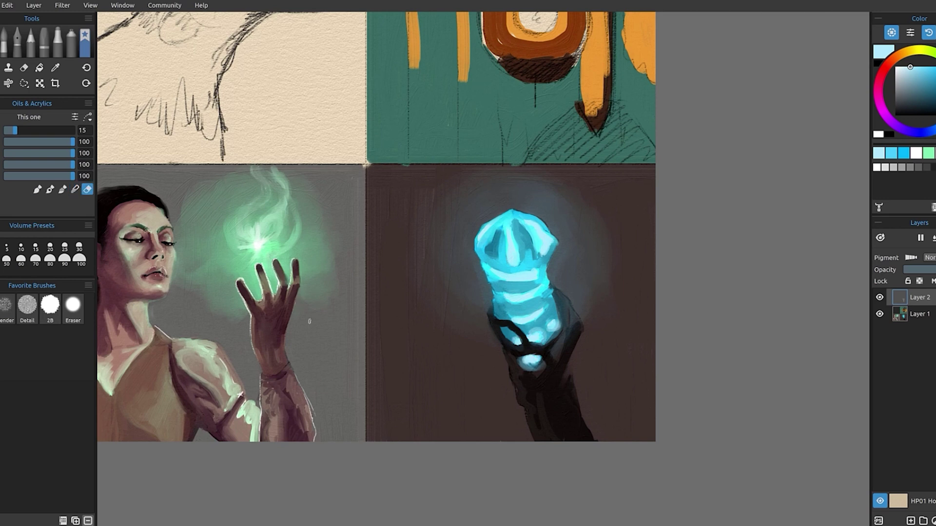
pyautogui.scroll(1, 546, 286)
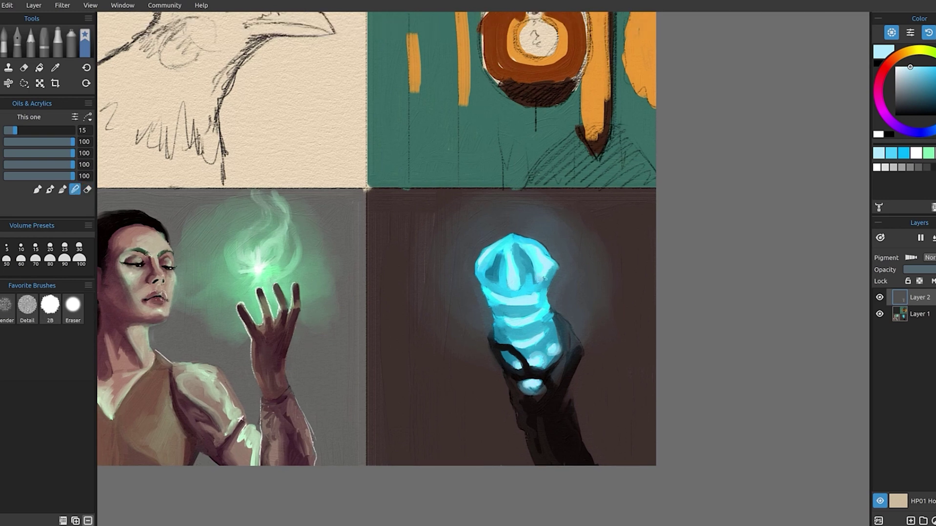
pyautogui.hotkey('ctrl', 'z')
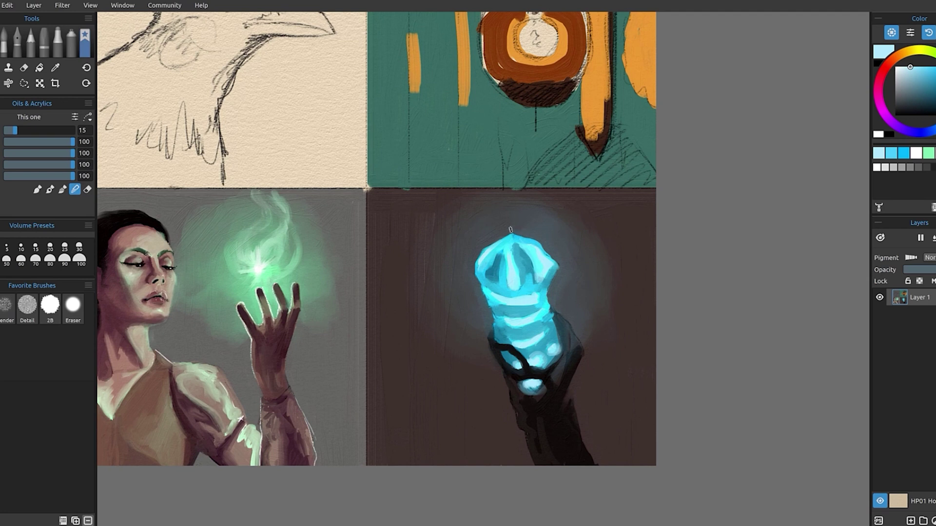
# - Smooth the dark hand and forearm shapes with the oil blender
pyautogui.scroll(-1, 541, 319)
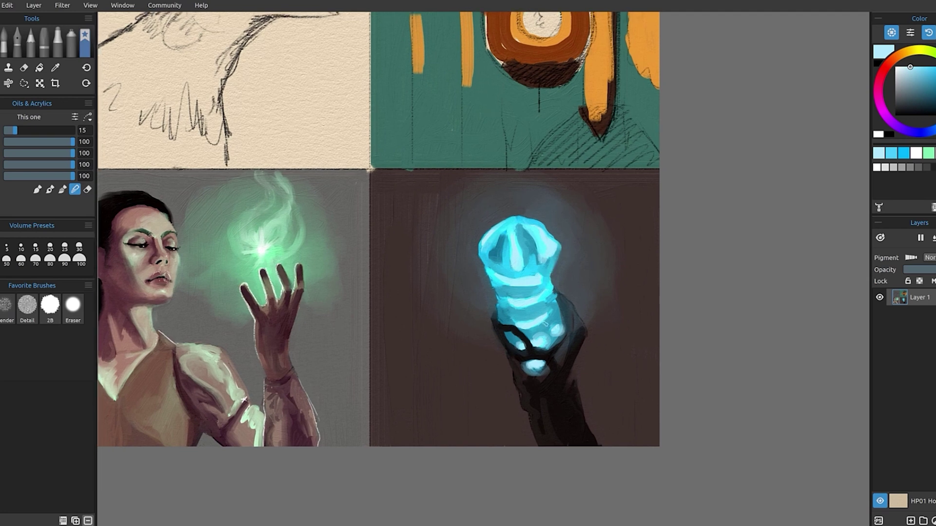
pyautogui.scroll(-2, 556, 379)
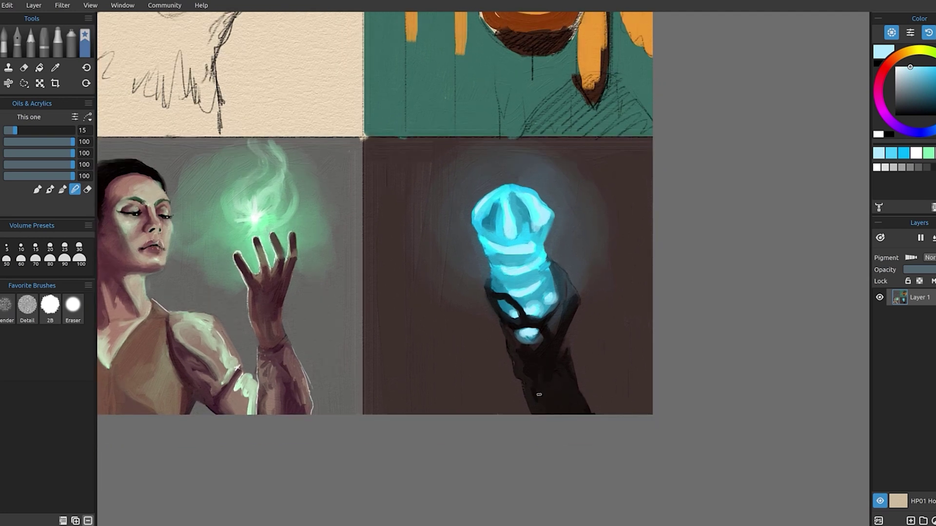
pyautogui.moveTo(576, 310)
pyautogui.mouseDown()
pyautogui.moveTo(566, 334)
pyautogui.moveTo(542, 328)
pyautogui.mouseUp()
# - Trim the bulge on the glowing object's right edge with the 2B pencil using the dark blue-gray of the glow
pyautogui.click(50, 308)
pyautogui.press('[')
pyautogui.press('[')
pyautogui.keyDown('alt'); pyautogui.click(498, 259); pyautogui.keyUp('alt')
pyautogui.press('[')
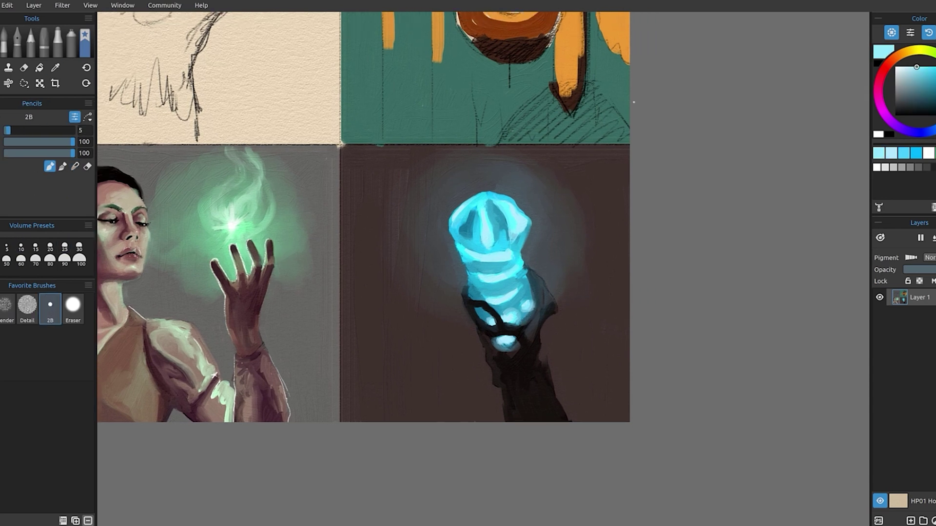
pyautogui.keyDown('alt'); pyautogui.click(497, 265); pyautogui.keyUp('alt')
pyautogui.keyDown('alt'); pyautogui.click(502, 229); pyautogui.keyUp('alt')
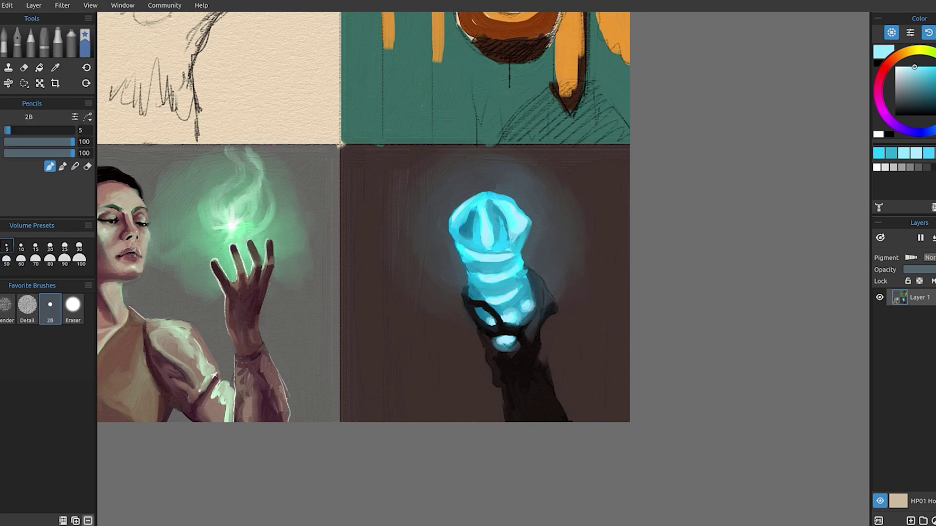
pyautogui.moveTo(526, 214); pyautogui.dragTo(527, 246)
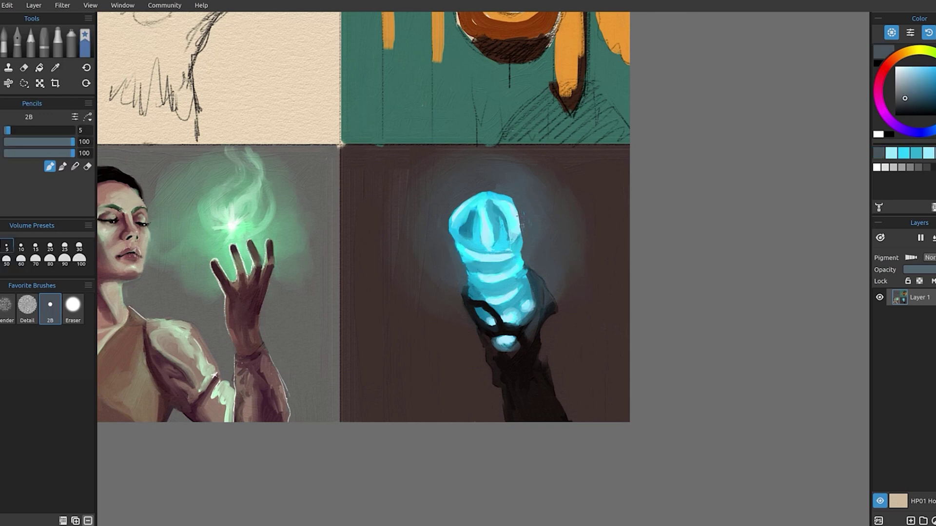
# - Trim the glowing object's left edge and draw cyan facet lines down its middle with the 2B pencil
pyautogui.keyDown('alt'); pyautogui.click(468, 224); pyautogui.keyUp('alt')
pyautogui.moveTo(449, 216)
pyautogui.mouseDown()
pyautogui.moveTo(451, 234)
pyautogui.moveTo(489, 261)
pyautogui.mouseUp()
pyautogui.keyDown('alt'); pyautogui.click(487, 229); pyautogui.keyUp('alt')
pyautogui.moveTo(499, 226); pyautogui.dragTo(504, 264)
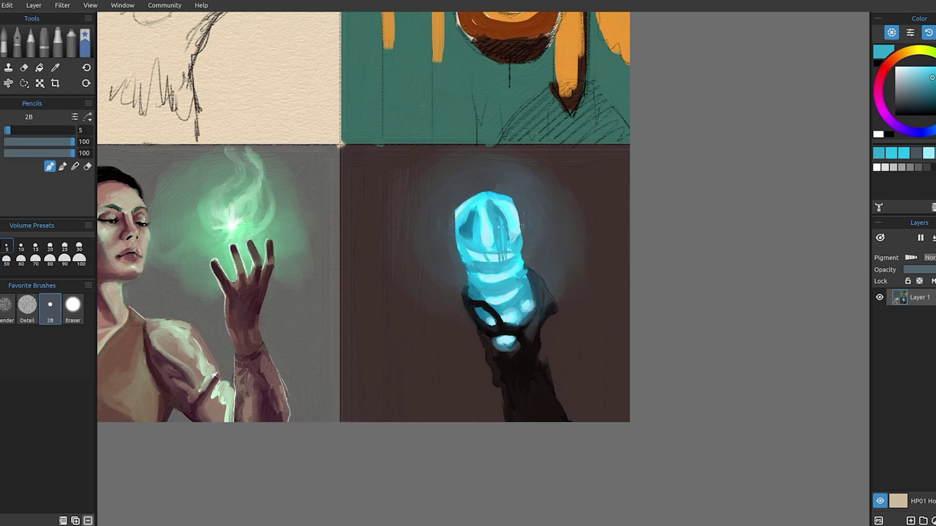
# - Reshape the glowing object into a tapered crystal by smearing its edges and center with the size 15 oil blender
pyautogui.press('o')
pyautogui.moveTo(505, 216); pyautogui.dragTo(517, 319)
pyautogui.moveTo(504, 254)
pyautogui.mouseDown()
pyautogui.moveTo(488, 202)
pyautogui.moveTo(514, 239)
pyautogui.mouseUp()
pyautogui.moveTo(516, 204); pyautogui.dragTo(516, 220)
pyautogui.moveTo(463, 195); pyautogui.dragTo(456, 246)
pyautogui.moveTo(460, 215); pyautogui.dragTo(464, 285)
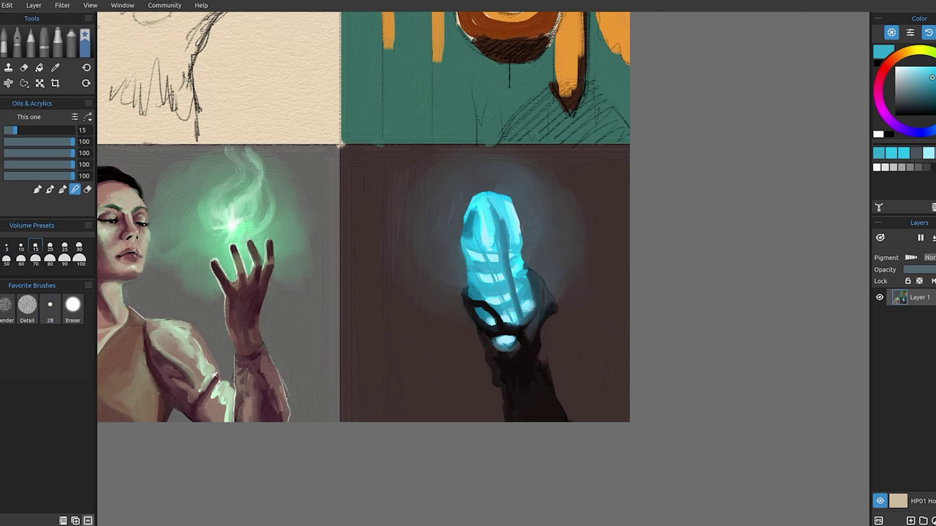
# - Smear the horizontal bands inside the crystal lengthwise with a much larger oil blender
pyautogui.press(']')
pyautogui.press(']')
pyautogui.press(']')
pyautogui.press(']')
pyautogui.press(']')
pyautogui.press(']')
pyautogui.press(']')
pyautogui.press(']')
pyautogui.moveTo(482, 225)
pyautogui.mouseDown()
pyautogui.moveTo(514, 311)
pyautogui.moveTo(529, 306)
pyautogui.mouseUp()
pyautogui.moveTo(480, 233)
pyautogui.mouseDown()
pyautogui.moveTo(490, 302)
pyautogui.moveTo(469, 295)
pyautogui.mouseUp()
# - Refine the crystal's long facets and top edge with the oil blender back at size 15
pyautogui.press('[')
pyautogui.press('[')
pyautogui.press('[')
pyautogui.press('[')
pyautogui.press('[')
pyautogui.press('[')
pyautogui.press('[')
pyautogui.press('[')
pyautogui.moveTo(509, 321); pyautogui.dragTo(493, 295)
pyautogui.moveTo(484, 200); pyautogui.dragTo(509, 207)
pyautogui.moveTo(521, 317); pyautogui.dragTo(511, 264)
pyautogui.moveTo(498, 207); pyautogui.dragTo(510, 295)
pyautogui.moveTo(489, 254); pyautogui.dragTo(496, 287)
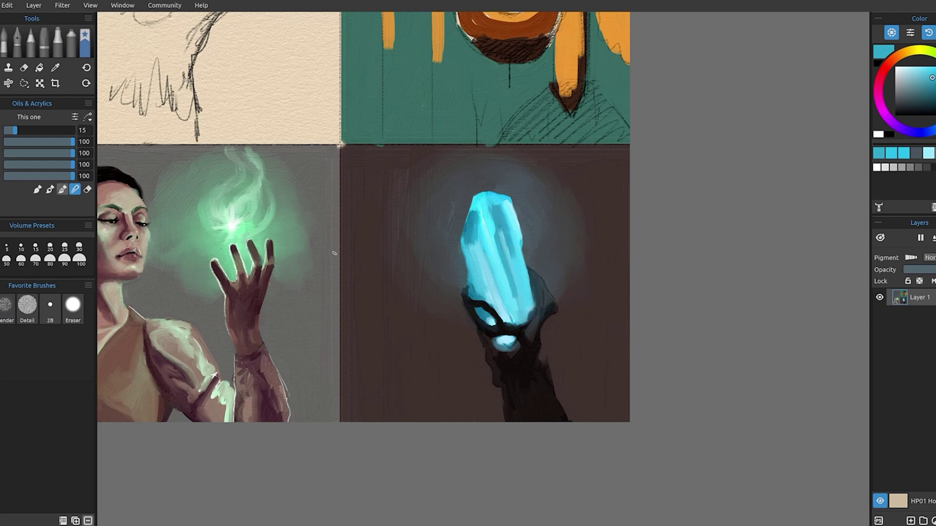
# - Draw darker teal facet lines along the crystal with the size 5 2B pencil
pyautogui.click(50, 307)
pyautogui.moveTo(480, 233); pyautogui.dragTo(516, 332)
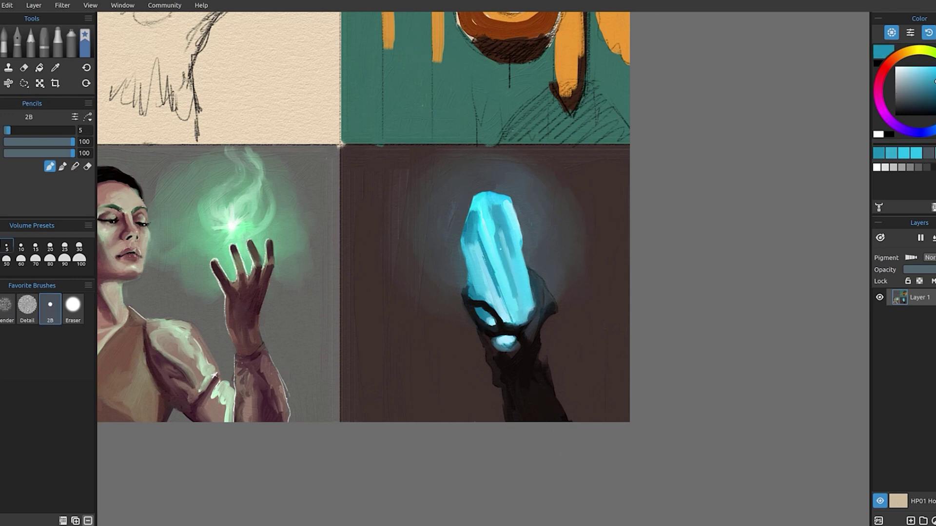
pyautogui.click(934, 94)
pyautogui.moveTo(491, 207); pyautogui.dragTo(506, 277)
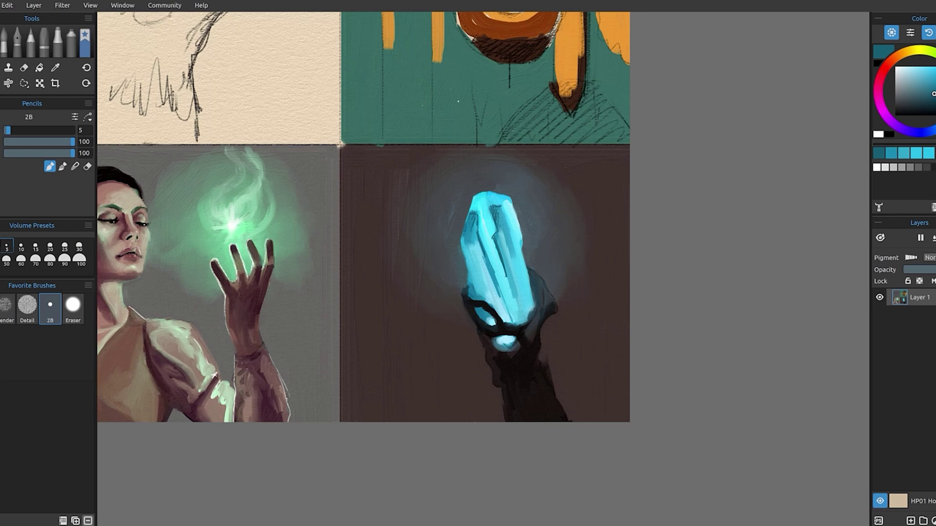
# - Blend the teal lines into the crystal's facets with the size 10 oil blender
pyautogui.press('a')
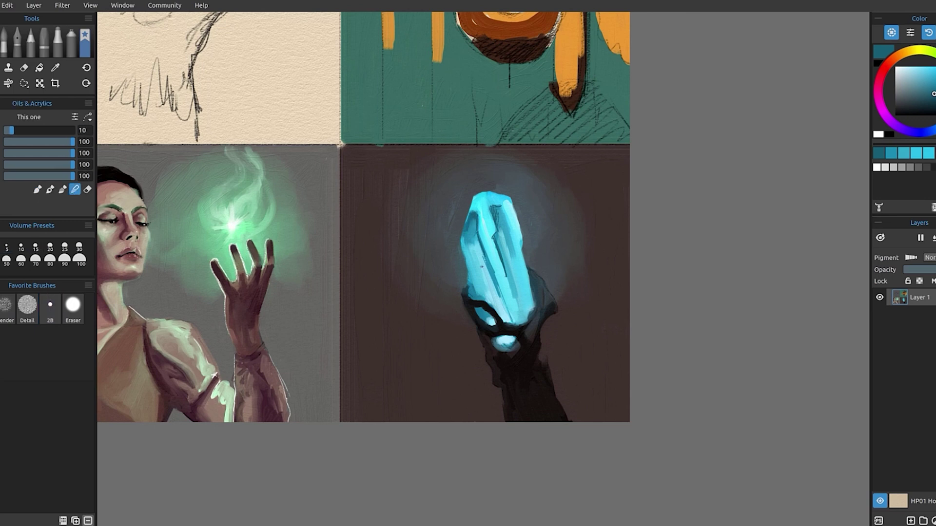
pyautogui.moveTo(495, 283); pyautogui.dragTo(510, 320)
pyautogui.moveTo(496, 238); pyautogui.dragTo(527, 324)
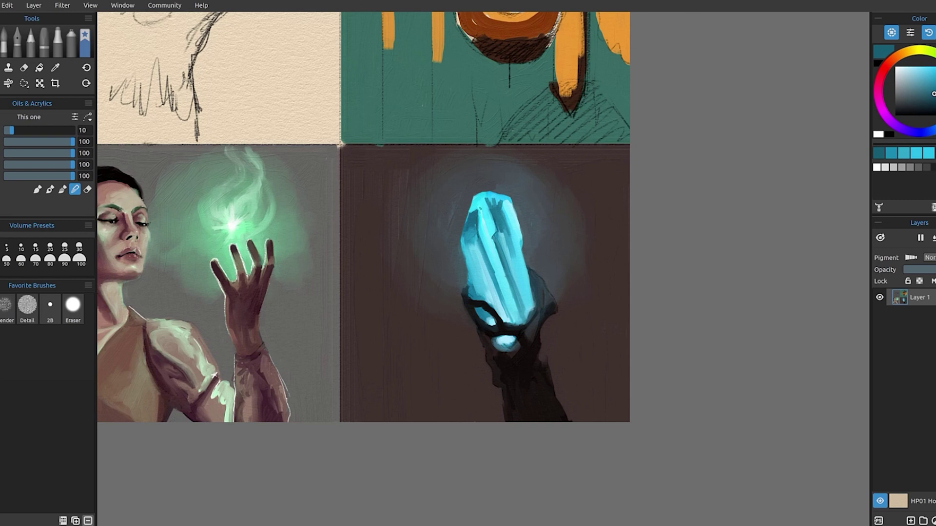
pyautogui.moveTo(439, 285); pyautogui.dragTo(429, 270)
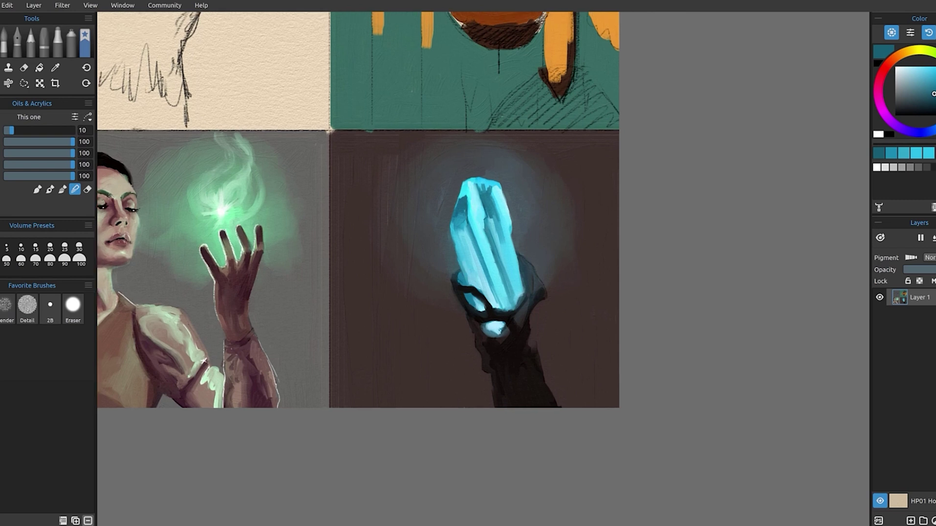
# - Touch up the crystal's lower facets with pale cyan sampled from its glowing base
pyautogui.keyDown('alt'); pyautogui.click(501, 328); pyautogui.keyUp('alt')
pyautogui.moveTo(510, 249); pyautogui.dragTo(514, 280)
pyautogui.moveTo(515, 307)
pyautogui.mouseDown()
pyautogui.moveTo(522, 295)
pyautogui.moveTo(512, 308)
pyautogui.mouseUp()
# - Add a Multiply layer and paint facet shadows down the crystal in a blue sampled from its side
pyautogui.hotkey('ctrl', 'shift', 'n')
pyautogui.click(930, 257)
pyautogui.keyDown('alt'); pyautogui.click(460, 220); pyautogui.keyUp('alt')
pyautogui.press('b')
pyautogui.moveTo(485, 227)
pyautogui.mouseDown()
pyautogui.moveTo(477, 209)
pyautogui.moveTo(506, 303)
pyautogui.mouseUp()
pyautogui.moveTo(462, 218); pyautogui.dragTo(490, 302)
# - Blend the shadows lengthwise along the crystal's facets with the size 15 oil blender and merge the layer down
pyautogui.press('n')
pyautogui.moveTo(497, 209)
pyautogui.mouseDown()
pyautogui.moveTo(495, 270)
pyautogui.moveTo(511, 311)
pyautogui.moveTo(480, 255)
pyautogui.mouseUp()
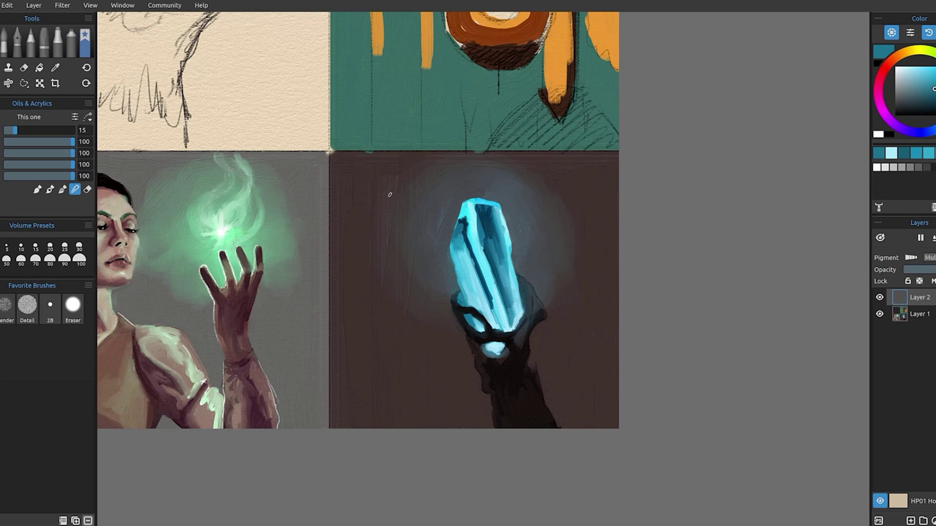
pyautogui.moveTo(466, 213)
pyautogui.mouseDown()
pyautogui.moveTo(450, 241)
pyautogui.moveTo(499, 322)
pyautogui.mouseUp()
pyautogui.moveTo(469, 237)
pyautogui.mouseDown()
pyautogui.moveTo(481, 266)
pyautogui.moveTo(502, 279)
pyautogui.mouseUp()
pyautogui.hotkey('ctrl', 'e')
# - Draw fine light cyan lines and edge highlights over the crystal with the size 5 2B pencil
pyautogui.press('p')
pyautogui.keyDown('alt'); pyautogui.click(495, 307); pyautogui.keyUp('alt')
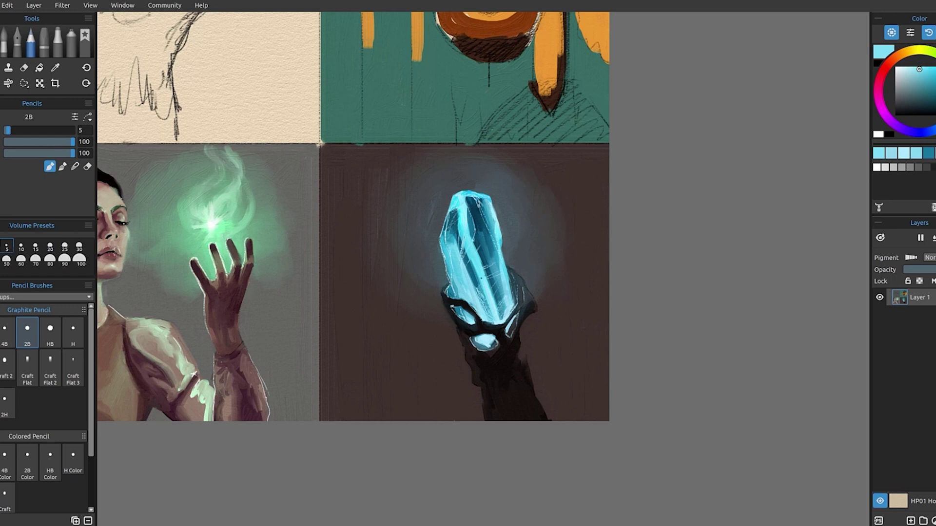
pyautogui.click(522, 215)
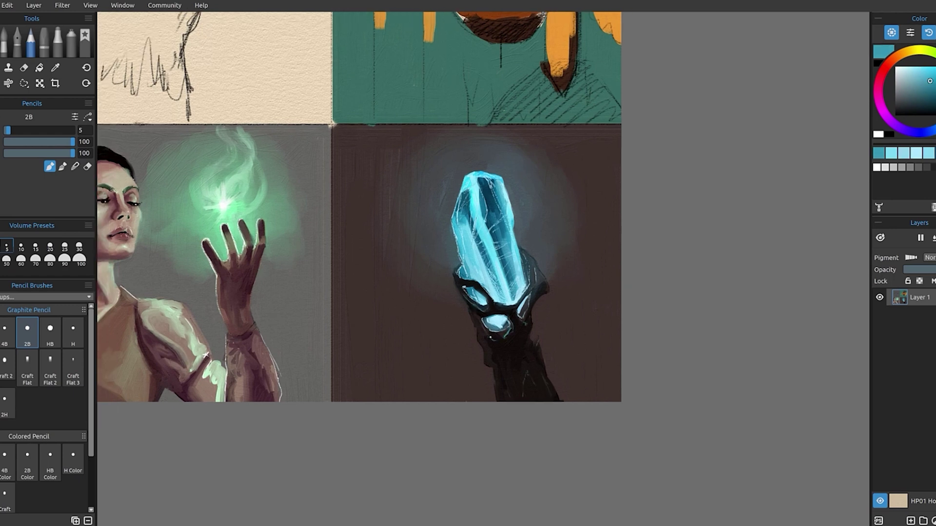
# - Smear the hatching and orange strokes around the lantern into the teal background with the size 29 oil blender
pyautogui.scroll(-5, 359, 222)
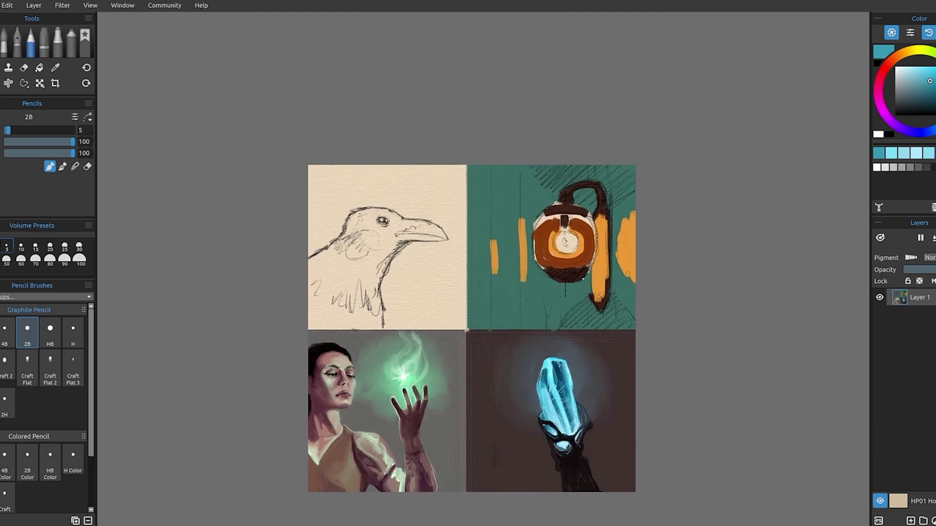
pyautogui.scroll(3, 580, 281)
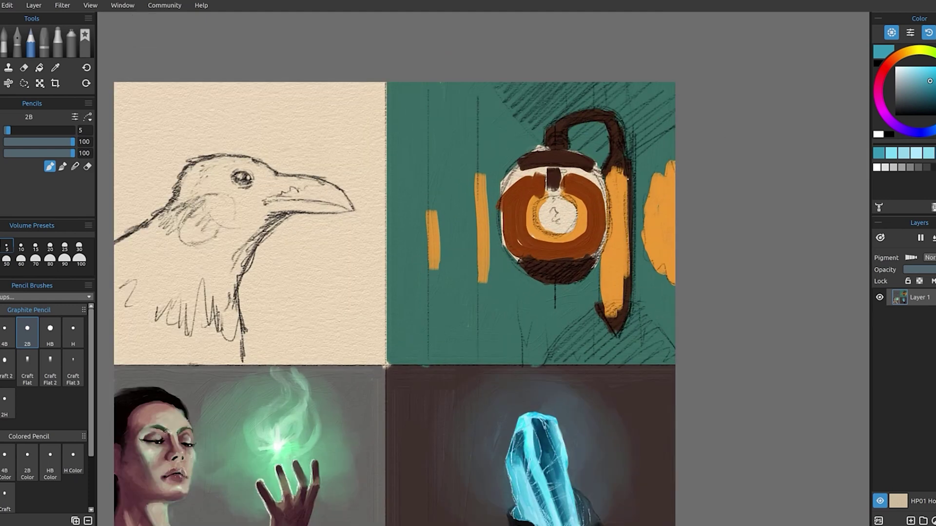
pyautogui.click(85, 37)
pyautogui.moveTo(668, 154)
pyautogui.mouseDown()
pyautogui.moveTo(643, 358)
pyautogui.moveTo(599, 336)
pyautogui.moveTo(618, 263)
pyautogui.mouseUp()
pyautogui.moveTo(620, 159); pyautogui.dragTo(628, 191)
pyautogui.moveTo(678, 156)
pyautogui.mouseDown()
pyautogui.moveTo(651, 167)
pyautogui.moveTo(670, 253)
pyautogui.moveTo(623, 129)
pyautogui.moveTo(537, 163)
pyautogui.moveTo(602, 171)
pyautogui.moveTo(673, 142)
pyautogui.moveTo(670, 176)
pyautogui.mouseUp()
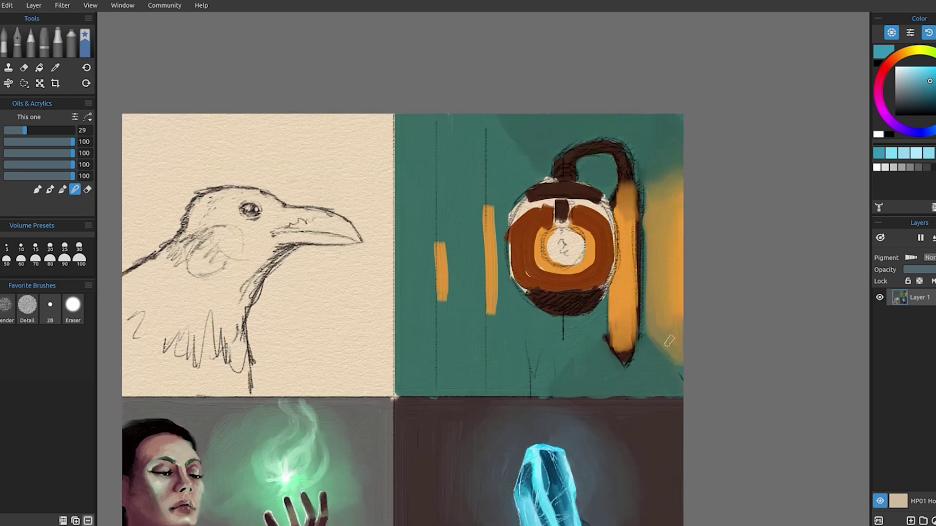
pyautogui.moveTo(515, 255)
pyautogui.mouseDown()
pyautogui.moveTo(516, 194)
pyautogui.moveTo(524, 336)
pyautogui.moveTo(513, 179)
pyautogui.moveTo(490, 322)
pyautogui.moveTo(459, 345)
pyautogui.moveTo(560, 151)
pyautogui.moveTo(456, 134)
pyautogui.moveTo(458, 361)
pyautogui.moveTo(536, 341)
pyautogui.moveTo(512, 372)
pyautogui.moveTo(485, 295)
pyautogui.moveTo(449, 386)
pyautogui.mouseUp()
pyautogui.moveTo(632, 93); pyautogui.dragTo(577, 102)
# - Smooth the lantern's hook, post, cap and base with the oil blender at size 15
pyautogui.click(82, 130)
pyautogui.write('15')
pyautogui.press('Return')
pyautogui.moveTo(575, 311); pyautogui.dragTo(540, 328)
pyautogui.moveTo(603, 395)
pyautogui.mouseDown()
pyautogui.moveTo(615, 293)
pyautogui.moveTo(608, 371)
pyautogui.moveTo(591, 366)
pyautogui.moveTo(589, 386)
pyautogui.moveTo(609, 208)
pyautogui.moveTo(595, 180)
pyautogui.moveTo(536, 163)
pyautogui.moveTo(590, 160)
pyautogui.moveTo(608, 205)
pyautogui.moveTo(572, 168)
pyautogui.mouseUp()
pyautogui.moveTo(586, 232); pyautogui.dragTo(578, 298)
pyautogui.moveTo(482, 292)
pyautogui.mouseDown()
pyautogui.moveTo(518, 215)
pyautogui.moveTo(582, 224)
pyautogui.moveTo(606, 349)
pyautogui.mouseUp()
# - Blend the brown, orange and white rings inside the lantern globe into a soft glow
pyautogui.moveTo(587, 224)
pyautogui.mouseDown()
pyautogui.moveTo(576, 303)
pyautogui.moveTo(540, 233)
pyautogui.moveTo(528, 244)
pyautogui.mouseUp()
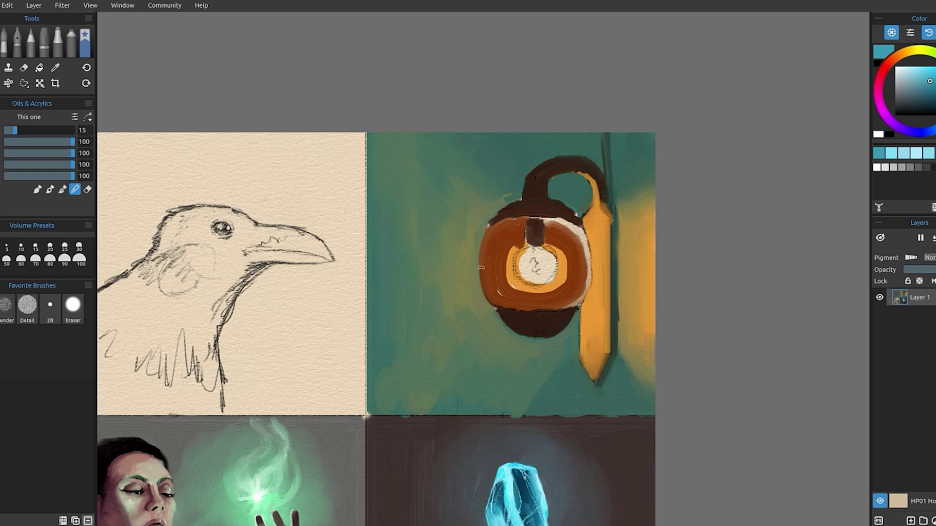
pyautogui.moveTo(547, 225); pyautogui.dragTo(587, 281)
pyautogui.moveTo(558, 248)
pyautogui.mouseDown()
pyautogui.moveTo(567, 284)
pyautogui.moveTo(512, 251)
pyautogui.moveTo(547, 250)
pyautogui.moveTo(526, 280)
pyautogui.moveTo(524, 232)
pyautogui.moveTo(585, 285)
pyautogui.mouseUp()
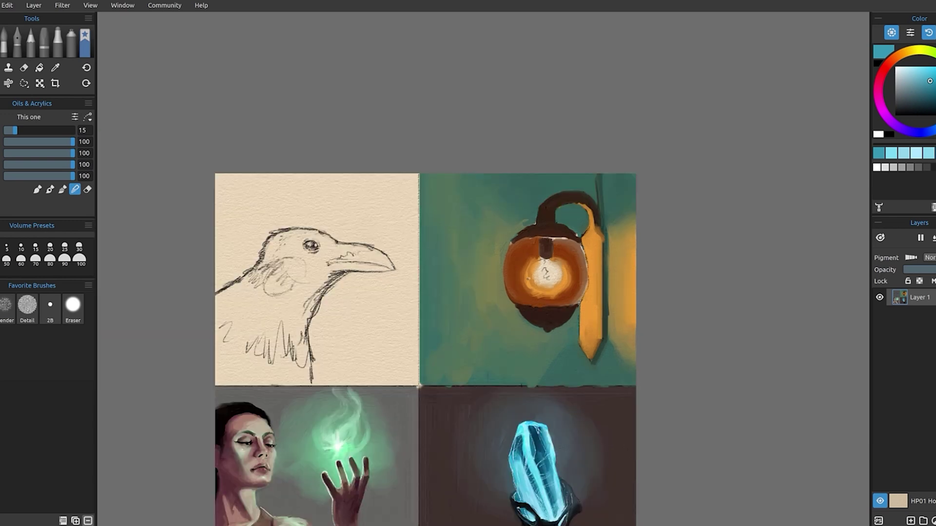
# - Add a Screen layer and paint orange-yellow over the lantern globe and horizontally across the panel at size 25
pyautogui.hotkey('ctrl', 'shift', 'n')
pyautogui.press(']')
pyautogui.moveTo(542, 226)
pyautogui.mouseDown()
pyautogui.moveTo(555, 241)
pyautogui.moveTo(566, 283)
pyautogui.moveTo(502, 272)
pyautogui.moveTo(547, 234)
pyautogui.mouseUp()
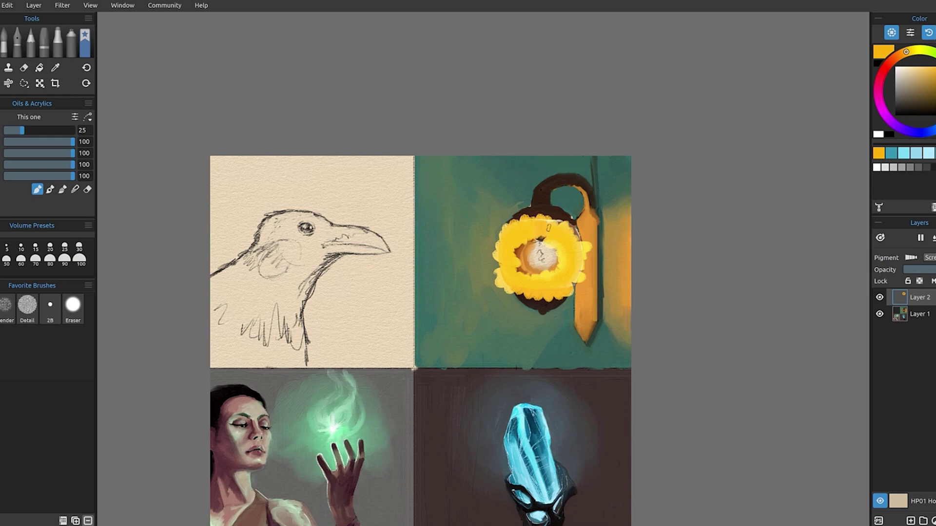
pyautogui.moveTo(656, 257); pyautogui.dragTo(424, 258)
pyautogui.press('b')
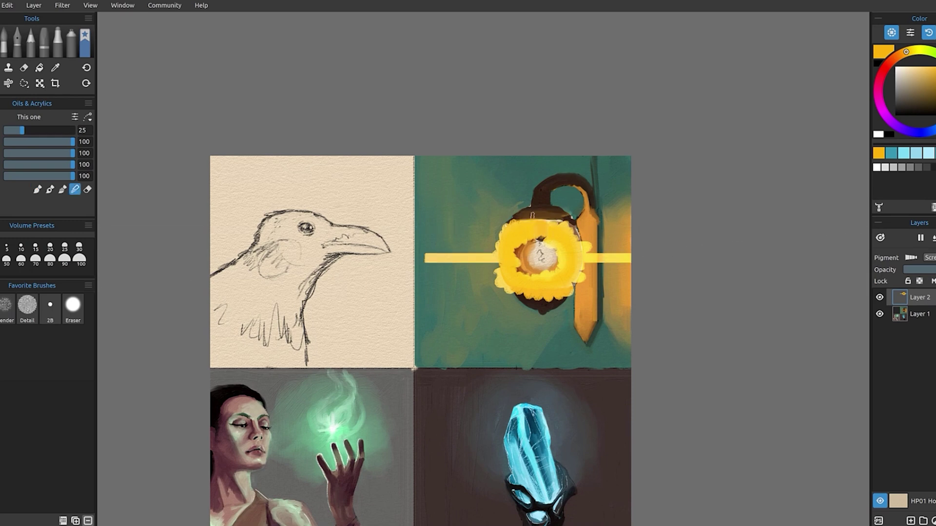
# - Soften the yellow paint into light spreading from the lantern with the oil blender at size 50
pyautogui.press(']')
pyautogui.moveTo(541, 224)
pyautogui.mouseDown()
pyautogui.moveTo(575, 244)
pyautogui.moveTo(580, 263)
pyautogui.moveTo(624, 261)
pyautogui.moveTo(439, 252)
pyautogui.moveTo(526, 287)
pyautogui.moveTo(517, 312)
pyautogui.moveTo(565, 302)
pyautogui.moveTo(555, 312)
pyautogui.moveTo(541, 205)
pyautogui.moveTo(589, 300)
pyautogui.mouseUp()
pyautogui.press('e')
pyautogui.press('e')
pyautogui.moveTo(531, 305); pyautogui.dragTo(468, 275)
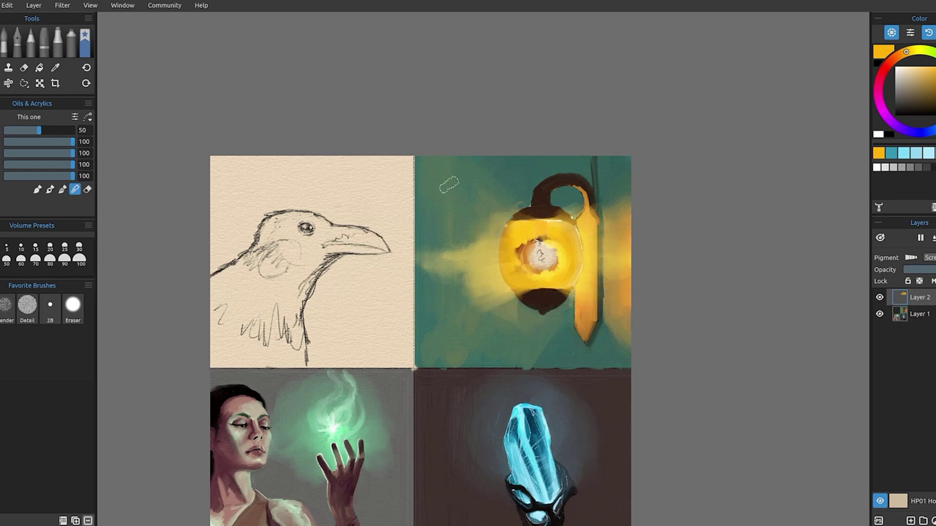
# - Blend the yellow over the bulb's centre and around the globe's cap, base and nearby background
pyautogui.moveTo(536, 254)
pyautogui.mouseDown()
pyautogui.moveTo(561, 250)
pyautogui.moveTo(463, 293)
pyautogui.moveTo(439, 258)
pyautogui.moveTo(483, 312)
pyautogui.mouseUp()
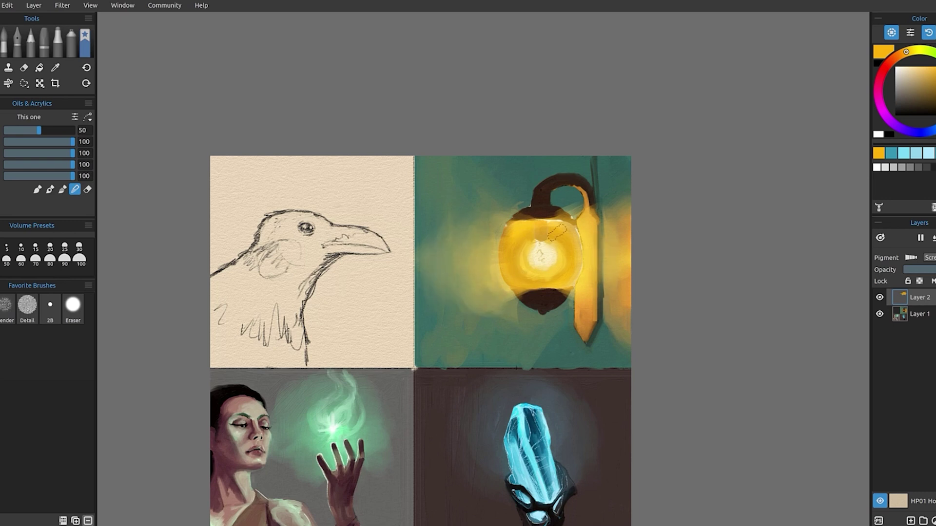
pyautogui.moveTo(558, 232)
pyautogui.mouseDown()
pyautogui.moveTo(542, 202)
pyautogui.moveTo(516, 200)
pyautogui.mouseUp()
pyautogui.moveTo(571, 220)
pyautogui.mouseDown()
pyautogui.moveTo(531, 228)
pyautogui.moveTo(553, 216)
pyautogui.mouseUp()
pyautogui.moveTo(525, 286)
pyautogui.mouseDown()
pyautogui.moveTo(533, 299)
pyautogui.moveTo(555, 300)
pyautogui.mouseUp()
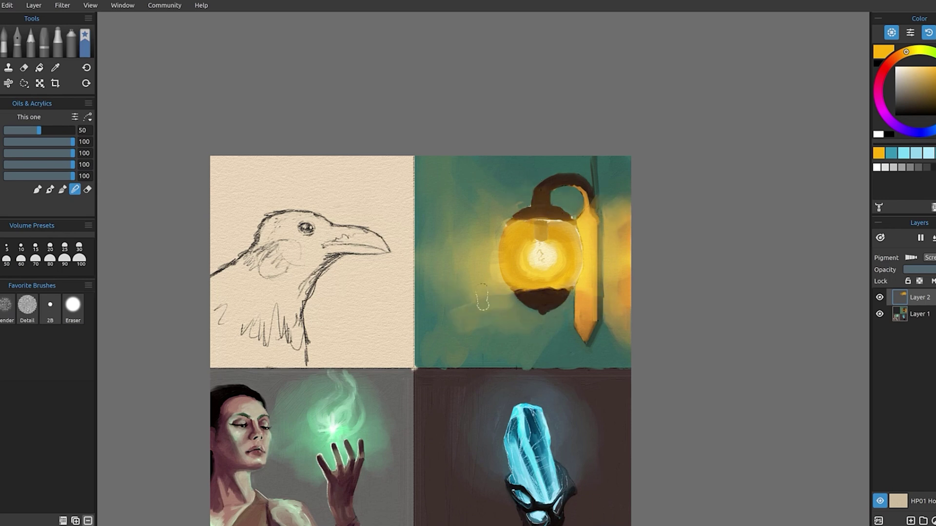
# - Try merging the Screen glow layer into the painting and undo it
pyautogui.hotkey('ctrl', 'e')
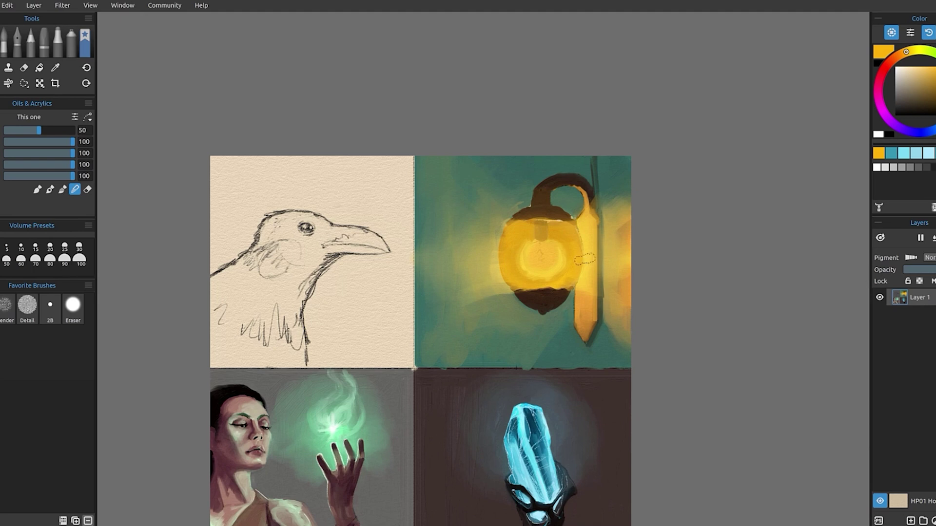
pyautogui.hotkey('ctrl', 'z')
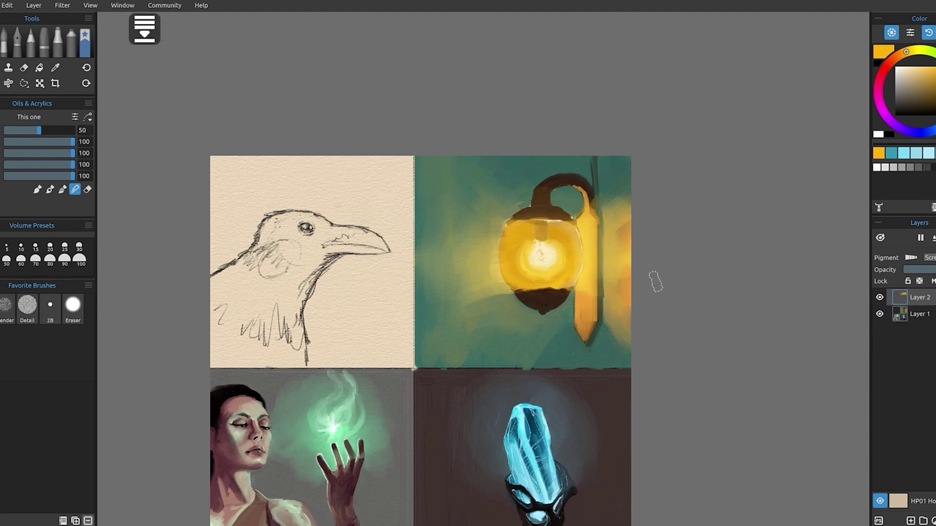
pyautogui.hotkey('ctrl', 'z')
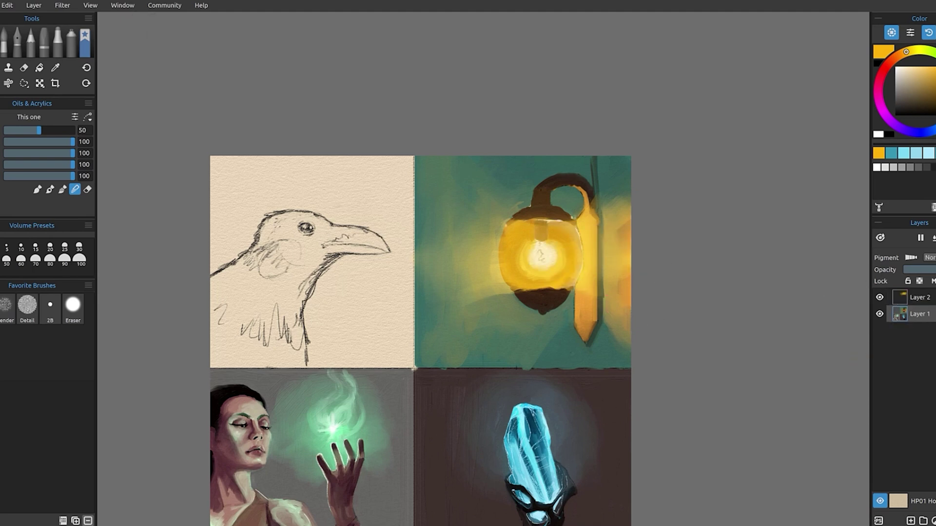
pyautogui.hotkey('ctrl', '0')
pyautogui.press('e')
pyautogui.hotkey('ctrl', 'z')
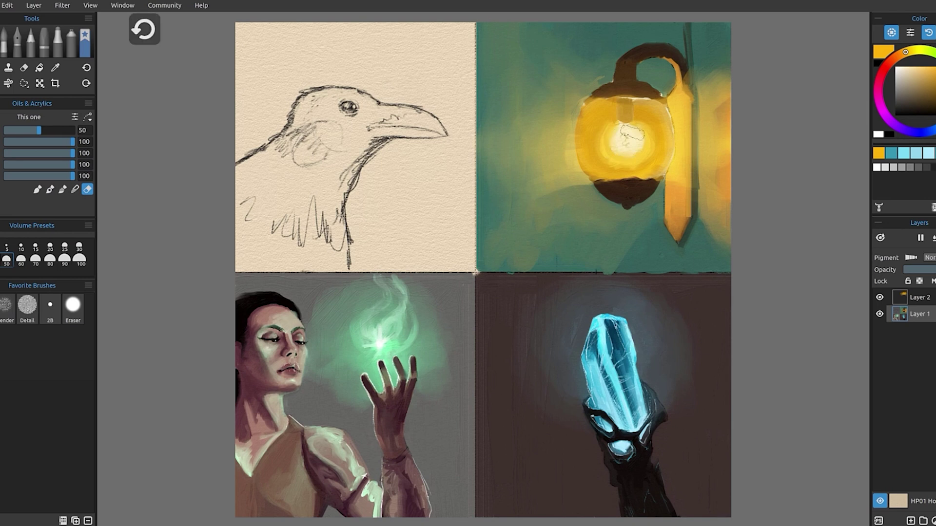
pyautogui.hotkey('ctrl', 'z')
pyautogui.hotkey('ctrl', 'z')
# - Try a blended white core at the lantern's bulb, and undo back to the plain orange globe
pyautogui.moveTo(624, 137)
pyautogui.mouseDown()
pyautogui.moveTo(634, 138)
pyautogui.moveTo(624, 158)
pyautogui.moveTo(634, 131)
pyautogui.mouseUp()
pyautogui.press('m')
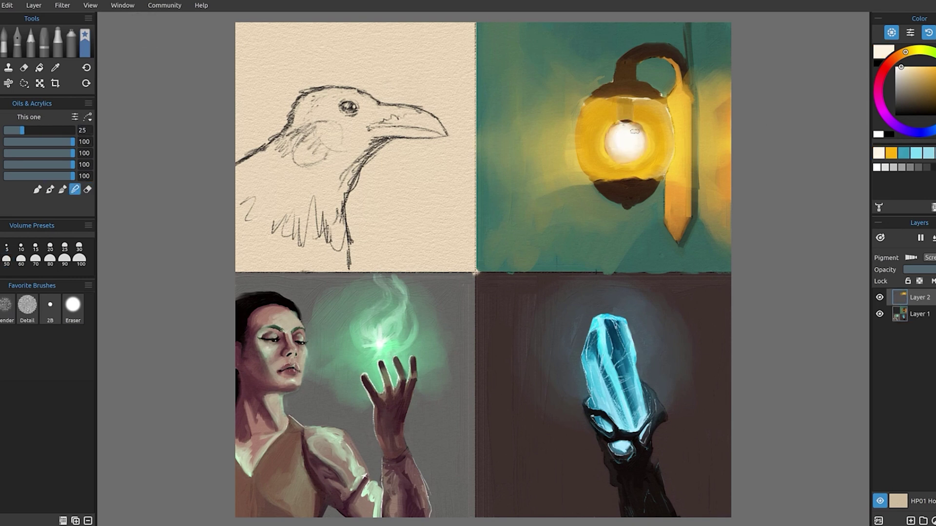
pyautogui.hotkey('ctrl', 'z')
pyautogui.hotkey('ctrl', 'z')
pyautogui.hotkey('ctrl', 'z')
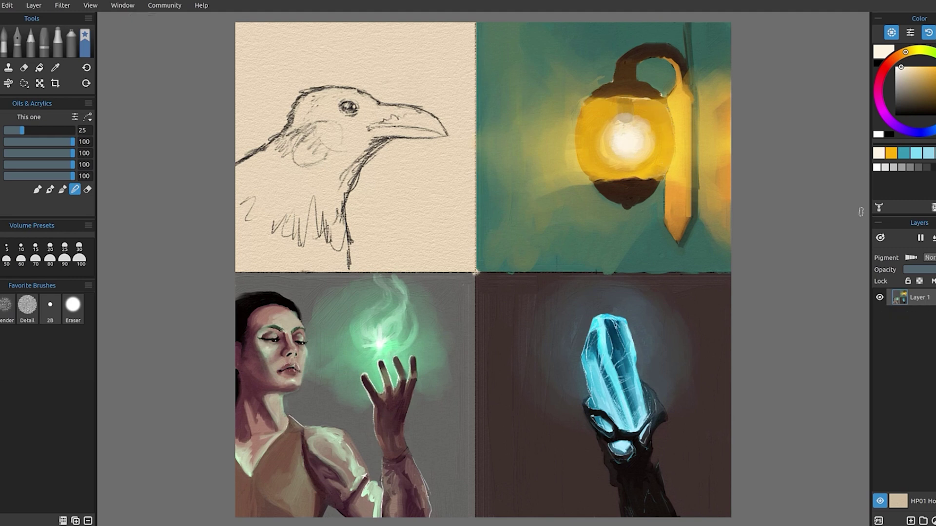
pyautogui.hotkey('ctrl', 'y')
pyautogui.hotkey('ctrl', 'y')
pyautogui.hotkey('ctrl', 'y')
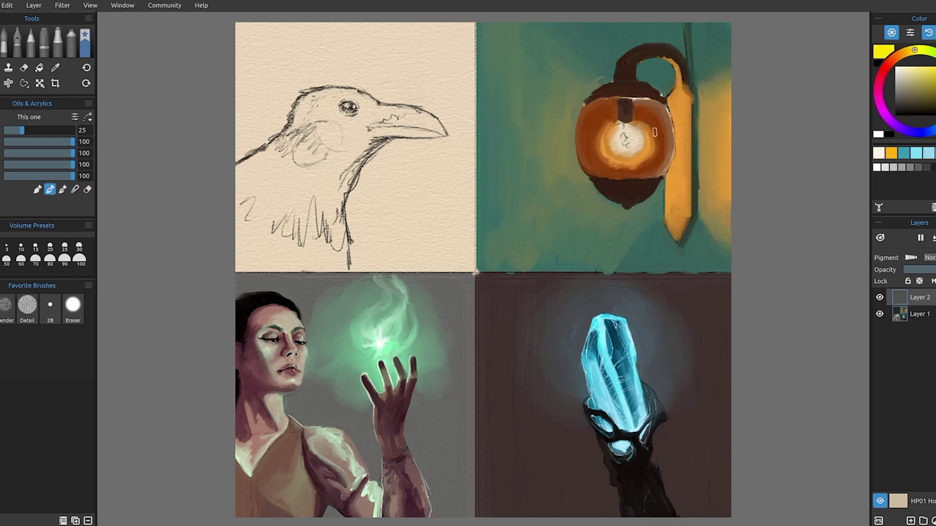
# - Paint bright yellow across the lantern globe and blend it into the orange glass at size 25
pyautogui.moveTo(574, 142); pyautogui.dragTo(685, 139)
pyautogui.press('m')
pyautogui.moveTo(623, 132)
pyautogui.mouseDown()
pyautogui.moveTo(615, 125)
pyautogui.moveTo(657, 140)
pyautogui.moveTo(626, 170)
pyautogui.moveTo(592, 139)
pyautogui.moveTo(585, 146)
pyautogui.moveTo(629, 141)
pyautogui.mouseUp()
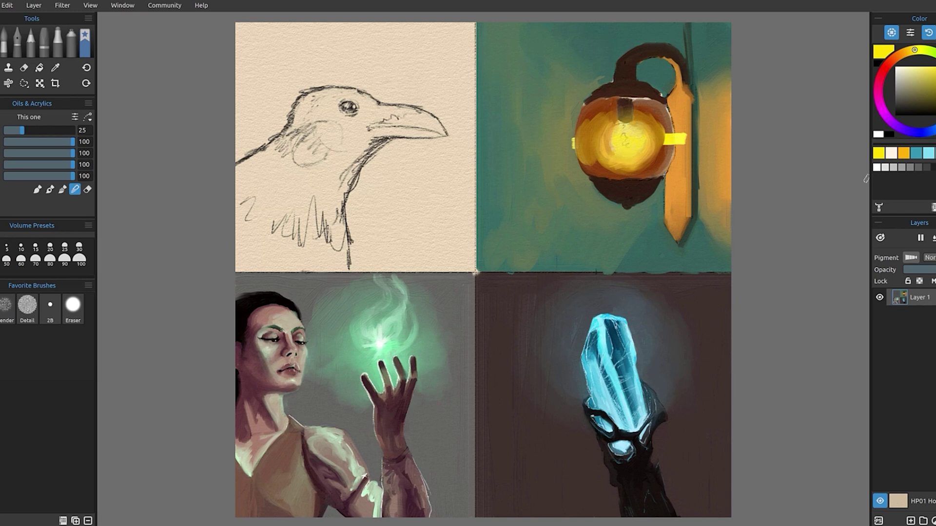
pyautogui.press('e')
pyautogui.moveTo(626, 101)
pyautogui.mouseDown()
pyautogui.moveTo(626, 146)
pyautogui.moveTo(636, 129)
pyautogui.moveTo(660, 147)
pyautogui.moveTo(669, 133)
pyautogui.mouseUp()
pyautogui.hotkey('ctrl', 'z')
# - Paint a pale yellow glowing core in the lantern globe, blend it outward and merge its layer down
pyautogui.click(919, 297)
pyautogui.press('b')
pyautogui.click(901, 68)
pyautogui.press('m')
pyautogui.click(930, 258)
pyautogui.click(929, 273)
pyautogui.click(930, 258)
pyautogui.click(930, 258)
pyautogui.moveTo(603, 109)
pyautogui.mouseDown()
pyautogui.moveTo(578, 136)
pyautogui.moveTo(670, 115)
pyautogui.moveTo(579, 146)
pyautogui.moveTo(666, 162)
pyautogui.moveTo(581, 122)
pyautogui.moveTo(660, 160)
pyautogui.moveTo(644, 102)
pyautogui.moveTo(603, 174)
pyautogui.moveTo(578, 151)
pyautogui.moveTo(669, 163)
pyautogui.moveTo(649, 119)
pyautogui.moveTo(638, 127)
pyautogui.mouseUp()
pyautogui.hotkey('ctrl', 'e')
pyautogui.moveTo(869, 125); pyautogui.dragTo(862, 159)
pyautogui.click(930, 258)
pyautogui.hotkey('ctrl', 'z')
# - Add a Multiply layer, test dark purple dabs in the lantern background's corner and pick a muted purple
pyautogui.hotkey('ctrl', 'shift', 'n')
pyautogui.click(930, 258)
pyautogui.press('b')
pyautogui.click(884, 113)
pyautogui.moveTo(503, 82)
pyautogui.mouseDown()
pyautogui.moveTo(526, 71)
pyautogui.moveTo(500, 74)
pyautogui.moveTo(485, 103)
pyautogui.mouseUp()
pyautogui.click(924, 101)
pyautogui.click(903, 93)
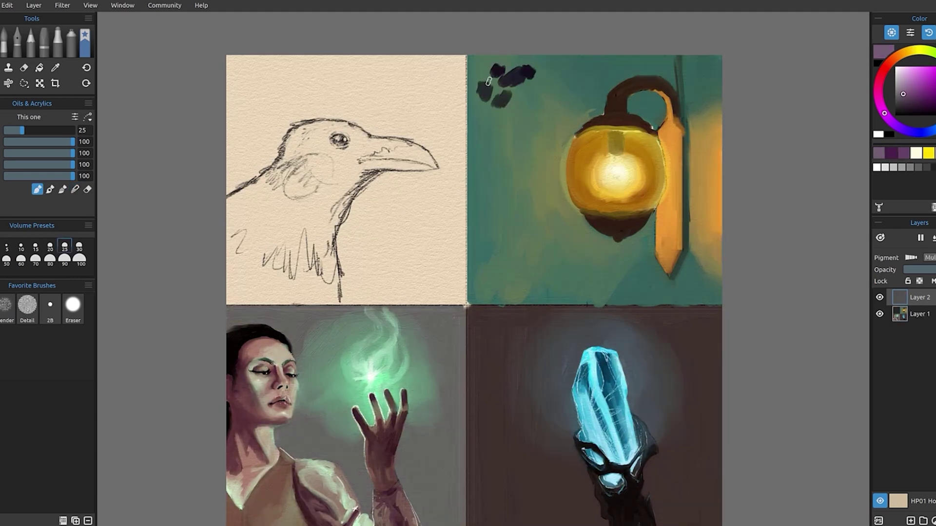
# - Paint purple shadow around the edges of the lantern panel, through its background and over the hook
pyautogui.moveTo(476, 62); pyautogui.dragTo(475, 305)
pyautogui.moveTo(477, 60); pyautogui.dragTo(721, 59)
pyautogui.moveTo(726, 301)
pyautogui.mouseDown()
pyautogui.moveTo(478, 294)
pyautogui.moveTo(719, 298)
pyautogui.moveTo(717, 59)
pyautogui.mouseUp()
pyautogui.moveTo(477, 66)
pyautogui.mouseDown()
pyautogui.moveTo(546, 93)
pyautogui.moveTo(479, 128)
pyautogui.moveTo(590, 285)
pyautogui.moveTo(633, 292)
pyautogui.moveTo(677, 253)
pyautogui.moveTo(626, 263)
pyautogui.mouseUp()
pyautogui.moveTo(609, 128)
pyautogui.mouseDown()
pyautogui.moveTo(707, 68)
pyautogui.moveTo(682, 115)
pyautogui.moveTo(571, 117)
pyautogui.moveTo(633, 117)
pyautogui.mouseUp()
# - Blend the shadow inward with the size 25 oil blender, leaving a soft pool of light around the lantern
pyautogui.press('s')
pyautogui.moveTo(634, 225)
pyautogui.mouseDown()
pyautogui.moveTo(657, 264)
pyautogui.moveTo(639, 278)
pyautogui.moveTo(657, 272)
pyautogui.moveTo(685, 289)
pyautogui.moveTo(693, 152)
pyautogui.moveTo(724, 228)
pyautogui.moveTo(687, 257)
pyautogui.moveTo(682, 207)
pyautogui.mouseUp()
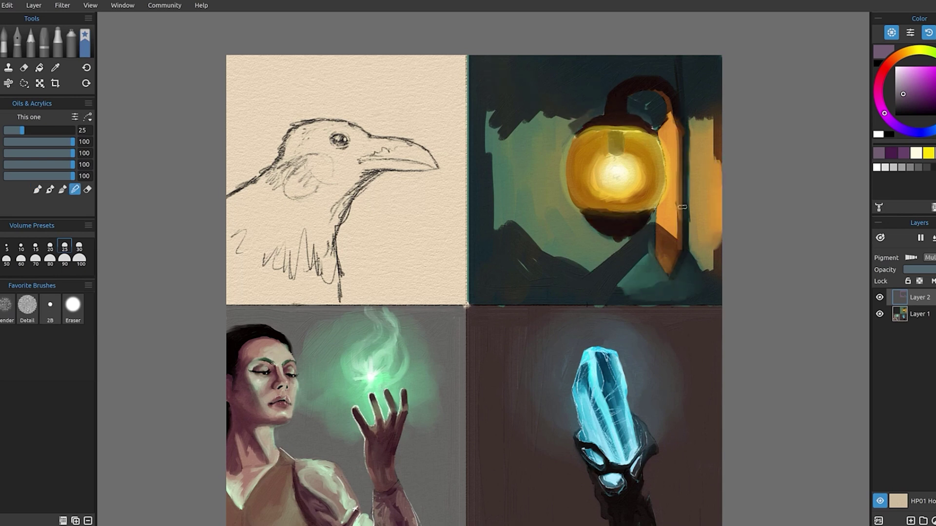
pyautogui.moveTo(677, 262)
pyautogui.mouseDown()
pyautogui.moveTo(653, 269)
pyautogui.moveTo(655, 293)
pyautogui.moveTo(717, 281)
pyautogui.moveTo(716, 258)
pyautogui.moveTo(658, 237)
pyautogui.moveTo(702, 263)
pyautogui.moveTo(602, 269)
pyautogui.moveTo(574, 257)
pyautogui.moveTo(502, 169)
pyautogui.moveTo(497, 218)
pyautogui.moveTo(558, 120)
pyautogui.moveTo(492, 107)
pyautogui.moveTo(512, 169)
pyautogui.moveTo(492, 213)
pyautogui.moveTo(584, 258)
pyautogui.moveTo(554, 219)
pyautogui.moveTo(560, 152)
pyautogui.moveTo(540, 131)
pyautogui.moveTo(563, 239)
pyautogui.moveTo(507, 211)
pyautogui.mouseUp()
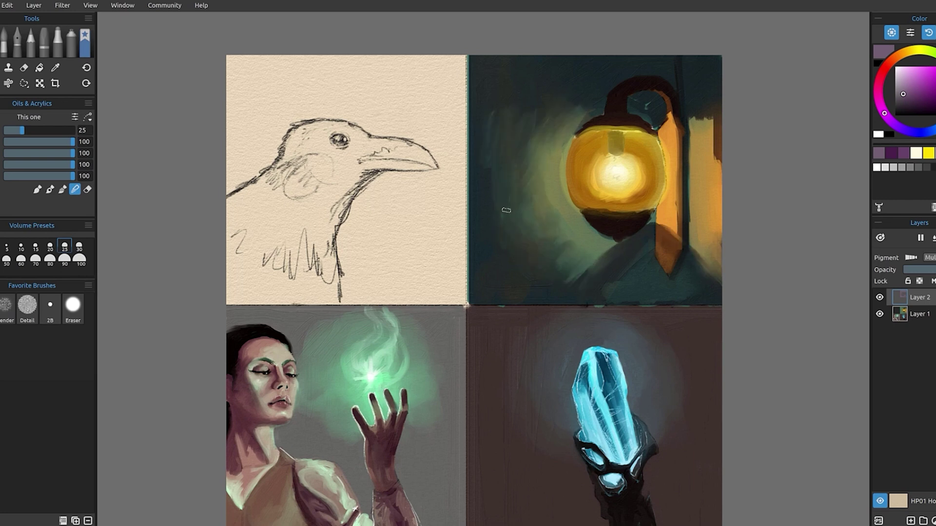
pyautogui.moveTo(699, 127)
pyautogui.mouseDown()
pyautogui.moveTo(658, 113)
pyautogui.moveTo(633, 125)
pyautogui.mouseUp()
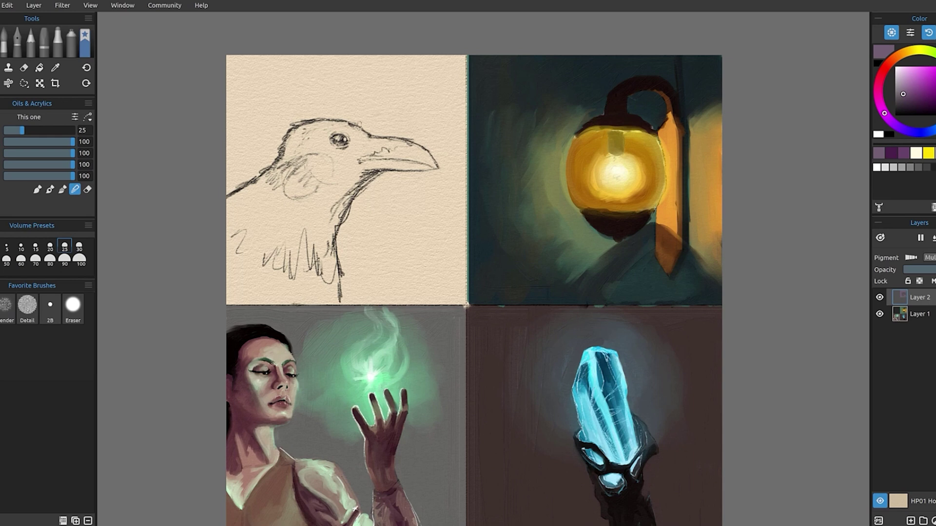
# - Refine the shadow along the lantern's post and merge the Multiply layer down
pyautogui.moveTo(668, 245)
pyautogui.mouseDown()
pyautogui.moveTo(668, 234)
pyautogui.moveTo(648, 218)
pyautogui.moveTo(673, 222)
pyautogui.mouseUp()
pyautogui.press('e')
pyautogui.press('e')
pyautogui.moveTo(670, 137)
pyautogui.mouseDown()
pyautogui.moveTo(680, 242)
pyautogui.moveTo(665, 269)
pyautogui.mouseUp()
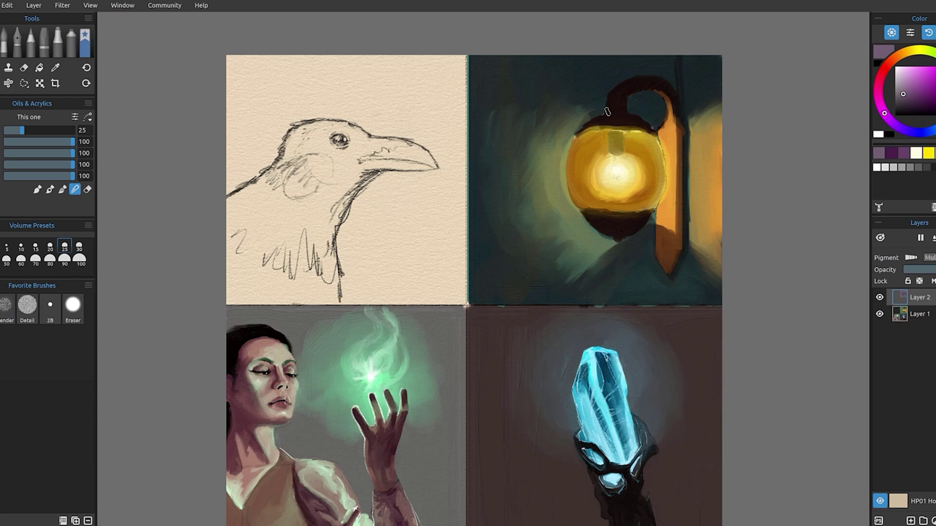
pyautogui.hotkey('ctrl', 'e')
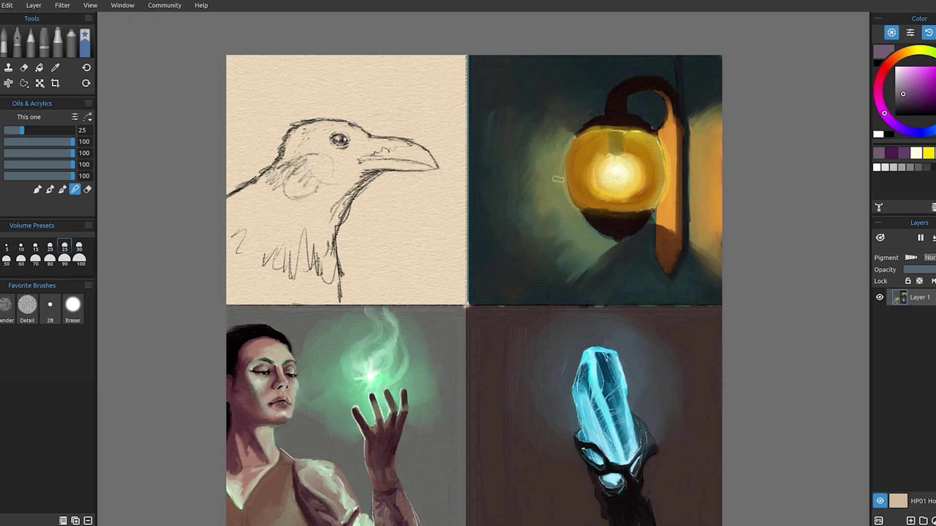
# - Smooth the groove beside the post with the size 15 blender and draw cream pencil highlights on the globe
pyautogui.press('[')
pyautogui.press('[')
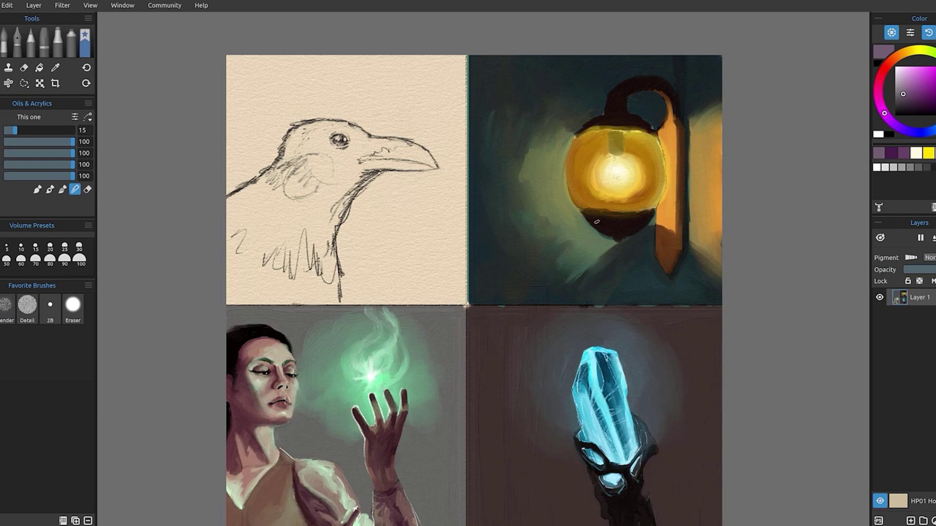
pyautogui.click(51, 307)
pyautogui.keyDown('alt'); pyautogui.click(629, 159); pyautogui.keyUp('alt')
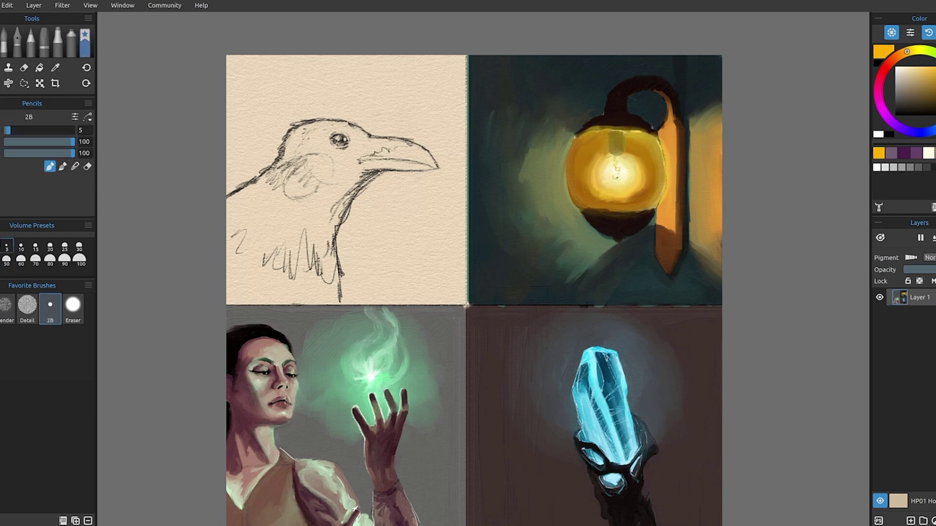
pyautogui.keyDown('alt'); pyautogui.click(618, 170); pyautogui.keyUp('alt')
pyautogui.moveTo(618, 170); pyautogui.dragTo(614, 181)
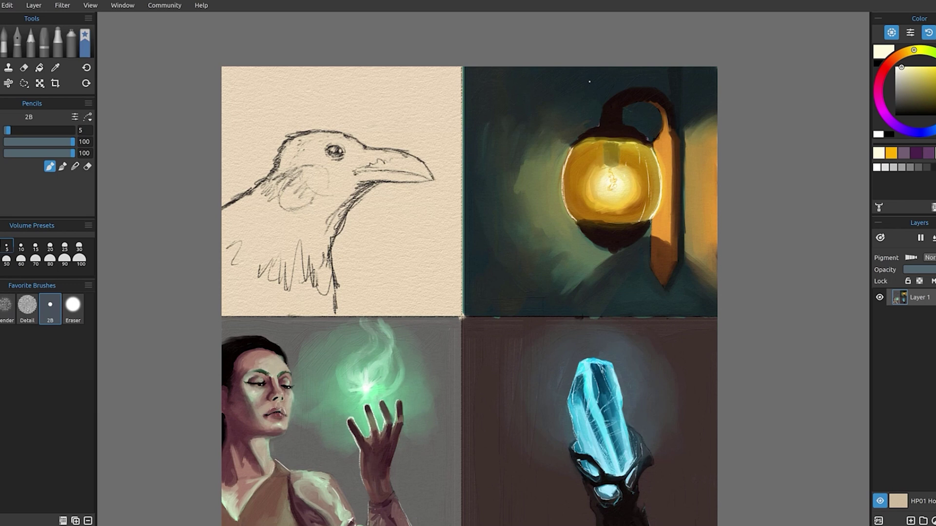
# - Add pencil highlights to the glass in sampled yellow tones and soften the bulb's glow with the size 15 blender
pyautogui.moveTo(589, 82); pyautogui.dragTo(582, 115)
pyautogui.keyDown('alt'); pyautogui.click(577, 180); pyautogui.keyUp('alt')
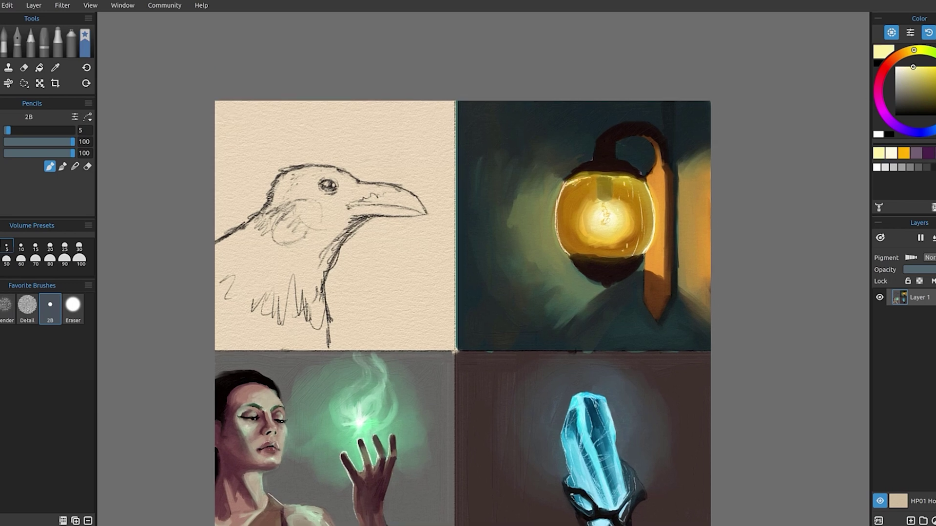
pyautogui.keyDown('alt'); pyautogui.click(576, 232); pyautogui.keyUp('alt')
pyautogui.moveTo(572, 151); pyautogui.dragTo(548, 153)
pyautogui.keyDown('alt'); pyautogui.click(579, 222); pyautogui.keyUp('alt')
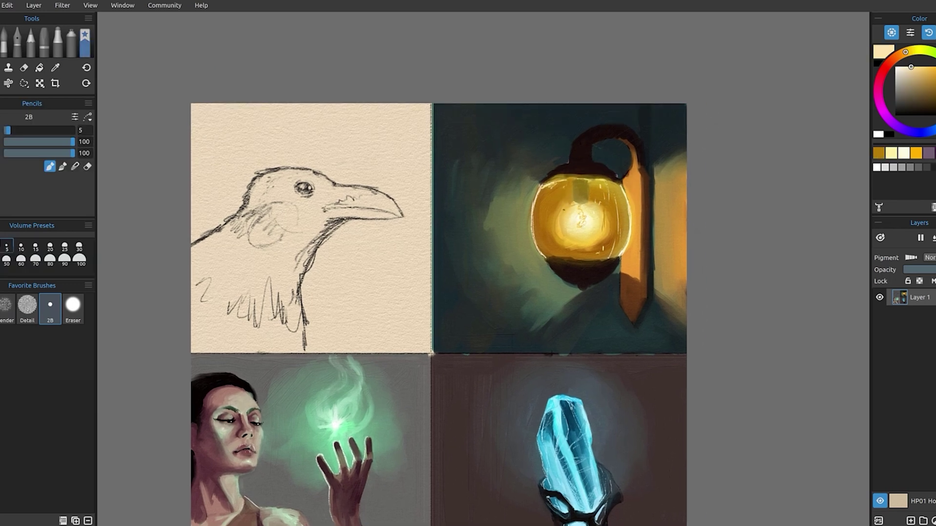
pyautogui.press('b')
pyautogui.press('n')
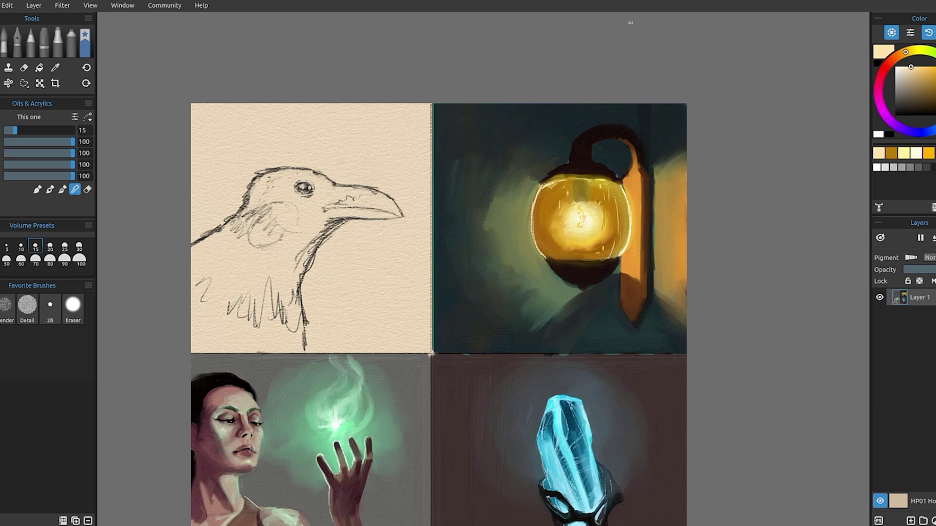
# - Draw pale highlights along the globe's lower rim and touch up the lantern's details with the size 5 2B pencil
pyautogui.press('p')
pyautogui.keyDown('alt'); pyautogui.click(584, 251); pyautogui.keyUp('alt')
pyautogui.press('b')
pyautogui.keyDown('alt'); pyautogui.click(579, 229); pyautogui.keyUp('alt')
pyautogui.moveTo(558, 260); pyautogui.dragTo(614, 260)
pyautogui.keyDown('alt'); pyautogui.click(587, 273); pyautogui.keyUp('alt')
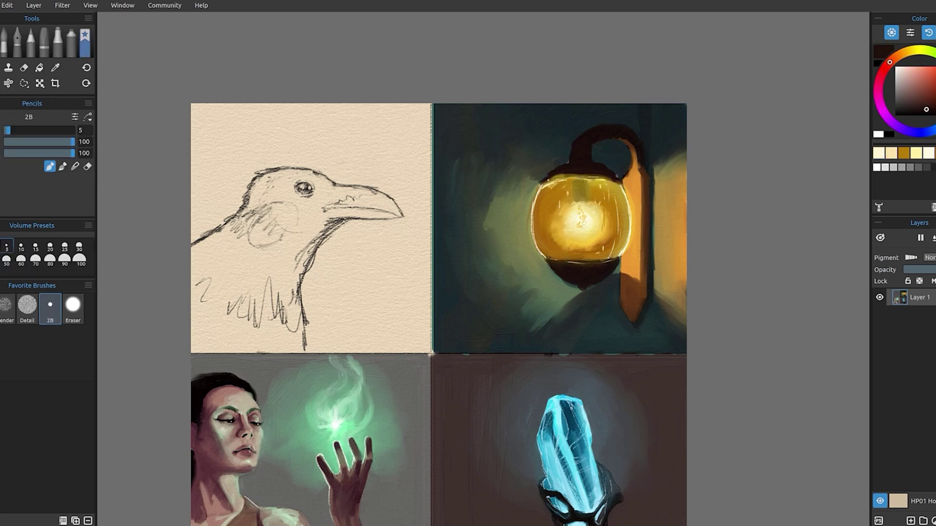
pyautogui.keyDown('alt'); pyautogui.click(580, 225); pyautogui.keyUp('alt')
pyautogui.moveTo(560, 219); pyautogui.dragTo(546, 236)
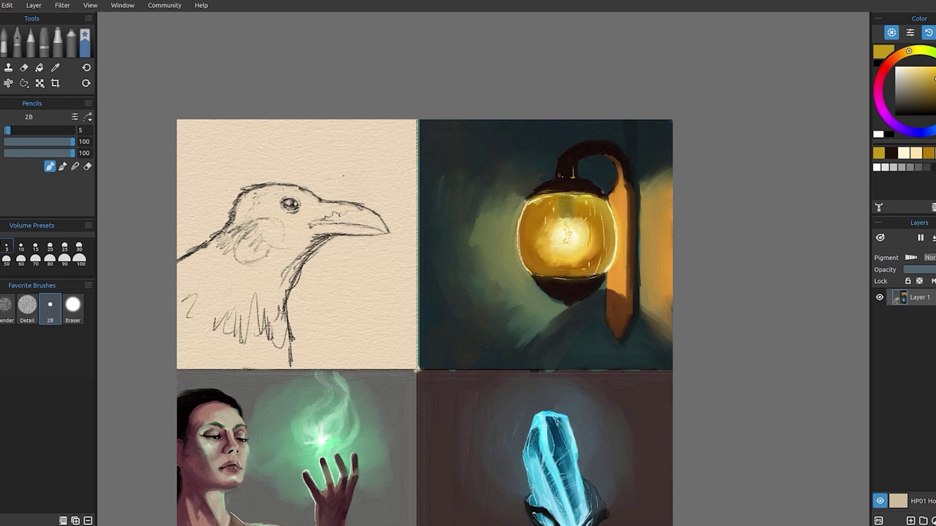
# - Blend the dark wall strip and bracket area above the lantern's post with the oil blender
pyautogui.press('b')
pyautogui.press('n')
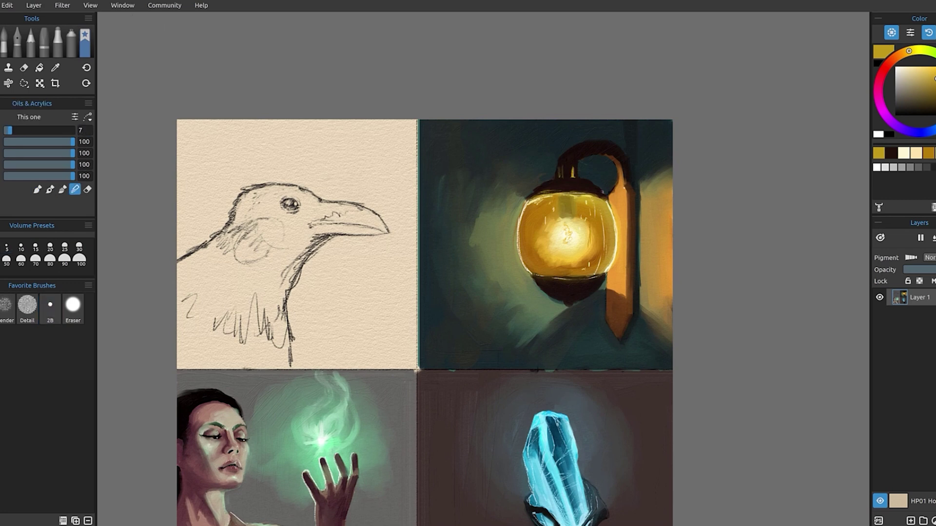
pyautogui.press(']')
pyautogui.press(']')
pyautogui.press(']')
pyautogui.moveTo(630, 119)
pyautogui.mouseDown()
pyautogui.moveTo(628, 296)
pyautogui.moveTo(613, 319)
pyautogui.moveTo(612, 194)
pyautogui.mouseUp()
pyautogui.press('b')
# - Tint the edges of the wall glow with yellow on a new Multiply layer using the size 15 blender, and merge it down
pyautogui.hotkey('ctrl', 'shift', 'n')
pyautogui.press(']')
pyautogui.press(']')
pyautogui.press(']')
pyautogui.press(']')
pyautogui.press(']')
pyautogui.press('m')
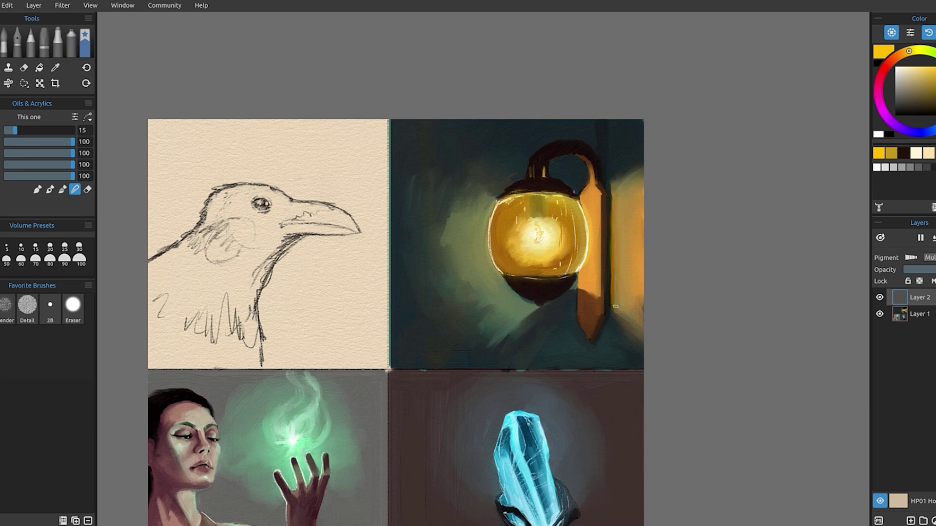
pyautogui.press('m')
pyautogui.moveTo(535, 309); pyautogui.dragTo(495, 346)
pyautogui.moveTo(495, 196); pyautogui.dragTo(461, 171)
pyautogui.press('m')
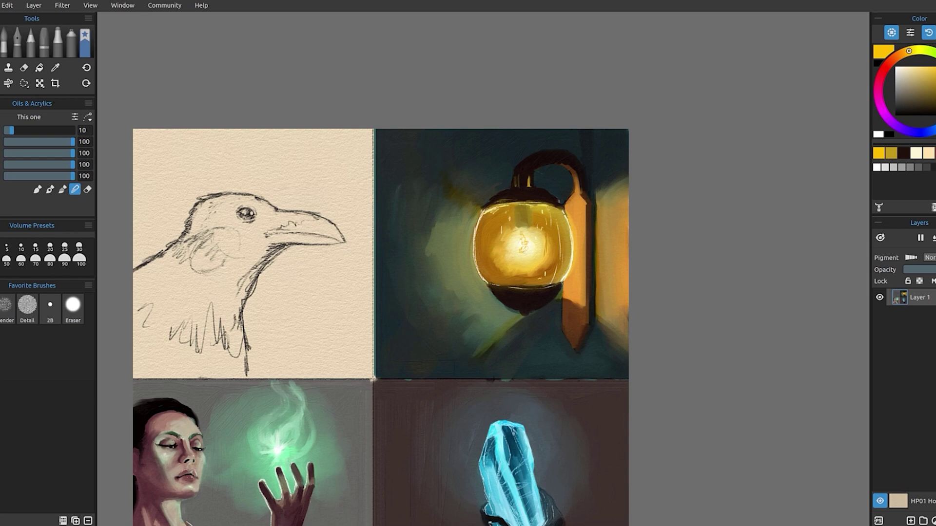
# - Draw pale cream highlights on the glowing bulb with the size 5 2B pencil, sampling the colour from the bulb
pyautogui.scroll(-1, 337, 179)
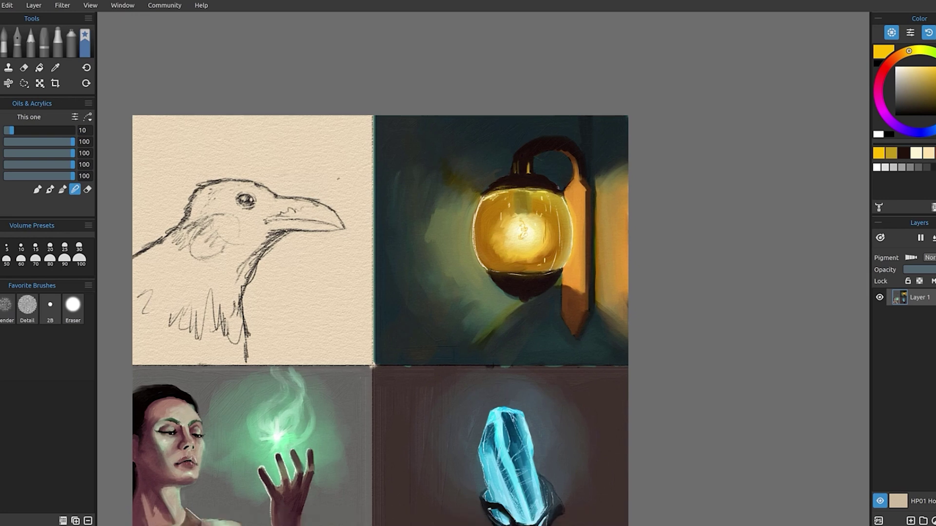
pyautogui.press('p')
pyautogui.keyDown('alt'); pyautogui.click(531, 240); pyautogui.keyUp('alt')
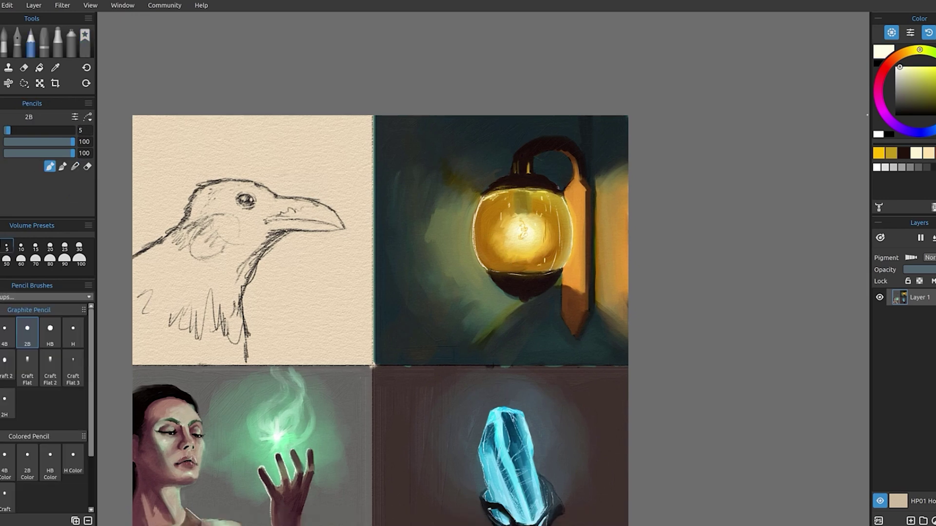
pyautogui.moveTo(523, 234)
pyautogui.mouseDown()
pyautogui.moveTo(511, 229)
pyautogui.moveTo(527, 246)
pyautogui.mouseUp()
# - Paint a pale blue reflection on the upper left of the glass globe with the 2B pencil and smooth it with the size 15 oil brush
pyautogui.keyDown('alt'); pyautogui.click(556, 258); pyautogui.keyUp('alt')
pyautogui.click(909, 68)
pyautogui.click(913, 76)
pyautogui.moveTo(485, 213); pyautogui.dragTo(496, 223)
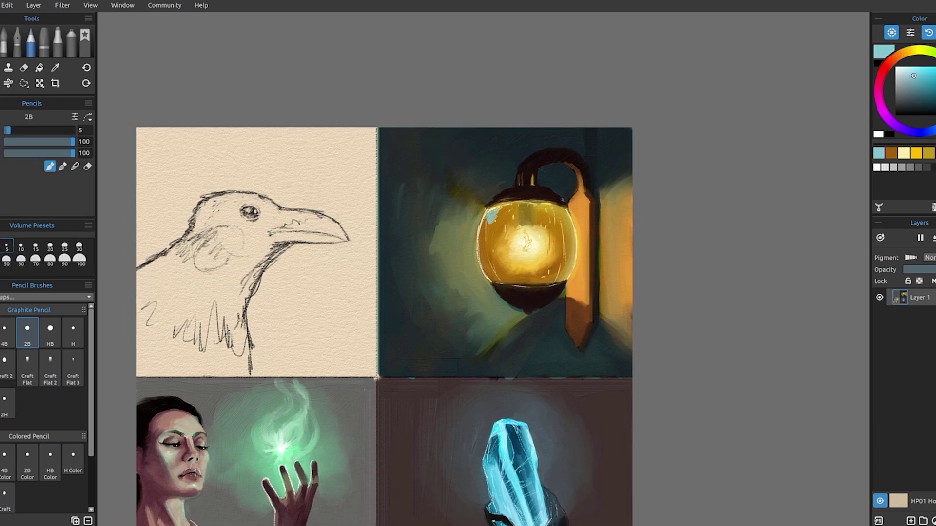
pyautogui.click(85, 35)
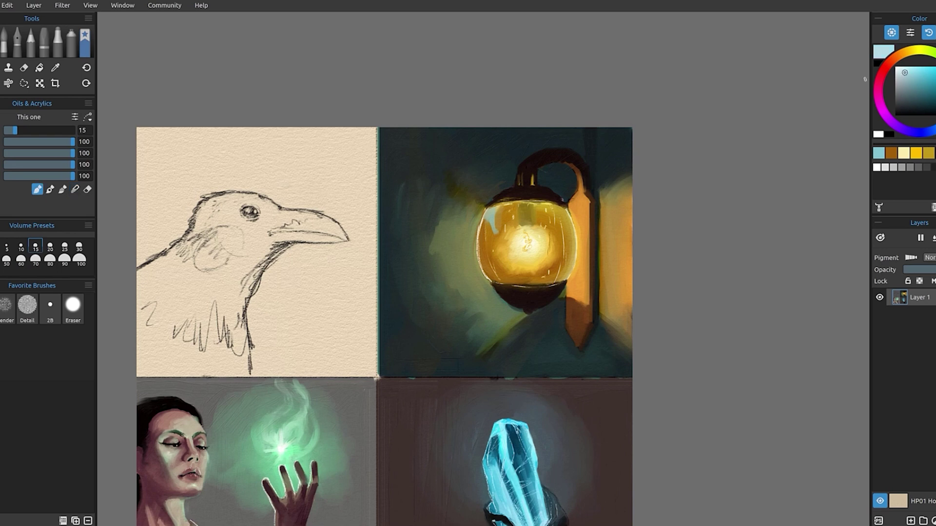
pyautogui.click(50, 307)
pyautogui.click(899, 67)
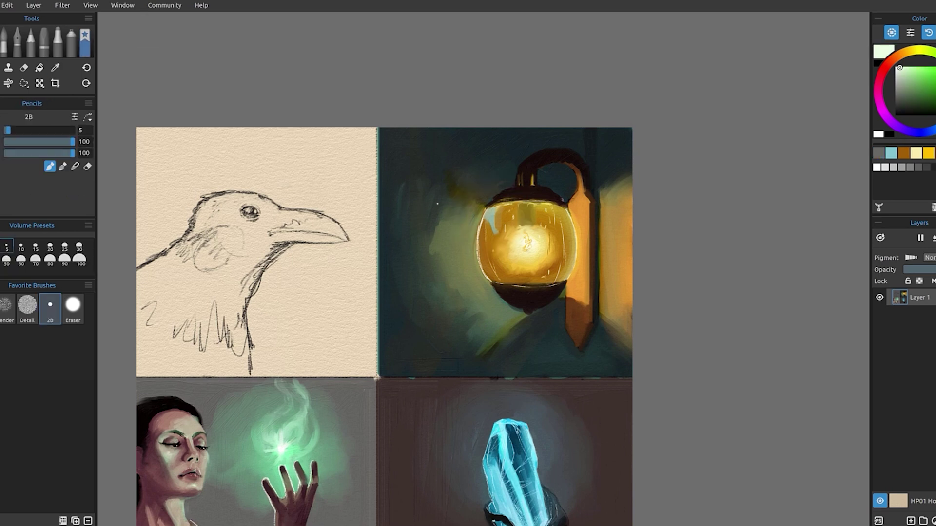
pyautogui.click(85, 35)
pyautogui.moveTo(464, 204); pyautogui.dragTo(500, 191)
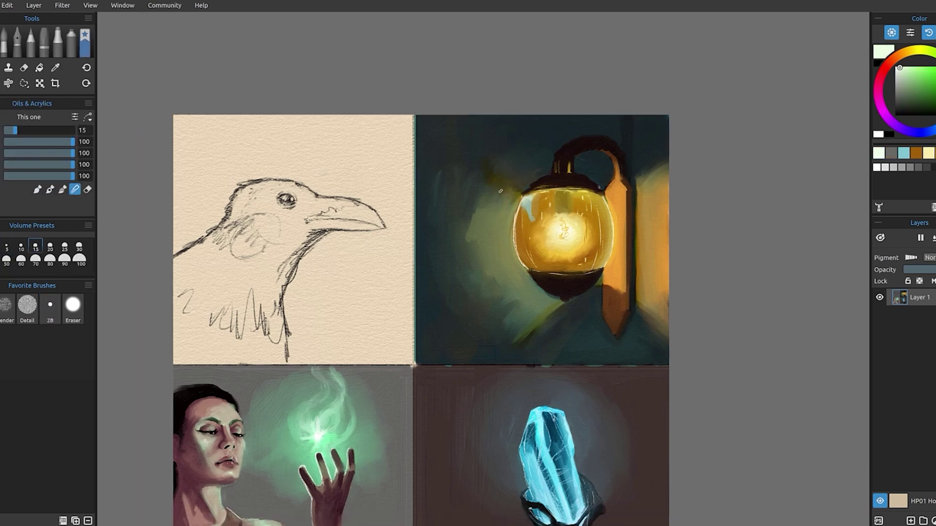
# - Add ochre reflections to the lantern's lower cap and pale green highlights to its top cap with the size 10 oil blender
pyautogui.moveTo(541, 280)
pyautogui.mouseDown()
pyautogui.moveTo(516, 266)
pyautogui.moveTo(531, 283)
pyautogui.mouseUp()
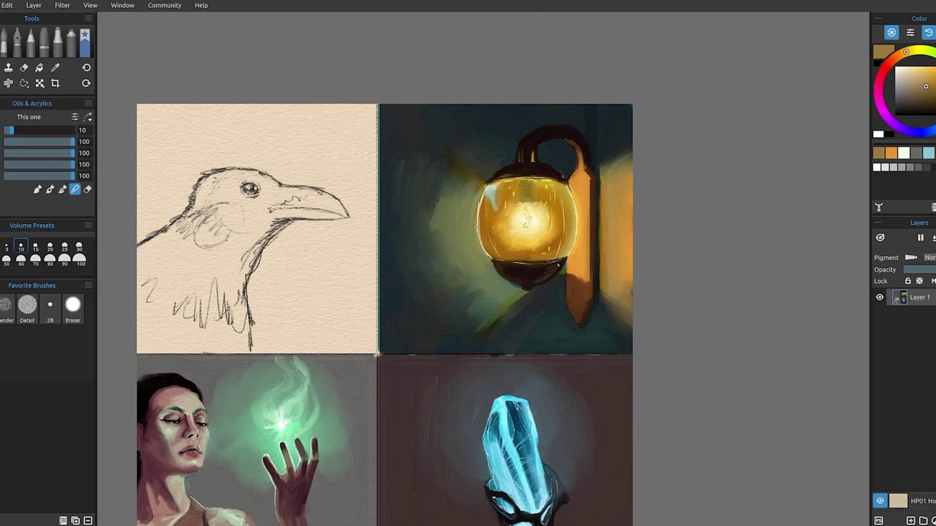
pyautogui.moveTo(531, 283); pyautogui.dragTo(529, 309)
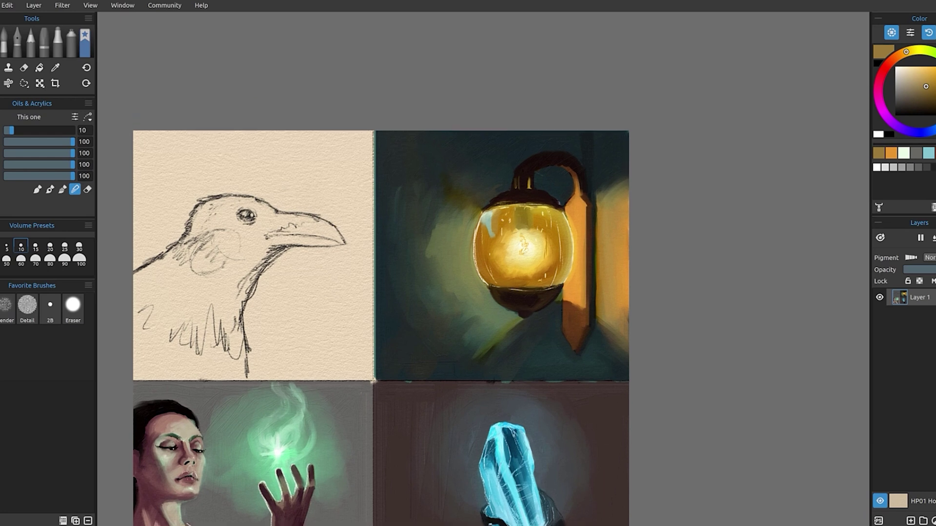
pyautogui.click(545, 198)
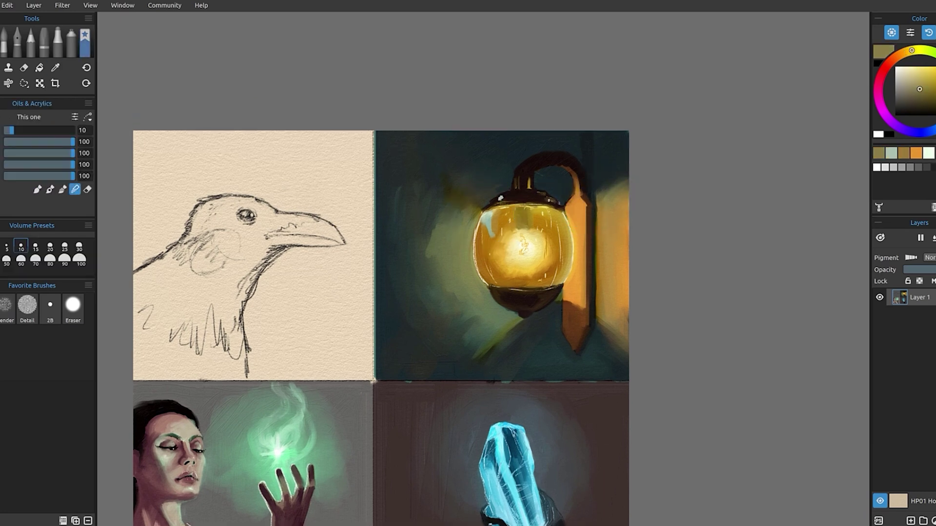
pyautogui.moveTo(332, 165); pyautogui.dragTo(335, 186)
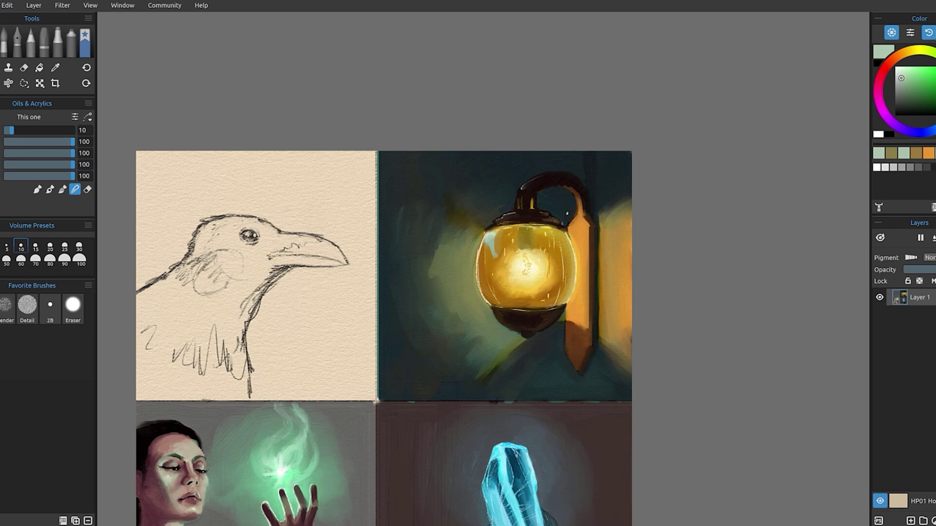
# - Draw small dark rivets and orange highlights on the post and bracket with the size 5 2B pencil
pyautogui.press('p')
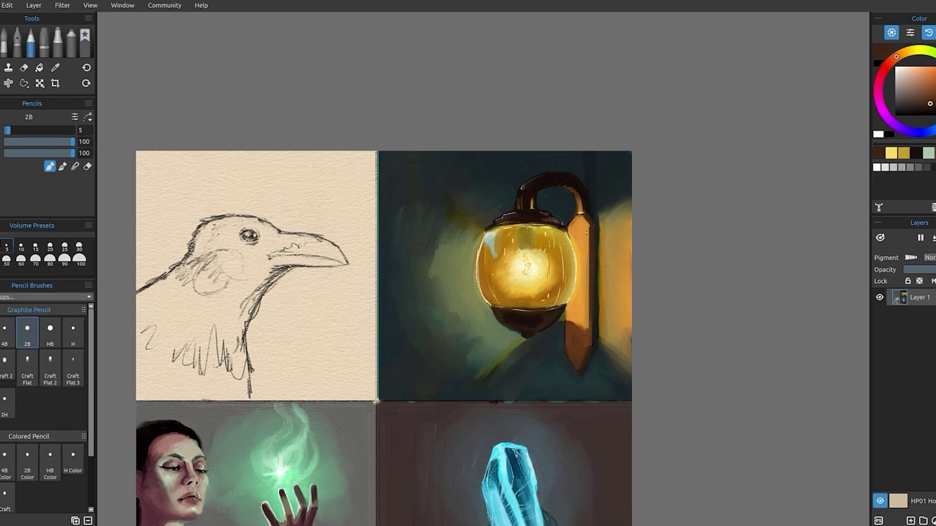
pyautogui.keyDown('alt'); pyautogui.click(566, 279); pyautogui.keyUp('alt')
pyautogui.keyDown('alt'); pyautogui.click(598, 272); pyautogui.keyUp('alt')
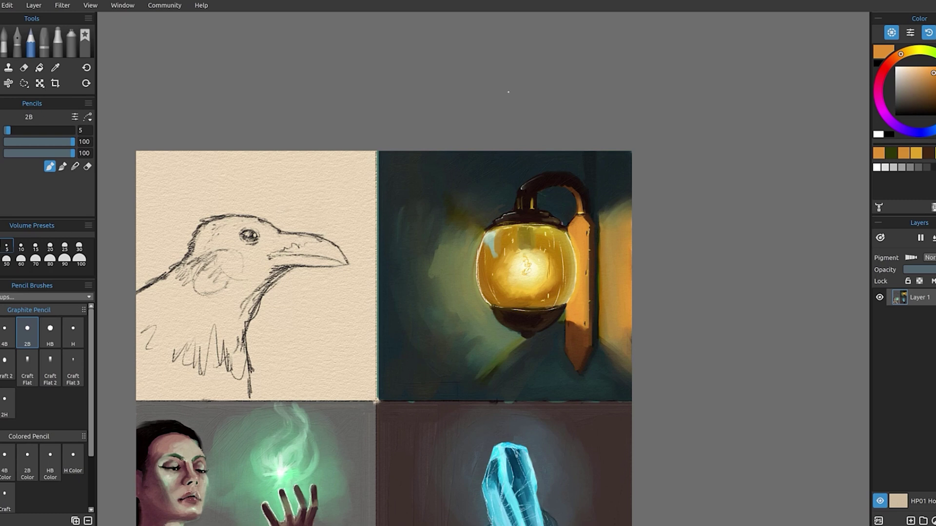
pyautogui.keyDown('alt'); pyautogui.click(589, 232); pyautogui.keyUp('alt')
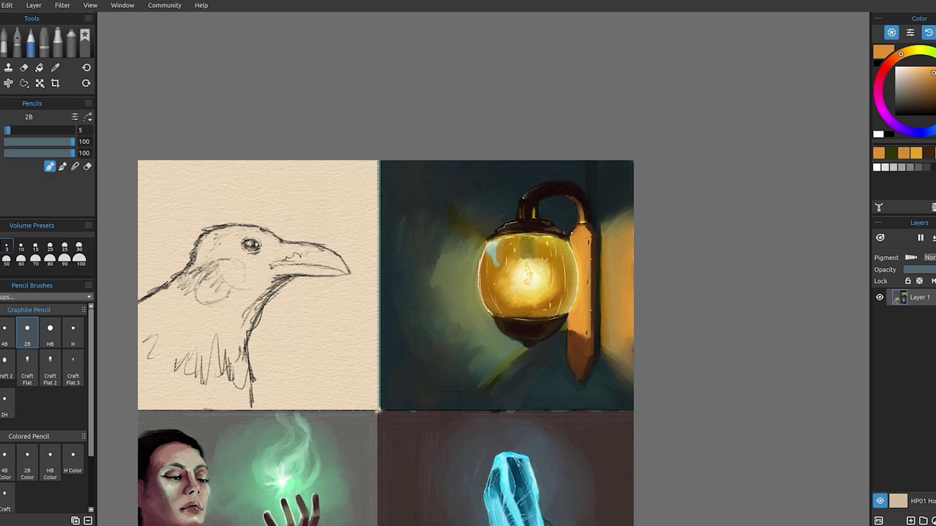
# - Sharpen the post's edge and pointed tip with the 2B pencil in sampled dark teal and green, softening with blenders
pyautogui.keyDown('alt'); pyautogui.click(568, 382); pyautogui.keyUp('alt')
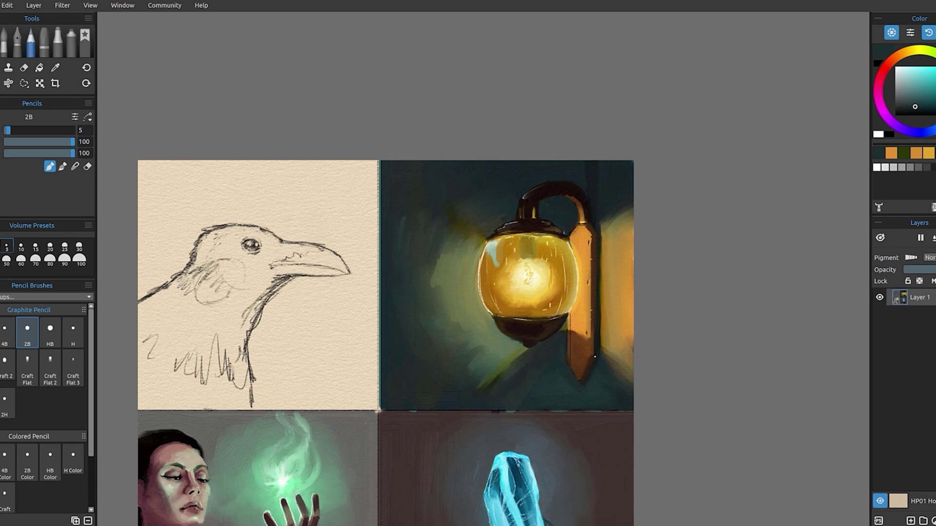
pyautogui.moveTo(568, 382); pyautogui.dragTo(566, 405)
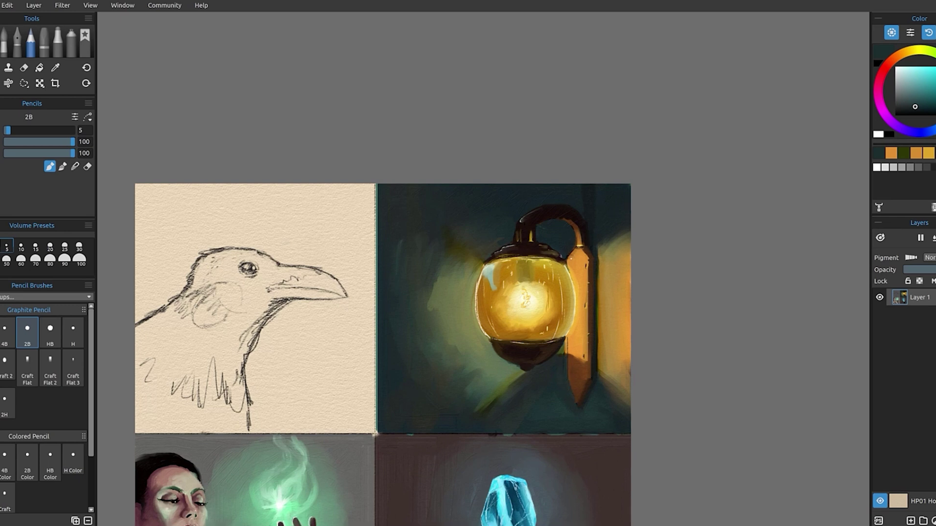
pyautogui.keyDown('alt'); pyautogui.click(565, 406); pyautogui.keyUp('alt')
pyautogui.moveTo(563, 353); pyautogui.dragTo(559, 335)
pyautogui.keyDown('alt'); pyautogui.click(559, 335); pyautogui.keyUp('alt')
pyautogui.press('s')
pyautogui.press(']')
pyautogui.press(']')
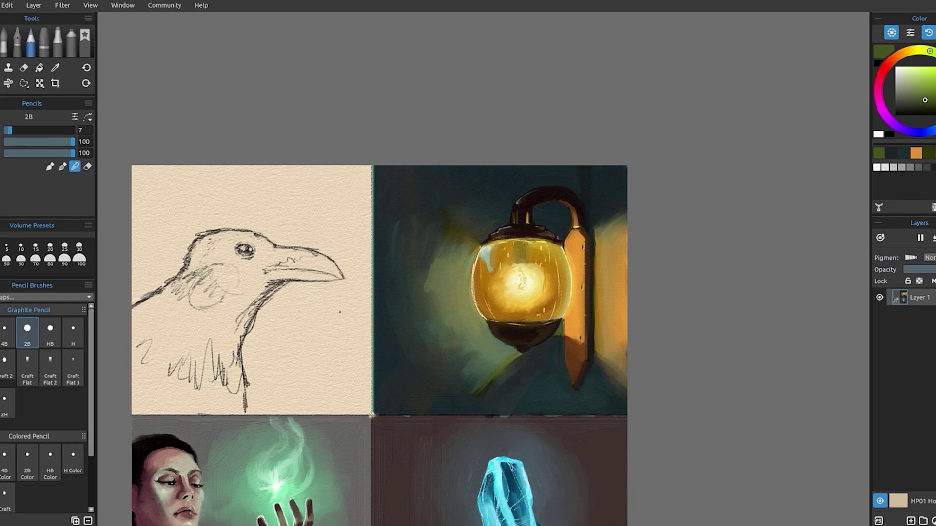
pyautogui.press('b')
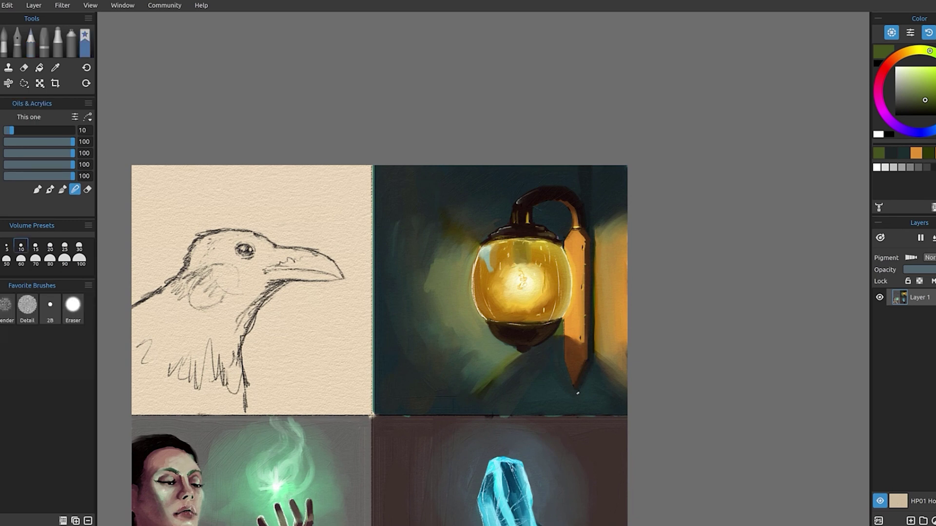
# - Dot glowing orange and yellow sparks in the darkness around the lantern with the size 7 2B pencil, using sampled globe colours
pyautogui.scroll(1, 379, 346)
pyautogui.press('p')
pyautogui.press('i')
pyautogui.click(538, 250)
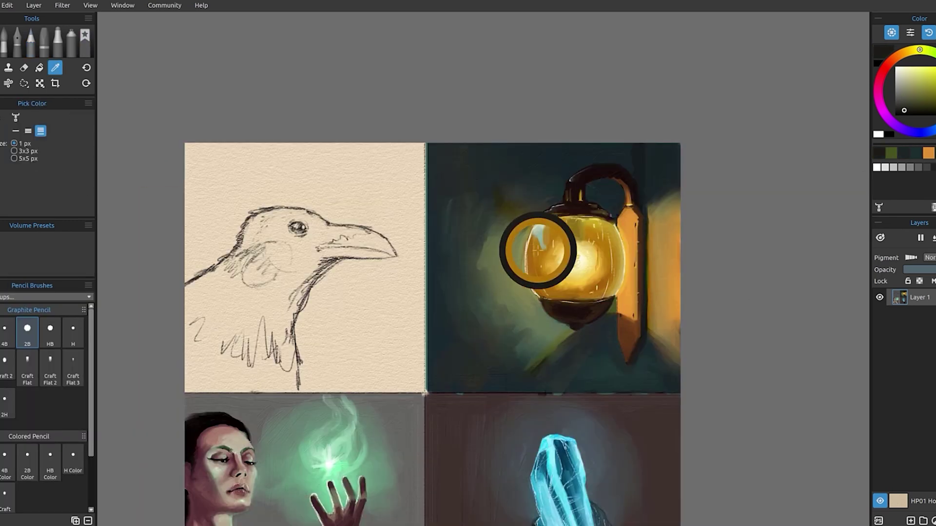
pyautogui.press('p')
pyautogui.scroll(1, 537, 249)
pyautogui.click(934, 67)
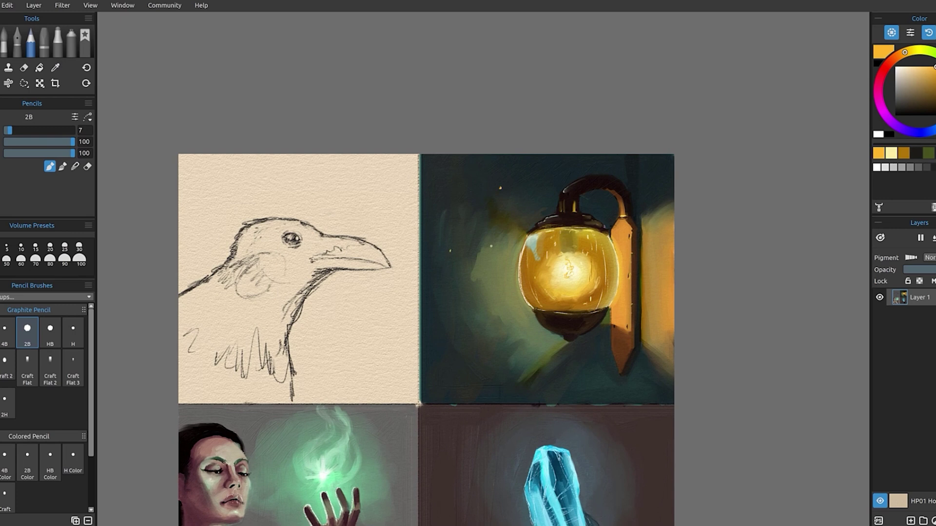
pyautogui.click(644, 183)
pyautogui.moveTo(628, 200); pyautogui.dragTo(628, 213)
pyautogui.keyDown('alt'); pyautogui.click(625, 210); pyautogui.keyUp('alt')
# - Fill the background around the raven sketch with dark navy on a layer beneath, using the size 29 oil brush
pyautogui.moveTo(205, 517)
pyautogui.mouseDown()
pyautogui.moveTo(206, 504)
pyautogui.moveTo(365, 458)
pyautogui.mouseUp()
pyautogui.moveTo(365, 84)
pyautogui.mouseDown()
pyautogui.moveTo(399, 156)
pyautogui.moveTo(342, 166)
pyautogui.moveTo(493, 123)
pyautogui.moveTo(552, 157)
pyautogui.moveTo(562, 193)
pyautogui.mouseUp()
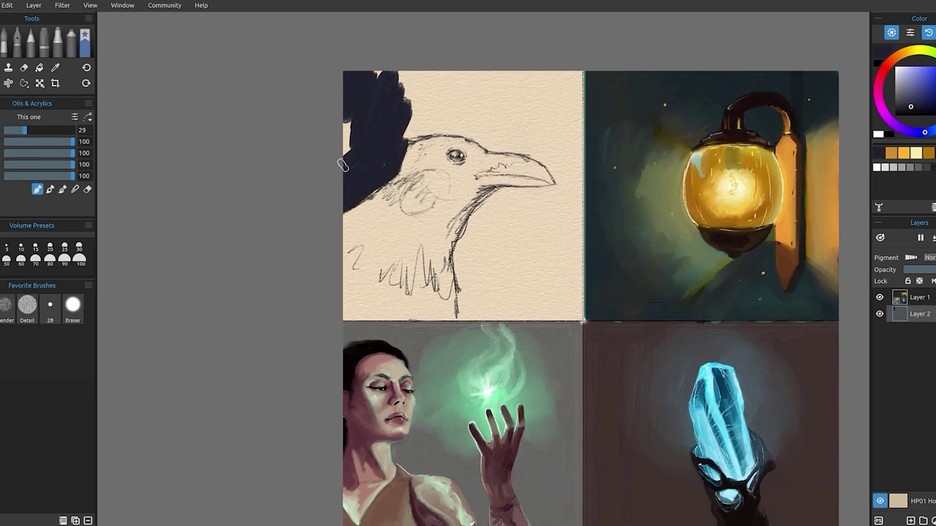
pyautogui.moveTo(473, 226)
pyautogui.mouseDown()
pyautogui.moveTo(535, 194)
pyautogui.moveTo(510, 194)
pyautogui.moveTo(459, 252)
pyautogui.moveTo(463, 319)
pyautogui.moveTo(530, 308)
pyautogui.moveTo(581, 240)
pyautogui.moveTo(582, 157)
pyautogui.moveTo(578, 72)
pyautogui.mouseUp()
pyautogui.moveTo(420, 72)
pyautogui.mouseDown()
pyautogui.moveTo(390, 92)
pyautogui.moveTo(565, 137)
pyautogui.moveTo(468, 112)
pyautogui.moveTo(571, 176)
pyautogui.moveTo(543, 276)
pyautogui.moveTo(507, 254)
pyautogui.moveTo(497, 209)
pyautogui.moveTo(479, 304)
pyautogui.moveTo(502, 193)
pyautogui.moveTo(446, 294)
pyautogui.moveTo(377, 240)
pyautogui.moveTo(419, 152)
pyautogui.moveTo(485, 147)
pyautogui.moveTo(548, 181)
pyautogui.moveTo(434, 153)
pyautogui.moveTo(380, 273)
pyautogui.mouseUp()
# - Fill the raven's body with very pale lavender, blend it, and merge the upper layer down
pyautogui.click(901, 67)
pyautogui.press('n')
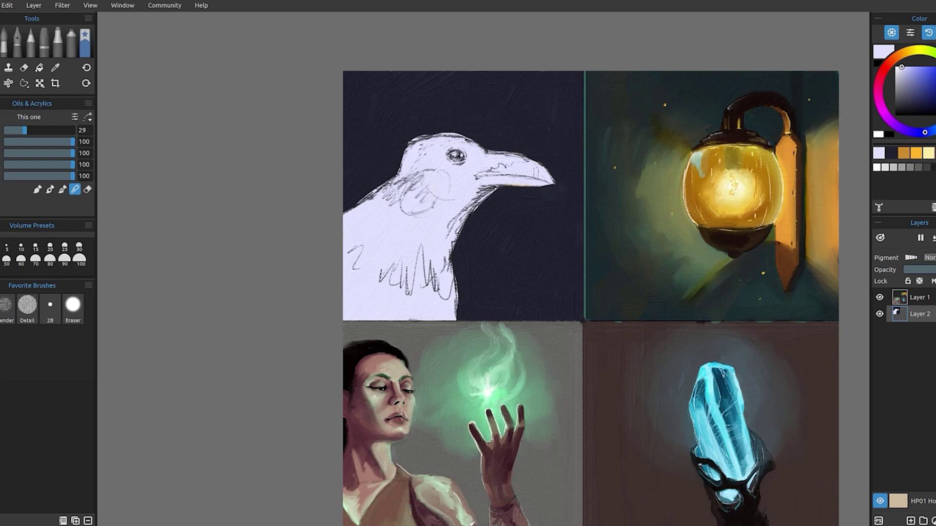
pyautogui.click(916, 297)
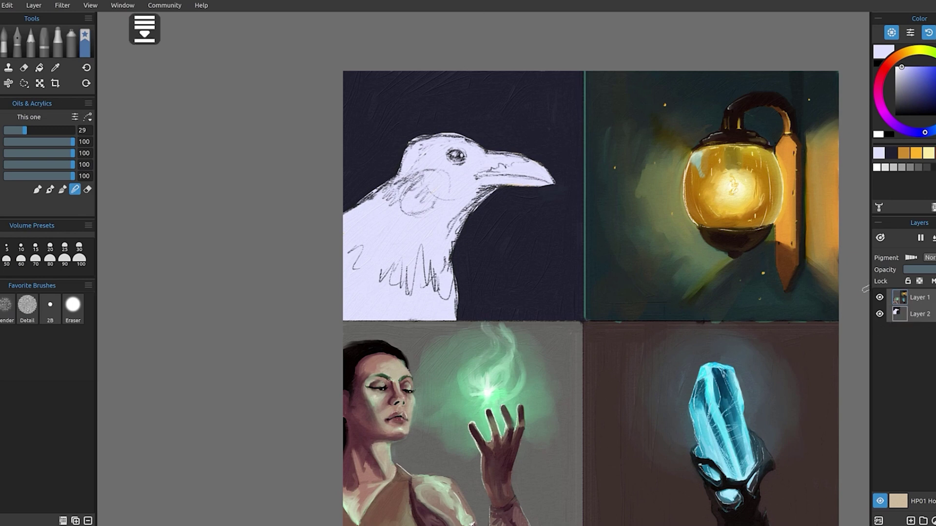
# - Brighten the raven's head, beak and body on a new Screen layer with the size 29 oil brush and blender, and compare the effect
pyautogui.hotkey('ctrl', 'shift', 'n')
pyautogui.moveTo(446, 168)
pyautogui.mouseDown()
pyautogui.moveTo(375, 261)
pyautogui.moveTo(446, 168)
pyautogui.moveTo(516, 173)
pyautogui.moveTo(429, 204)
pyautogui.moveTo(385, 237)
pyautogui.mouseUp()
pyautogui.press('n')
pyautogui.moveTo(403, 199)
pyautogui.mouseDown()
pyautogui.moveTo(445, 146)
pyautogui.moveTo(519, 166)
pyautogui.moveTo(430, 249)
pyautogui.moveTo(436, 272)
pyautogui.moveTo(354, 313)
pyautogui.mouseUp()
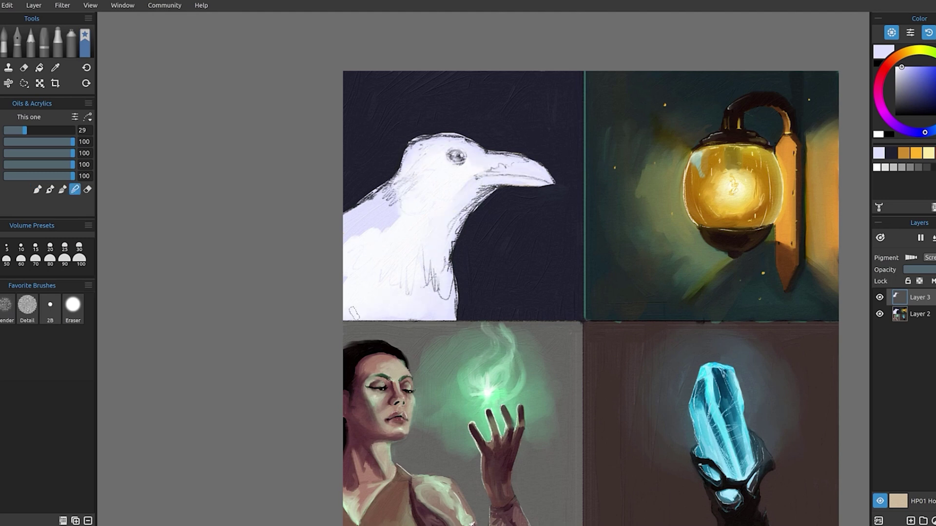
pyautogui.click(879, 297)
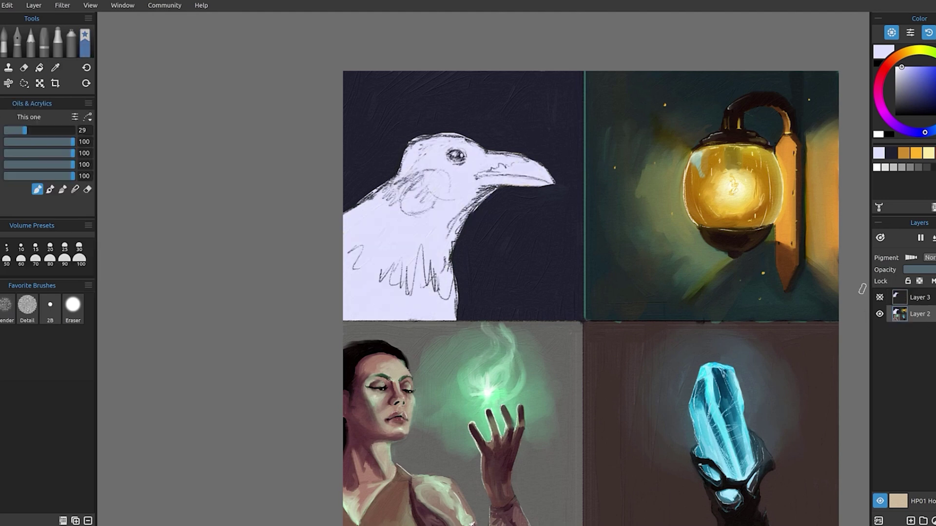
pyautogui.click(879, 298)
# - Paint periwinkle shading along the raven's outline and eye on a Multiply layer and blend it inward
pyautogui.moveTo(347, 211)
pyautogui.mouseDown()
pyautogui.moveTo(400, 156)
pyautogui.moveTo(487, 141)
pyautogui.moveTo(555, 186)
pyautogui.moveTo(456, 316)
pyautogui.mouseUp()
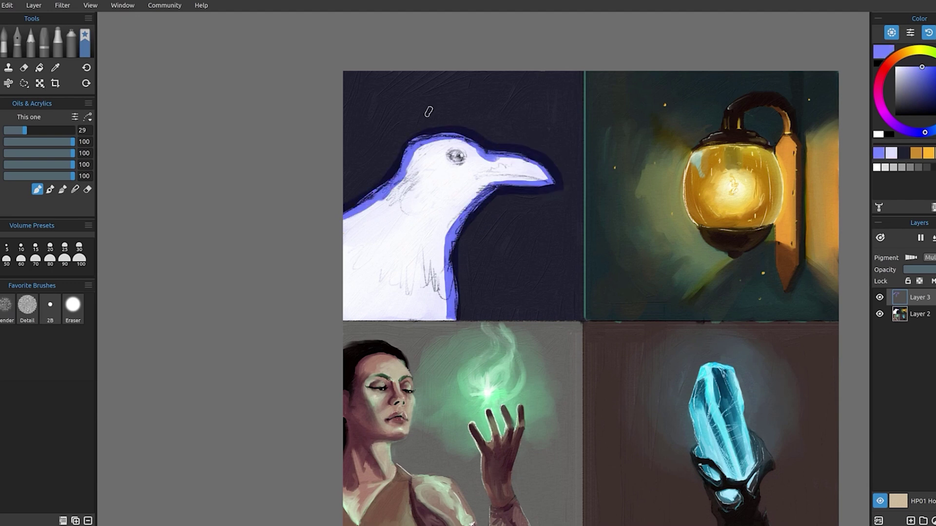
pyautogui.moveTo(452, 154); pyautogui.dragTo(462, 157)
pyautogui.press('n')
pyautogui.moveTo(403, 150)
pyautogui.mouseDown()
pyautogui.moveTo(341, 199)
pyautogui.moveTo(396, 145)
pyautogui.moveTo(476, 130)
pyautogui.moveTo(539, 150)
pyautogui.moveTo(563, 185)
pyautogui.moveTo(532, 194)
pyautogui.moveTo(545, 195)
pyautogui.moveTo(469, 287)
pyautogui.moveTo(506, 208)
pyautogui.moveTo(477, 190)
pyautogui.moveTo(446, 213)
pyautogui.moveTo(423, 273)
pyautogui.moveTo(444, 302)
pyautogui.moveTo(423, 150)
pyautogui.moveTo(419, 174)
pyautogui.moveTo(352, 222)
pyautogui.moveTo(359, 254)
pyautogui.mouseUp()
pyautogui.moveTo(500, 159)
pyautogui.mouseDown()
pyautogui.moveTo(473, 149)
pyautogui.moveTo(543, 176)
pyautogui.moveTo(504, 172)
pyautogui.moveTo(531, 172)
pyautogui.moveTo(504, 161)
pyautogui.moveTo(491, 175)
pyautogui.moveTo(519, 176)
pyautogui.mouseUp()
# - Refine the shading around the raven's eye, throat and chest with the size 15 blender and merge the Multiply layer down
pyautogui.press('[')
pyautogui.press('[')
pyautogui.press('[')
pyautogui.moveTo(450, 148)
pyautogui.mouseDown()
pyautogui.moveTo(472, 154)
pyautogui.moveTo(448, 165)
pyautogui.moveTo(436, 155)
pyautogui.moveTo(411, 161)
pyautogui.moveTo(405, 177)
pyautogui.mouseUp()
pyautogui.moveTo(492, 180)
pyautogui.mouseDown()
pyautogui.moveTo(469, 190)
pyautogui.moveTo(440, 241)
pyautogui.mouseUp()
pyautogui.moveTo(417, 300)
pyautogui.mouseDown()
pyautogui.moveTo(361, 263)
pyautogui.moveTo(437, 317)
pyautogui.mouseUp()
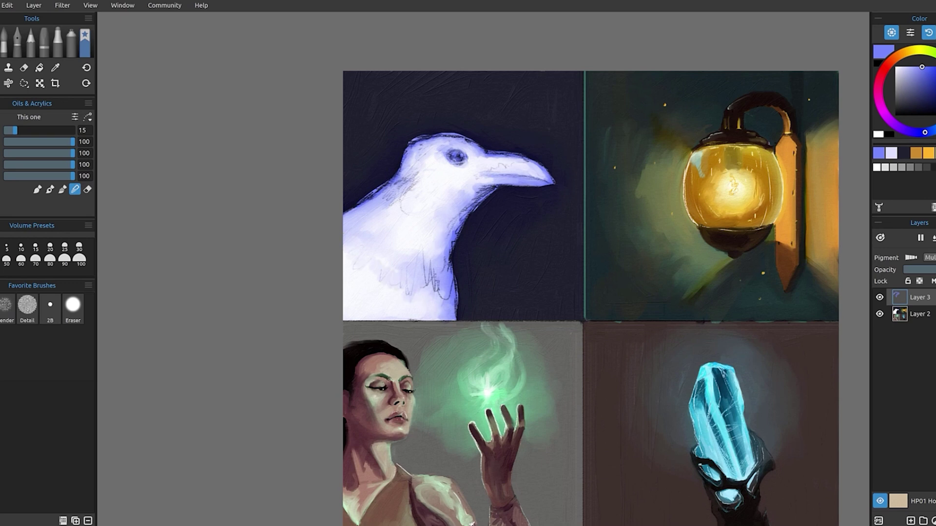
pyautogui.moveTo(417, 193); pyautogui.dragTo(400, 215)
pyautogui.hotkey('ctrl', 'e')
# - Smooth the remaining sketch lines on the raven's chest, back, head and beak with the oil blender at sizes 15 and 10
pyautogui.moveTo(452, 241)
pyautogui.mouseDown()
pyautogui.moveTo(438, 296)
pyautogui.moveTo(454, 319)
pyautogui.mouseUp()
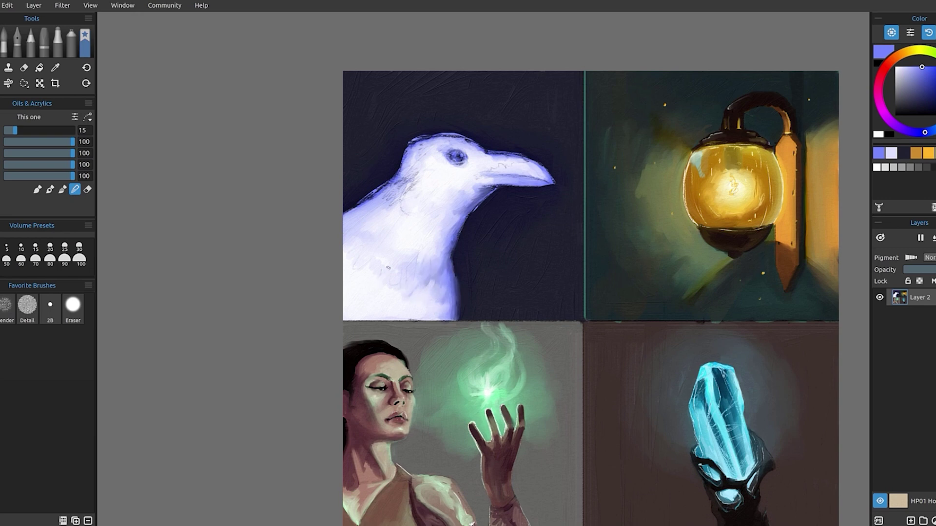
pyautogui.moveTo(364, 224)
pyautogui.mouseDown()
pyautogui.moveTo(405, 158)
pyautogui.moveTo(390, 183)
pyautogui.moveTo(345, 213)
pyautogui.mouseUp()
pyautogui.moveTo(403, 190)
pyautogui.mouseDown()
pyautogui.moveTo(419, 134)
pyautogui.moveTo(407, 141)
pyautogui.moveTo(536, 151)
pyautogui.moveTo(515, 150)
pyautogui.moveTo(530, 165)
pyautogui.moveTo(500, 161)
pyautogui.moveTo(471, 145)
pyautogui.mouseUp()
pyautogui.moveTo(491, 182); pyautogui.dragTo(536, 169)
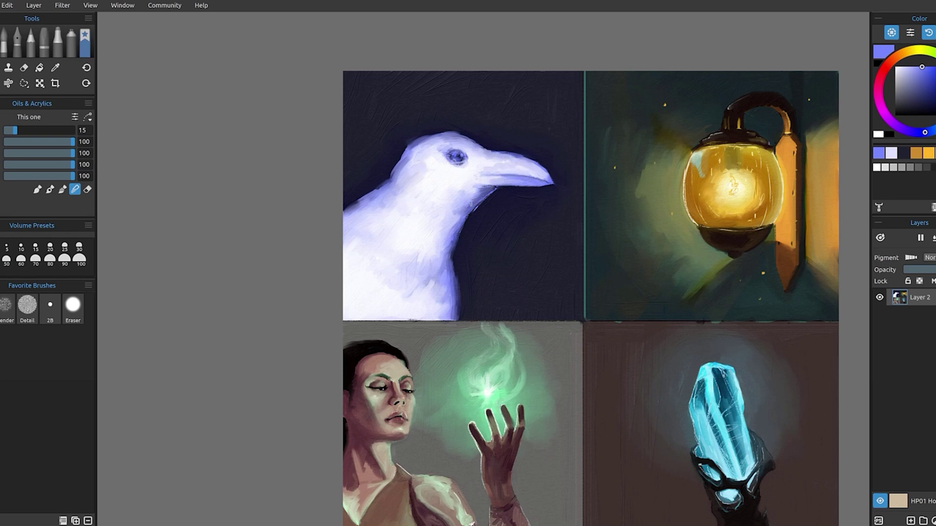
pyautogui.press('[')
pyautogui.press('[')
pyautogui.press('[')
pyautogui.press('[')
pyautogui.press('[')
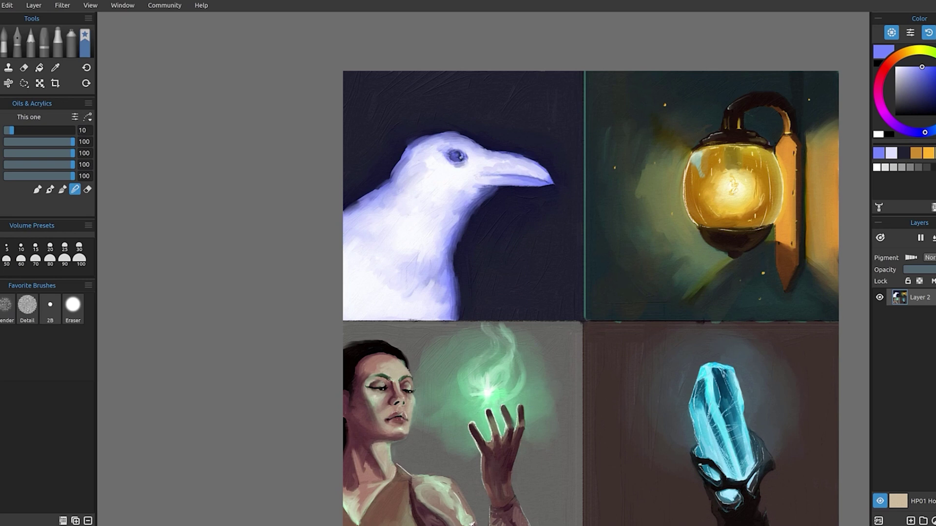
# - Define the raven's eye in dark navy and white with the size 7 2B pencil and soften it with the size 10 blender
pyautogui.click(50, 304)
pyautogui.keyDown('alt'); pyautogui.click(468, 163); pyautogui.keyUp('alt')
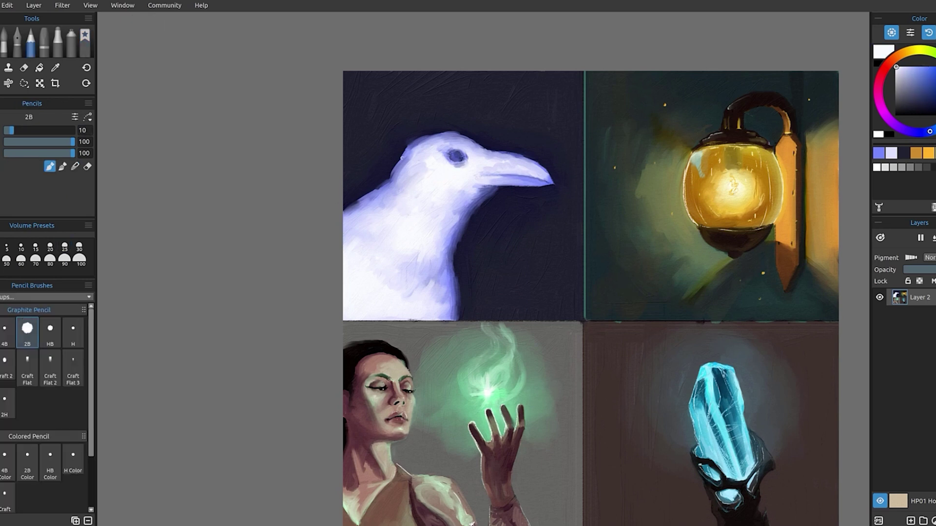
pyautogui.press('[')
pyautogui.press('[')
pyautogui.press('[')
pyautogui.keyDown('alt'); pyautogui.click(455, 156); pyautogui.keyUp('alt')
pyautogui.moveTo(449, 153); pyautogui.dragTo(461, 161)
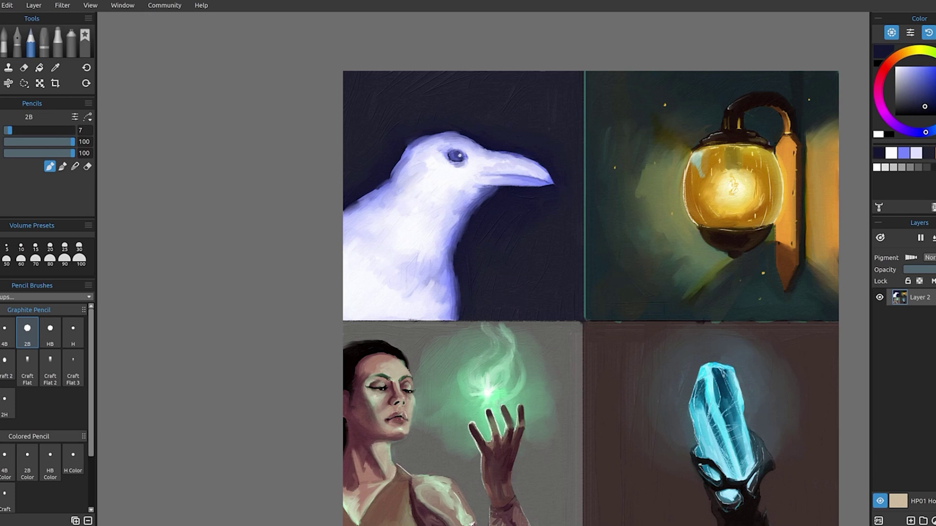
pyautogui.press('b')
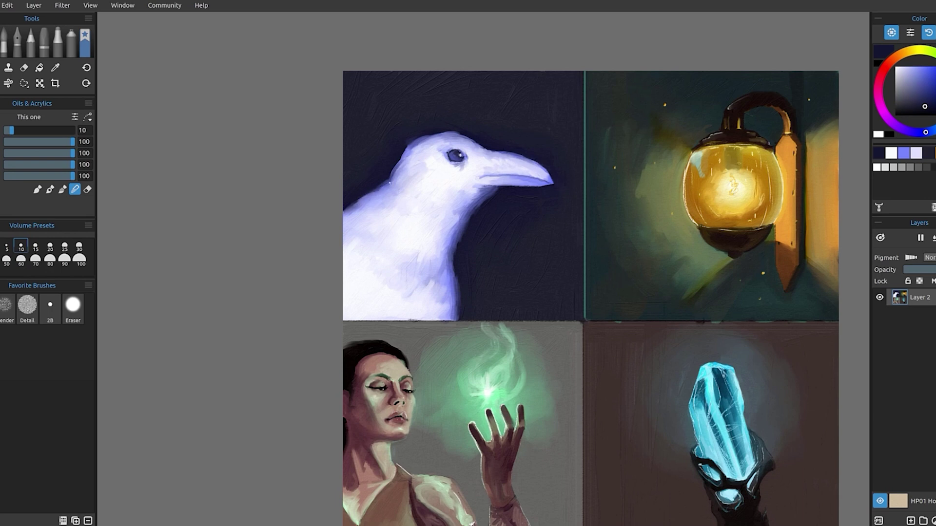
# - Paint magenta shading along the raven's head, throat and back edges on a new Multiply layer
pyautogui.click(911, 521)
pyautogui.click(37, 190)
pyautogui.moveTo(898, 126); pyautogui.dragTo(877, 92)
pyautogui.click(934, 74)
pyautogui.press(']')
pyautogui.moveTo(420, 137)
pyautogui.mouseDown()
pyautogui.moveTo(347, 210)
pyautogui.moveTo(553, 184)
pyautogui.moveTo(457, 316)
pyautogui.mouseUp()
pyautogui.moveTo(354, 210); pyautogui.dragTo(345, 216)
# - Blend the magenta shading softly into the raven's body and the dark background with the oil blender
pyautogui.click(75, 189)
pyautogui.moveTo(411, 135)
pyautogui.mouseDown()
pyautogui.moveTo(350, 182)
pyautogui.moveTo(350, 124)
pyautogui.mouseUp()
pyautogui.moveTo(420, 120)
pyautogui.mouseDown()
pyautogui.moveTo(475, 122)
pyautogui.moveTo(541, 146)
pyautogui.moveTo(526, 138)
pyautogui.moveTo(529, 79)
pyautogui.moveTo(531, 202)
pyautogui.moveTo(485, 255)
pyautogui.mouseUp()
pyautogui.moveTo(510, 299)
pyautogui.mouseDown()
pyautogui.moveTo(481, 203)
pyautogui.moveTo(455, 234)
pyautogui.moveTo(436, 277)
pyautogui.moveTo(443, 311)
pyautogui.moveTo(434, 309)
pyautogui.moveTo(408, 169)
pyautogui.moveTo(454, 239)
pyautogui.moveTo(466, 188)
pyautogui.moveTo(508, 154)
pyautogui.moveTo(509, 176)
pyautogui.moveTo(484, 187)
pyautogui.moveTo(493, 190)
pyautogui.moveTo(485, 166)
pyautogui.moveTo(502, 174)
pyautogui.moveTo(493, 182)
pyautogui.moveTo(429, 145)
pyautogui.moveTo(443, 137)
pyautogui.moveTo(345, 227)
pyautogui.moveTo(347, 247)
pyautogui.moveTo(374, 254)
pyautogui.moveTo(369, 225)
pyautogui.moveTo(409, 174)
pyautogui.moveTo(488, 148)
pyautogui.moveTo(538, 162)
pyautogui.moveTo(540, 174)
pyautogui.moveTo(487, 175)
pyautogui.moveTo(508, 176)
pyautogui.moveTo(477, 147)
pyautogui.moveTo(456, 154)
pyautogui.moveTo(462, 161)
pyautogui.moveTo(436, 153)
pyautogui.moveTo(359, 108)
pyautogui.moveTo(360, 218)
pyautogui.moveTo(432, 290)
pyautogui.moveTo(502, 158)
pyautogui.moveTo(486, 176)
pyautogui.moveTo(366, 180)
pyautogui.moveTo(448, 145)
pyautogui.moveTo(396, 181)
pyautogui.moveTo(419, 149)
pyautogui.moveTo(449, 133)
pyautogui.moveTo(374, 200)
pyautogui.mouseUp()
pyautogui.press('e')
pyautogui.press('e')
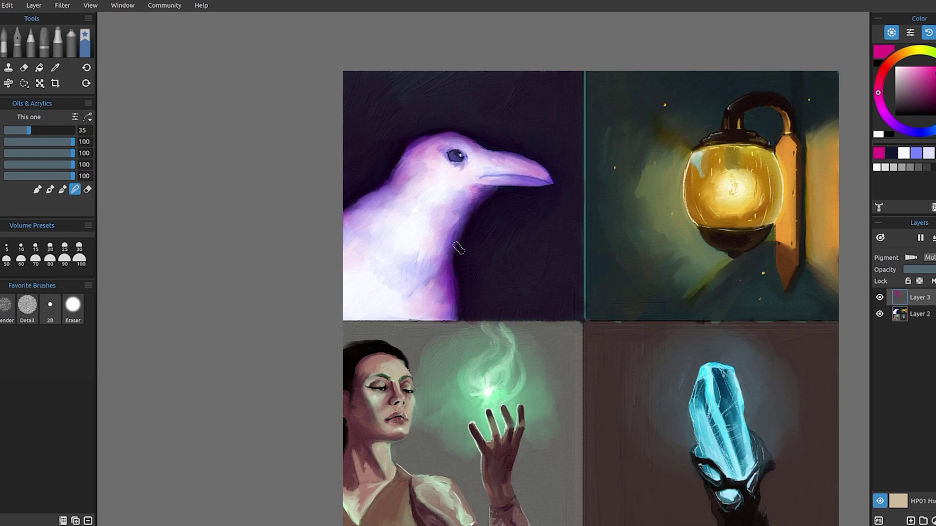
# - Refine the magenta shading around the raven's beak, head and neck with the size 15 oil brush and blender
pyautogui.scroll(-2, 456, 246)
pyautogui.press('[')
pyautogui.press('[')
pyautogui.press('[')
pyautogui.press('[')
pyautogui.press('e')
pyautogui.moveTo(466, 111)
pyautogui.mouseDown()
pyautogui.moveTo(525, 128)
pyautogui.moveTo(469, 144)
pyautogui.moveTo(456, 101)
pyautogui.moveTo(530, 133)
pyautogui.moveTo(472, 141)
pyautogui.moveTo(460, 129)
pyautogui.moveTo(528, 139)
pyautogui.mouseUp()
pyautogui.press('e')
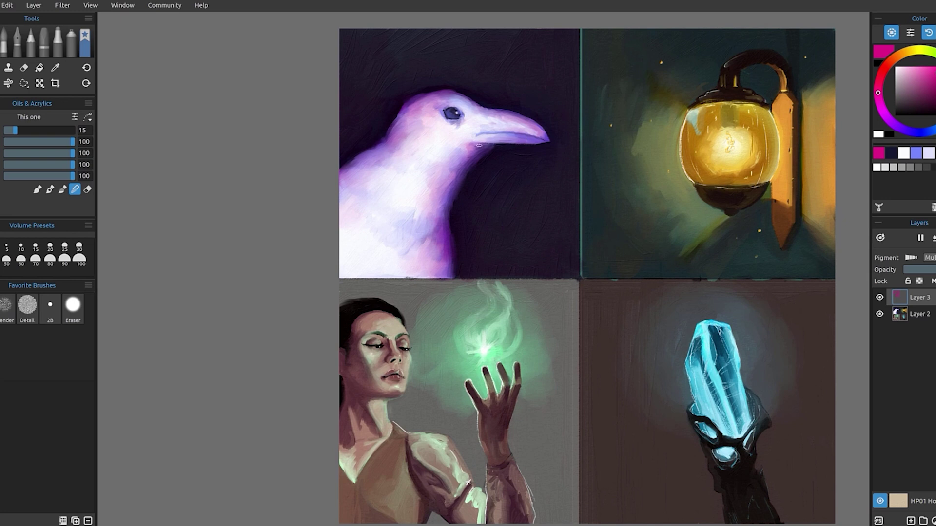
pyautogui.press('e')
pyautogui.moveTo(432, 129); pyautogui.dragTo(415, 144)
pyautogui.press('e')
# - Merge the Multiply layer down and dot small pale lilac particles around the raven with the size 5 2B pencil
pyautogui.click(51, 307)
pyautogui.keyDown('alt'); pyautogui.click(468, 207); pyautogui.keyUp('alt')
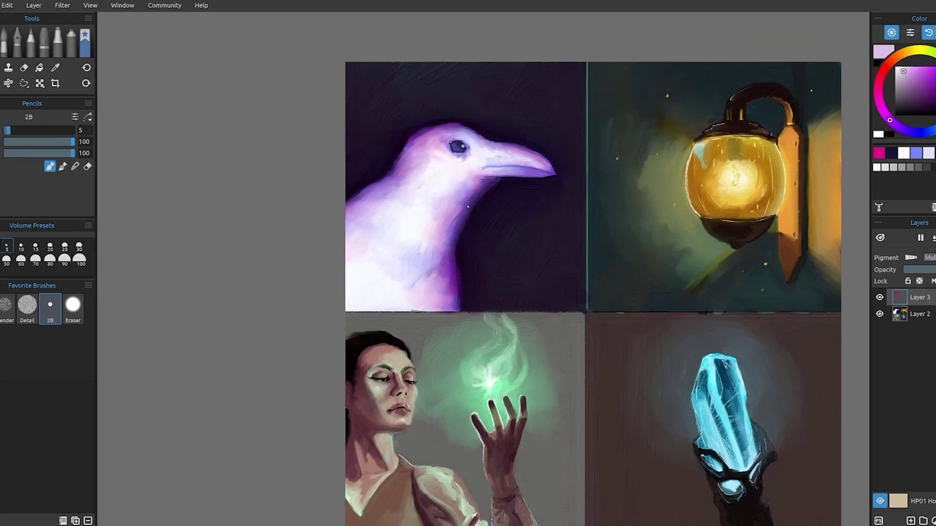
pyautogui.hotkey('ctrl', 'e')
pyautogui.keyDown('alt'); pyautogui.click(445, 222); pyautogui.keyUp('alt')
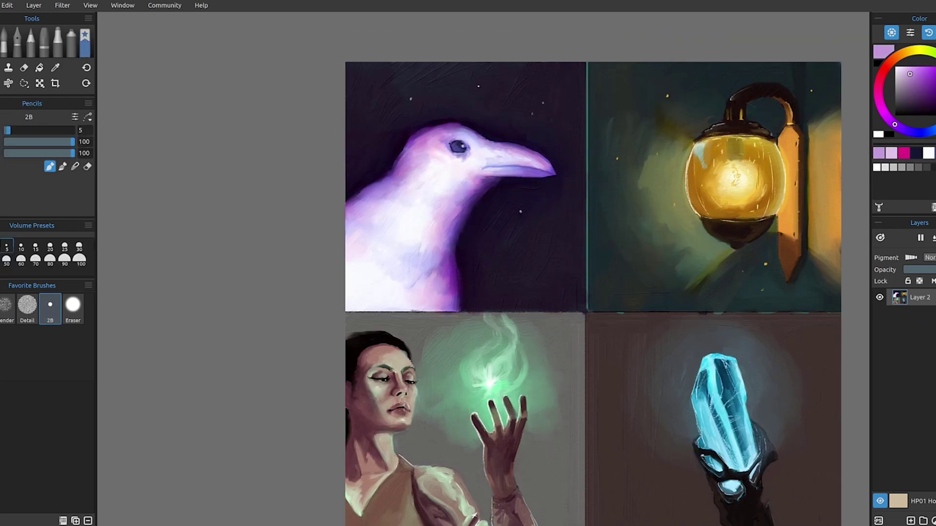
pyautogui.keyDown('alt'); pyautogui.click(456, 148); pyautogui.keyUp('alt')
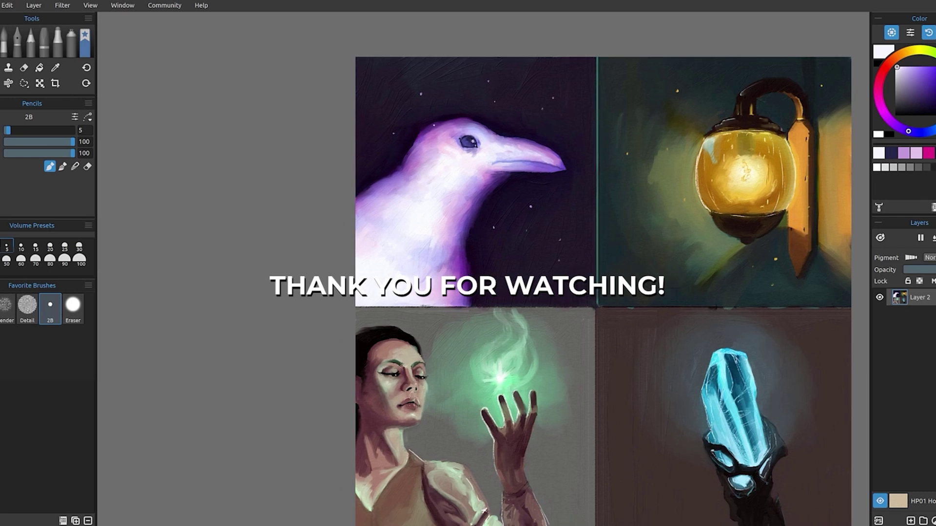
pyautogui.press('s')
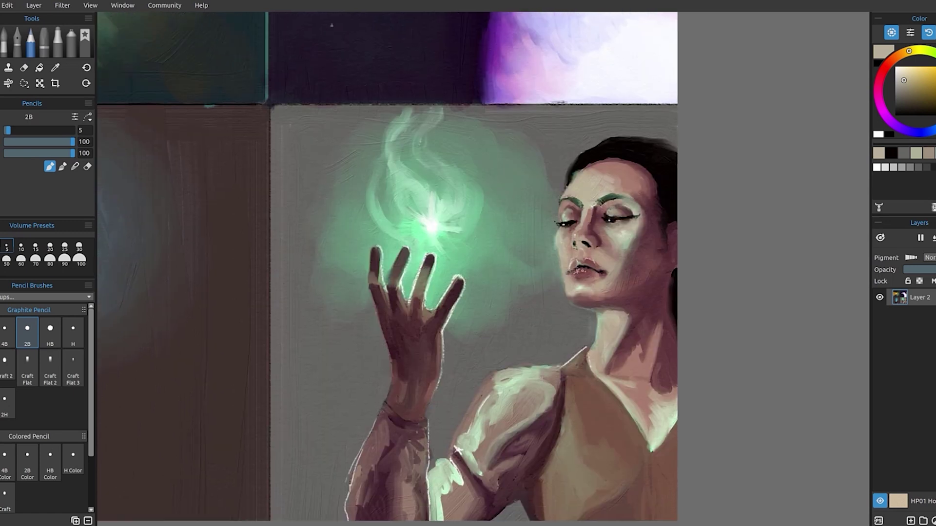
# - Paint dark maroon shading around the woman's eyes, nose, cheek and jaw on a Multiply layer with the size 10 oil brush
pyautogui.moveTo(396, 214); pyautogui.dragTo(344, 231)
pyautogui.press(']')
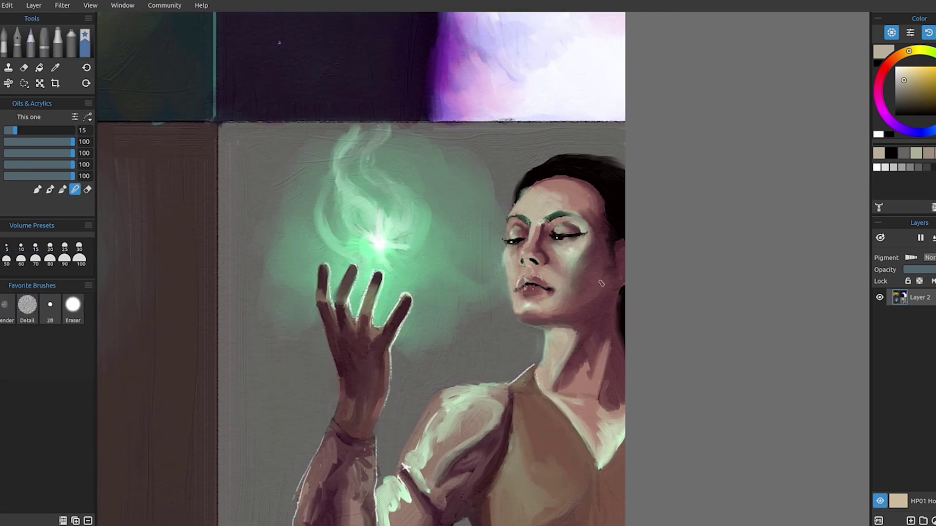
pyautogui.press('[')
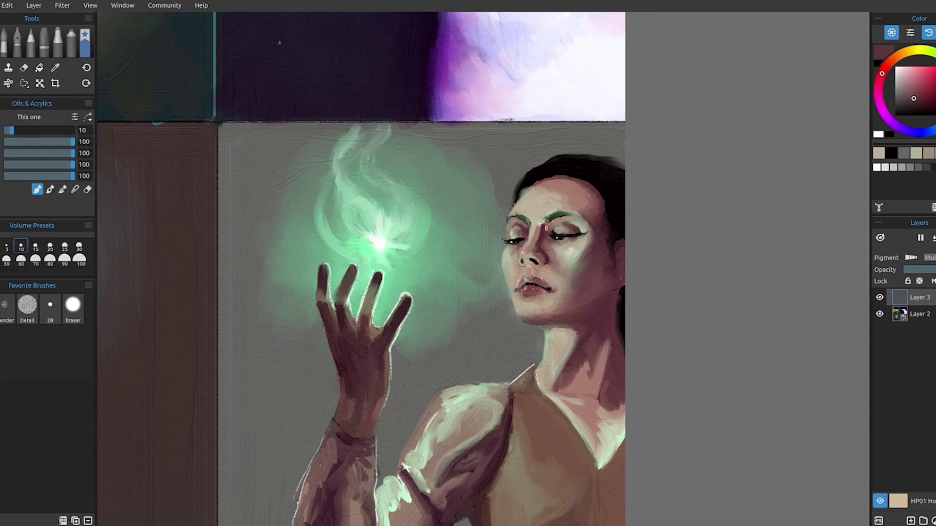
pyautogui.moveTo(544, 232); pyautogui.dragTo(580, 226)
pyautogui.moveTo(507, 228)
pyautogui.mouseDown()
pyautogui.moveTo(529, 233)
pyautogui.moveTo(548, 266)
pyautogui.mouseUp()
pyautogui.moveTo(599, 197); pyautogui.dragTo(587, 217)
pyautogui.moveTo(595, 227); pyautogui.dragTo(574, 295)
pyautogui.moveTo(573, 314); pyautogui.dragTo(609, 293)
pyautogui.moveTo(611, 270); pyautogui.dragTo(609, 299)
# - Blend the maroon facial shading into the skin with the oil blender at sizes 15 and 10
pyautogui.click(75, 190)
pyautogui.press(']')
pyautogui.moveTo(601, 195)
pyautogui.mouseDown()
pyautogui.moveTo(588, 221)
pyautogui.moveTo(598, 249)
pyautogui.moveTo(576, 294)
pyautogui.moveTo(568, 257)
pyautogui.moveTo(570, 309)
pyautogui.moveTo(554, 319)
pyautogui.moveTo(613, 262)
pyautogui.moveTo(585, 256)
pyautogui.moveTo(601, 254)
pyautogui.moveTo(577, 280)
pyautogui.moveTo(600, 297)
pyautogui.moveTo(614, 276)
pyautogui.moveTo(609, 299)
pyautogui.moveTo(580, 324)
pyautogui.mouseUp()
pyautogui.moveTo(573, 269); pyautogui.dragTo(573, 305)
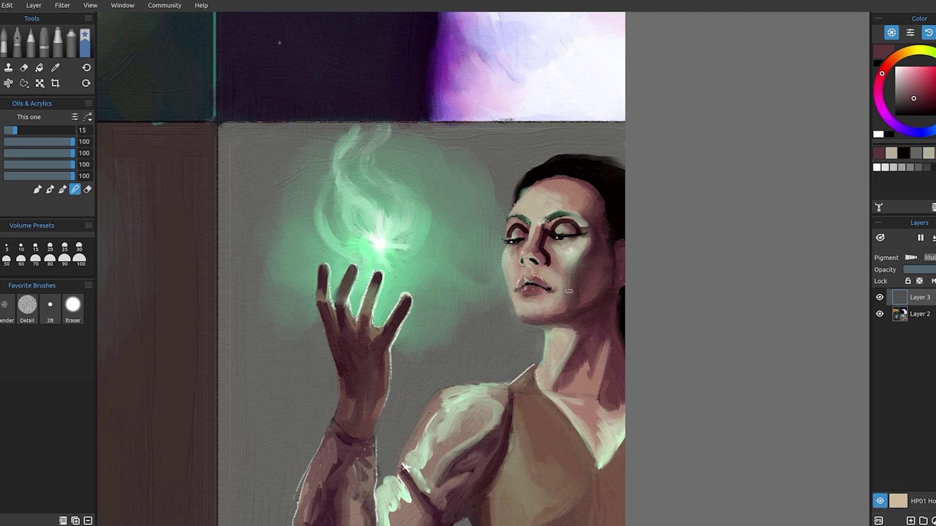
pyautogui.press('[')
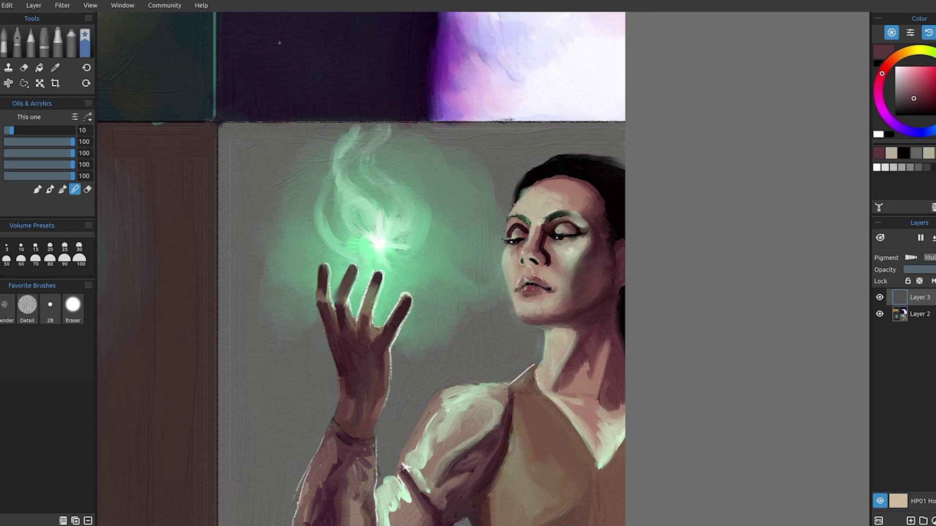
pyautogui.moveTo(550, 239); pyautogui.dragTo(563, 245)
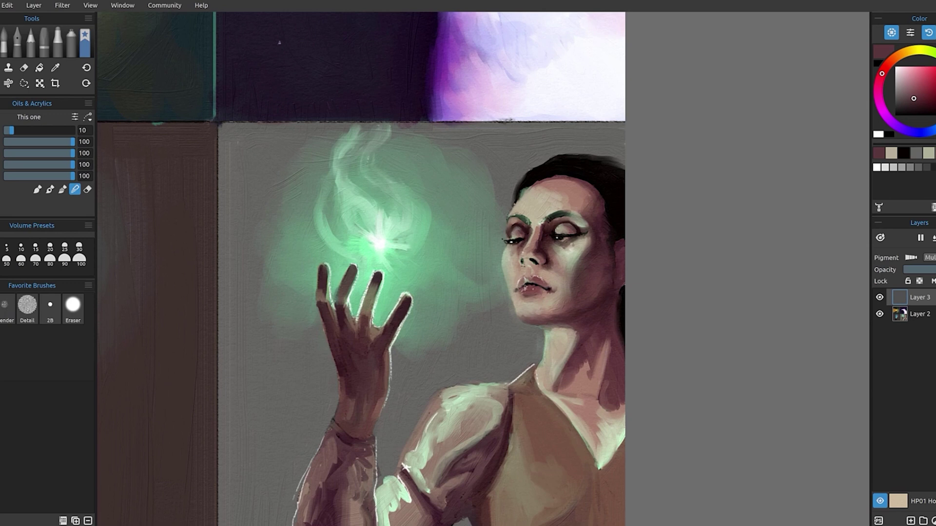
# - Darken both of the woman's eyebrows with maroon strokes, soften them and merge the Multiply layer down
pyautogui.moveTo(545, 219); pyautogui.dragTo(567, 214)
pyautogui.moveTo(517, 220); pyautogui.dragTo(534, 213)
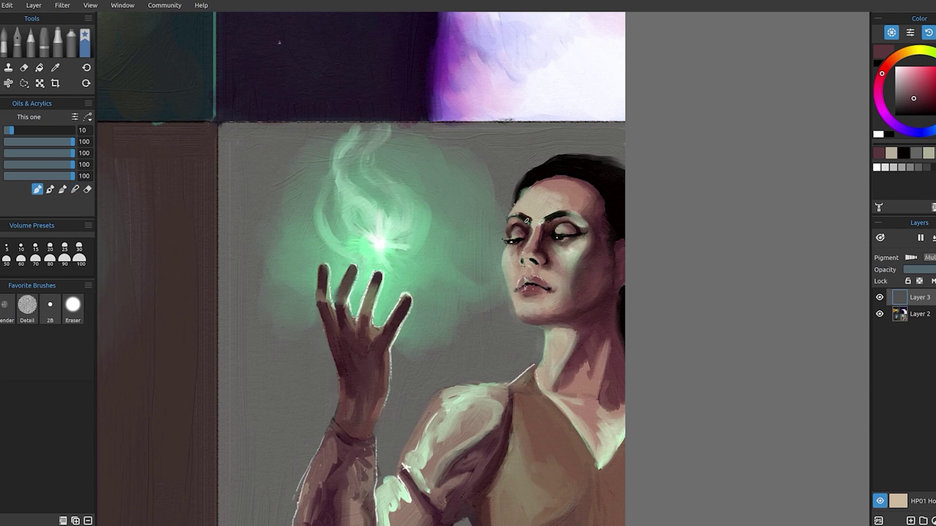
pyautogui.press('b')
pyautogui.press('n')
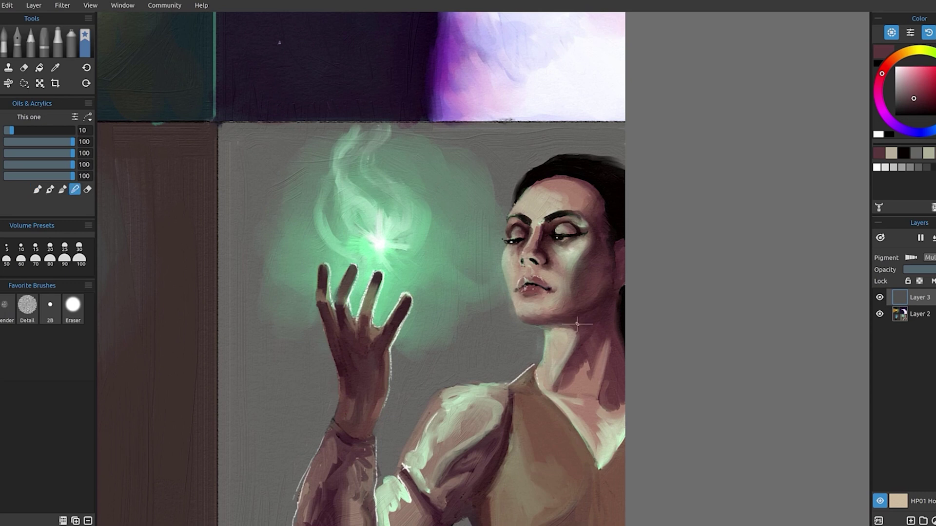
pyautogui.hotkey('ctrl', 'e')
# - Smooth the woman's eyelids and nose bridge with the oil blender at size 7
pyautogui.press('n')
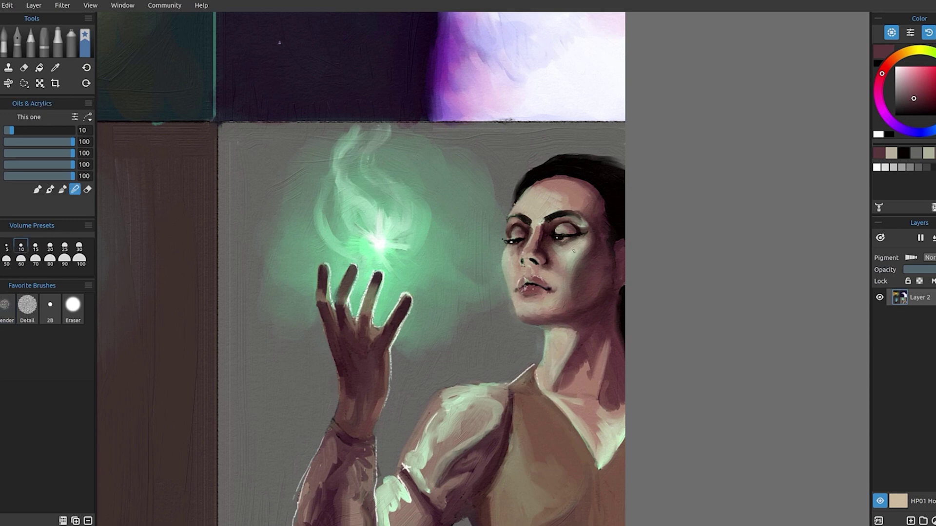
pyautogui.click(85, 130)
pyautogui.write('7')
pyautogui.press('Return')
pyautogui.moveTo(528, 231); pyautogui.dragTo(527, 243)
pyautogui.moveTo(582, 230); pyautogui.dragTo(571, 224)
# - Define the woman's brow hairs and eyelashes in skin and black tones with the size 5 2B pencil
pyautogui.press('p')
pyautogui.keyDown('alt'); pyautogui.click(539, 214); pyautogui.keyUp('alt')
pyautogui.moveTo(545, 215); pyautogui.dragTo(549, 221)
pyautogui.keyDown('alt'); pyautogui.click(573, 214); pyautogui.keyUp('alt')
pyautogui.keyDown('alt'); pyautogui.click(561, 237); pyautogui.keyUp('alt')
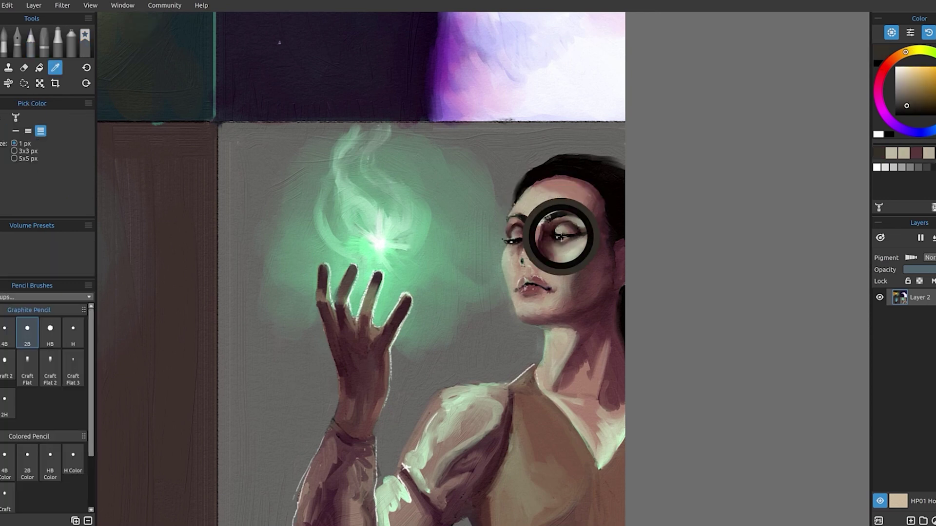
pyautogui.keyDown('alt'); pyautogui.click(586, 216); pyautogui.keyUp('alt')
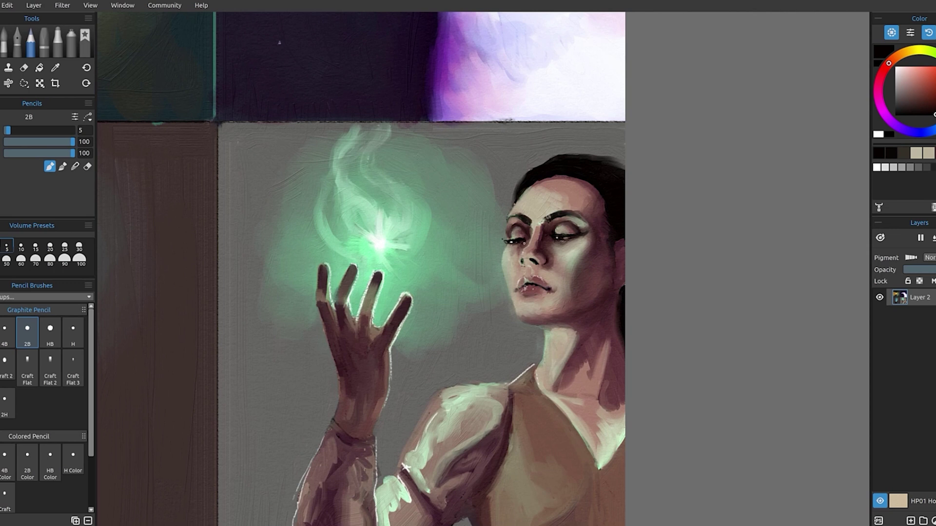
pyautogui.keyDown('alt'); pyautogui.click(556, 247); pyautogui.keyUp('alt')
# - Dot white highlights on both of the woman's cheeks under the eyes
pyautogui.click(877, 134)
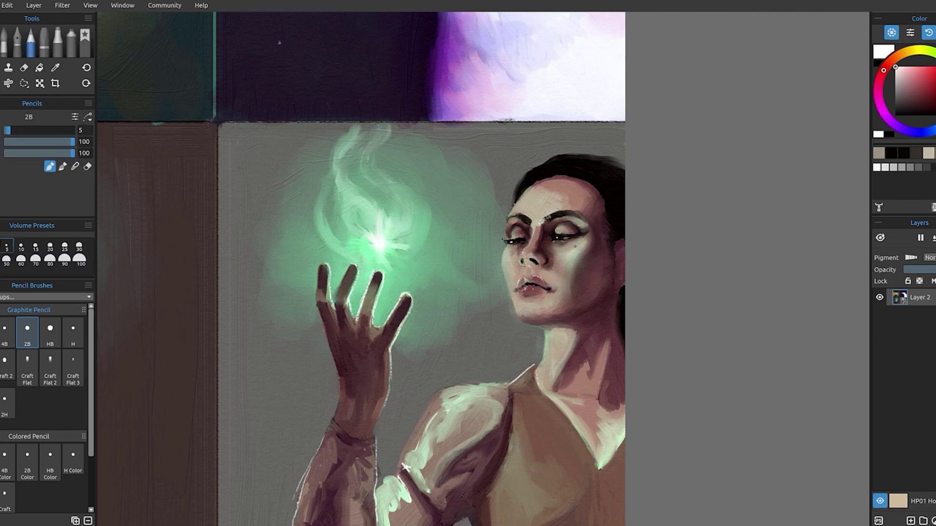
pyautogui.click(509, 253)
pyautogui.click(573, 247)
# - Draw the dark line between the woman's lips and soften the surrounding skin with the blender
pyautogui.keyDown('alt'); pyautogui.click(548, 265); pyautogui.keyUp('alt')
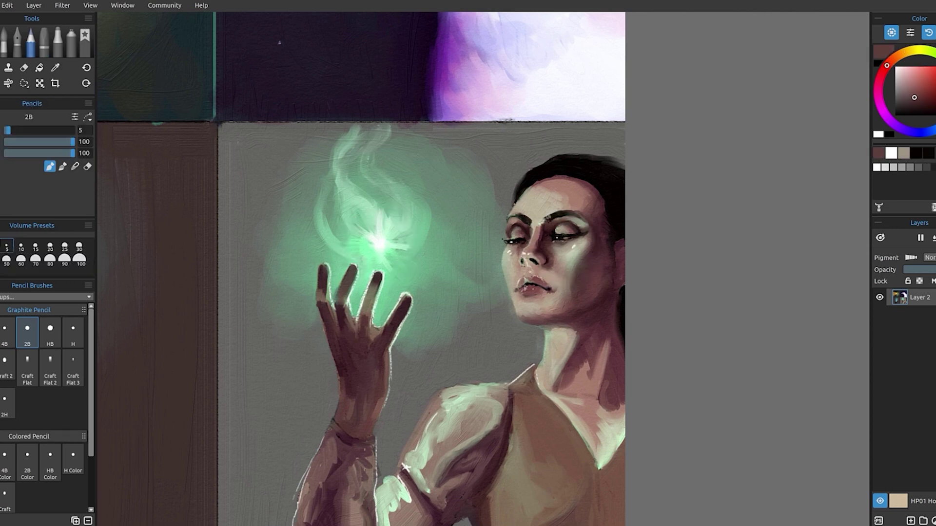
pyautogui.press('b')
pyautogui.press(']')
pyautogui.press(']')
pyautogui.keyDown('alt'); pyautogui.click(523, 273); pyautogui.keyUp('alt')
pyautogui.keyDown('alt'); pyautogui.click(595, 231); pyautogui.keyUp('alt')
pyautogui.moveTo(520, 284); pyautogui.dragTo(539, 286)
pyautogui.press('n')
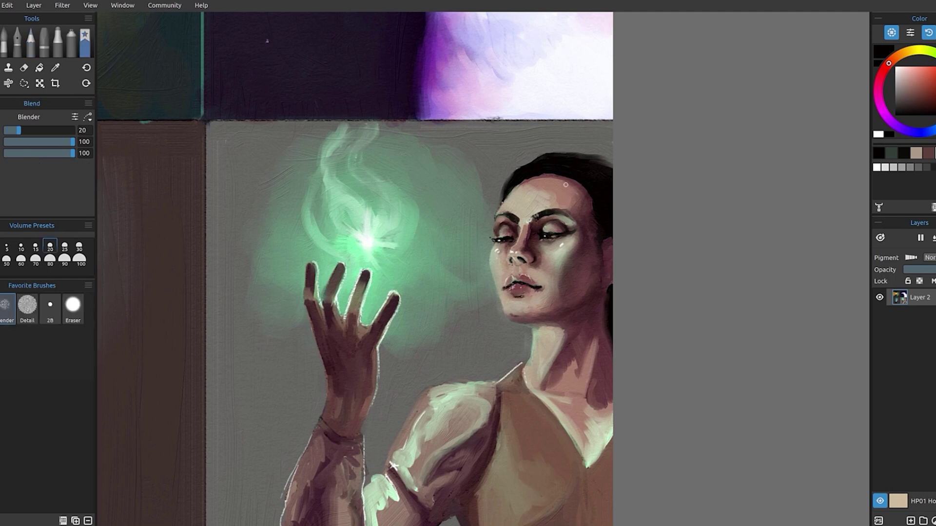
# - Tint the woman's lips dark red on a new Multiply layer with the size 10 oil brush and blend the colour
pyautogui.press('p')
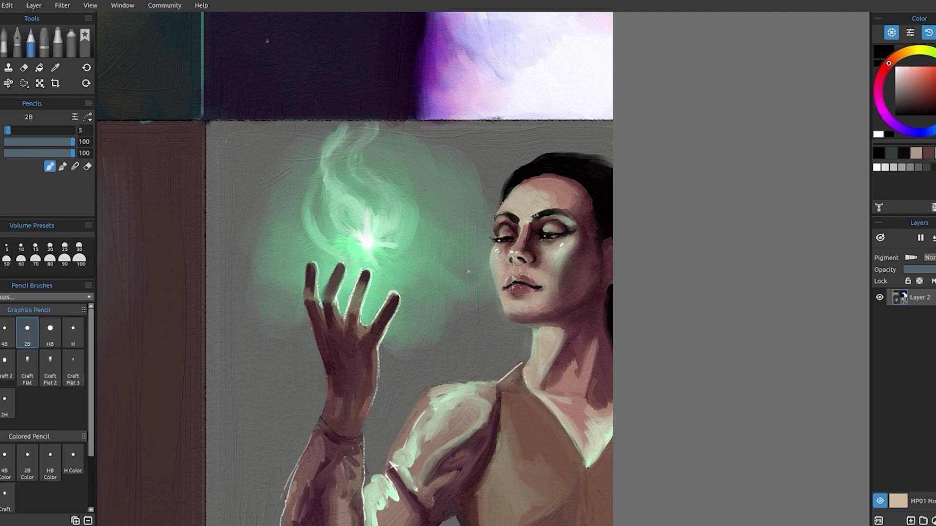
pyautogui.keyDown('alt'); pyautogui.click(366, 244); pyautogui.keyUp('alt')
pyautogui.click(924, 91)
pyautogui.hotkey('ctrl', 'shift', 'n')
pyautogui.click(929, 257)
pyautogui.click(929, 283)
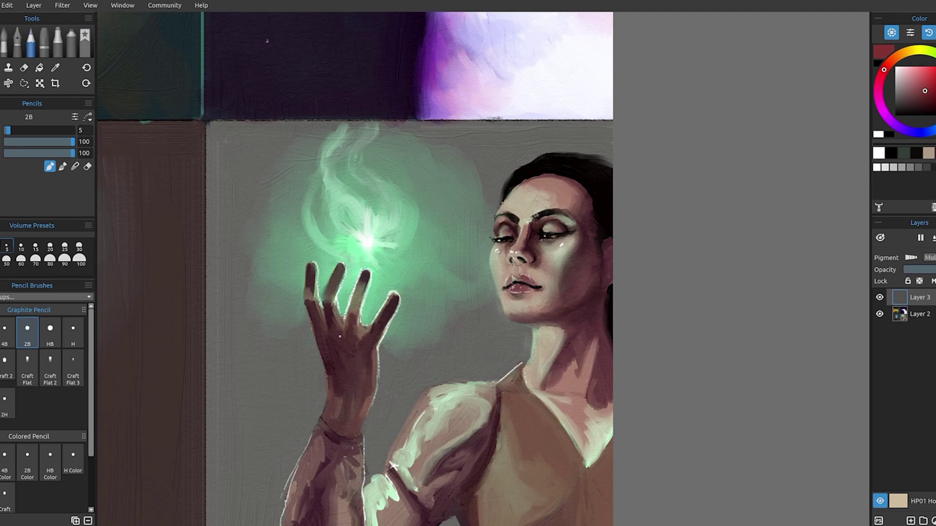
pyautogui.click(85, 43)
pyautogui.click(1, 308)
pyautogui.write('10')
pyautogui.press('Return')
pyautogui.click(37, 189)
pyautogui.moveTo(511, 288)
pyautogui.mouseDown()
pyautogui.moveTo(514, 281)
pyautogui.moveTo(535, 289)
pyautogui.mouseUp()
pyautogui.press('b')
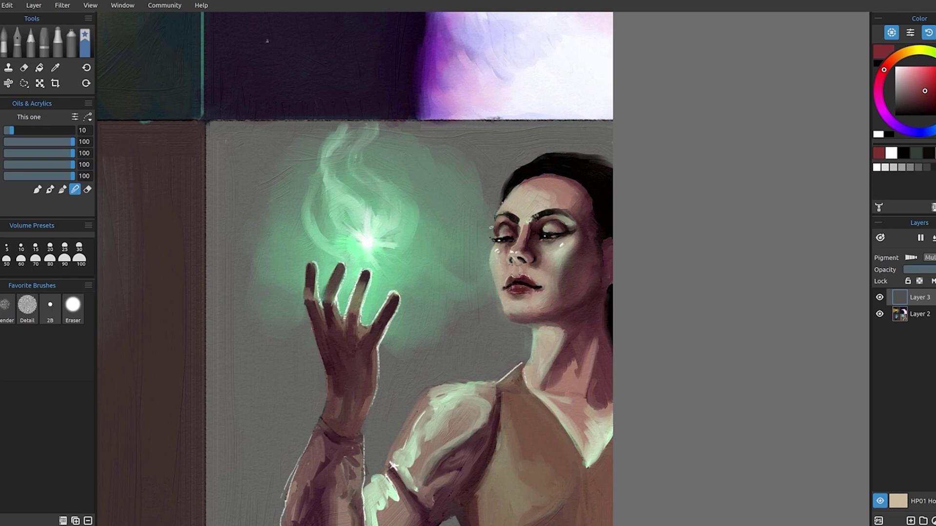
# - Merge the lip layer down and smooth the woman's jaw and neck with the size 15 oil blender
pyautogui.moveTo(491, 227); pyautogui.dragTo(471, 195)
pyautogui.write('15')
pyautogui.hotkey('ctrl', 'e')
pyautogui.moveTo(558, 308)
pyautogui.mouseDown()
pyautogui.moveTo(538, 352)
pyautogui.moveTo(547, 349)
pyautogui.mouseUp()
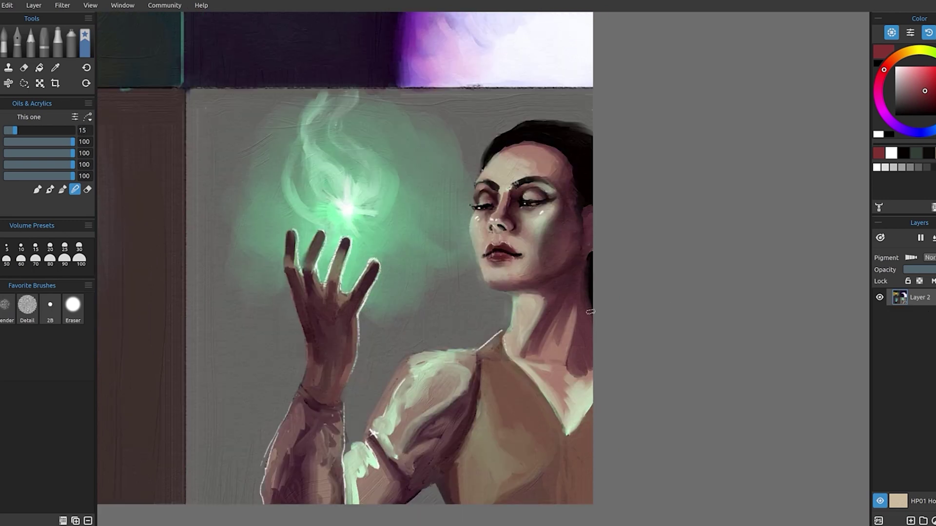
pyautogui.click(6, 306)
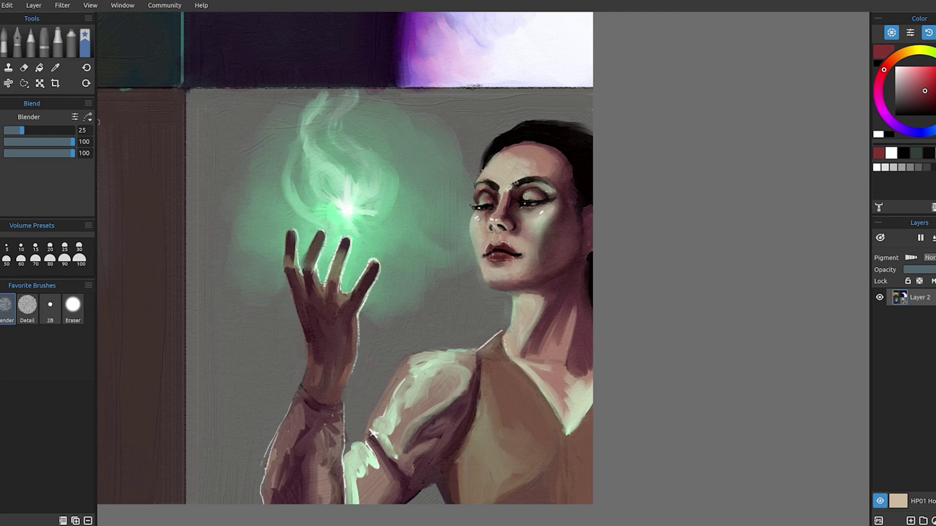
# - Add white highlights to the woman's chin and eyelids and dark accents to the eyes with the size 5 2B pencil
pyautogui.click(31, 43)
pyautogui.keyDown('alt'); pyautogui.click(348, 211); pyautogui.keyUp('alt')
pyautogui.moveTo(504, 273); pyautogui.dragTo(483, 277)
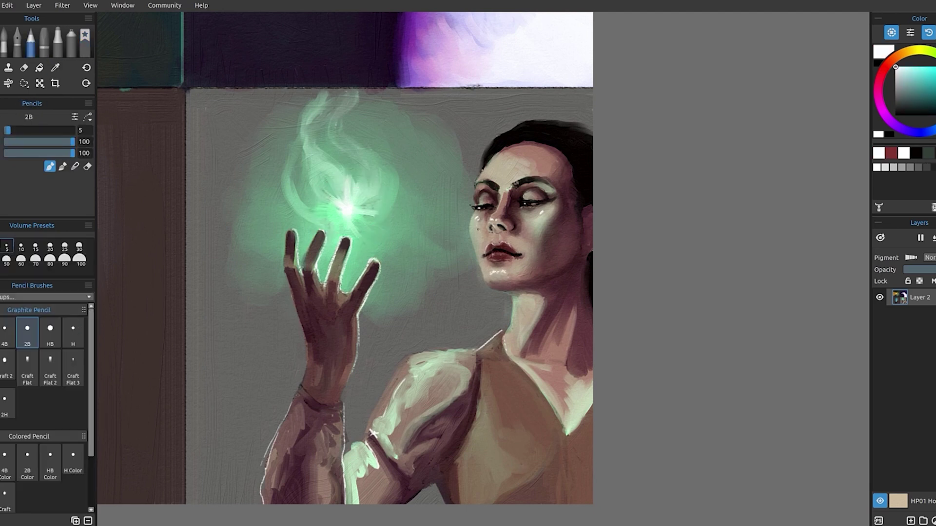
pyautogui.keyDown('alt'); pyautogui.click(497, 199); pyautogui.keyUp('alt')
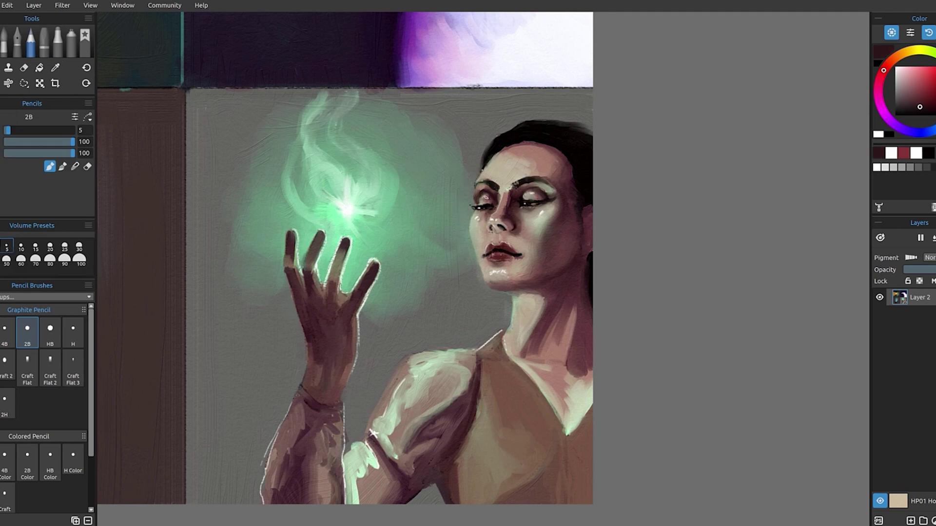
pyautogui.keyDown('alt'); pyautogui.click(537, 195); pyautogui.keyUp('alt')
pyautogui.moveTo(532, 199); pyautogui.dragTo(540, 200)
# - Blend the highlights and shadows across the woman's nose, cheeks and forehead with the size 10 oil blender
pyautogui.press('b')
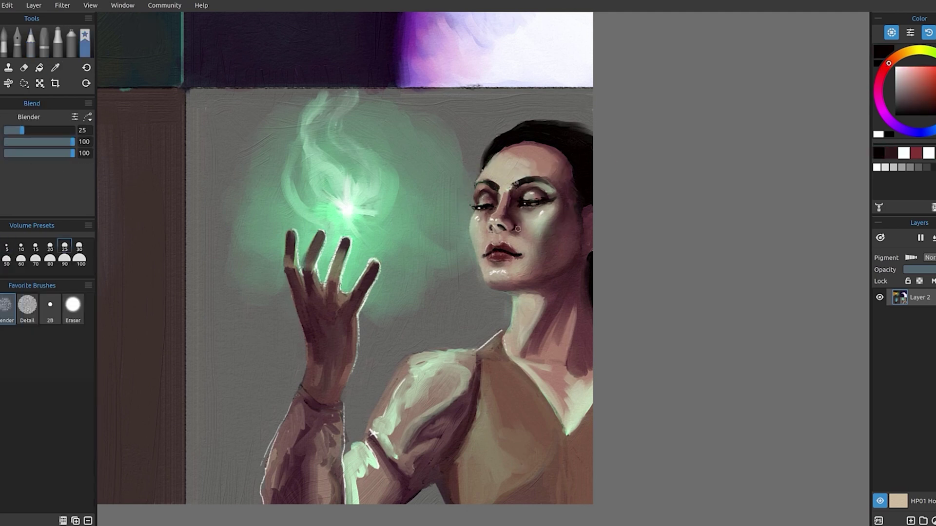
pyautogui.press('b')
pyautogui.moveTo(487, 215)
pyautogui.mouseDown()
pyautogui.moveTo(484, 222)
pyautogui.moveTo(525, 216)
pyautogui.mouseUp()
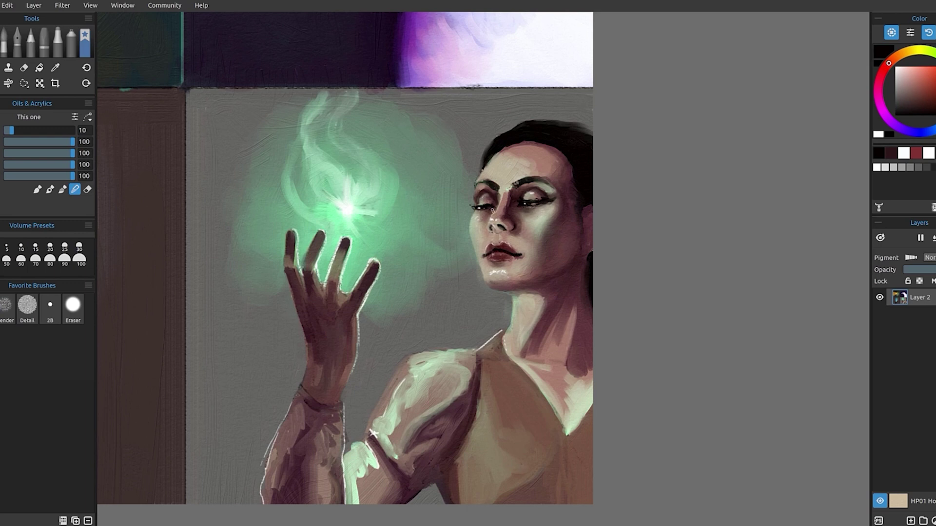
pyautogui.moveTo(479, 194)
pyautogui.mouseDown()
pyautogui.moveTo(493, 189)
pyautogui.moveTo(484, 166)
pyautogui.moveTo(502, 149)
pyautogui.moveTo(516, 162)
pyautogui.mouseUp()
# - Add a white highlight between the woman's eyebrows with the 2B pencil and blend it into the nose bridge
pyautogui.click(50, 307)
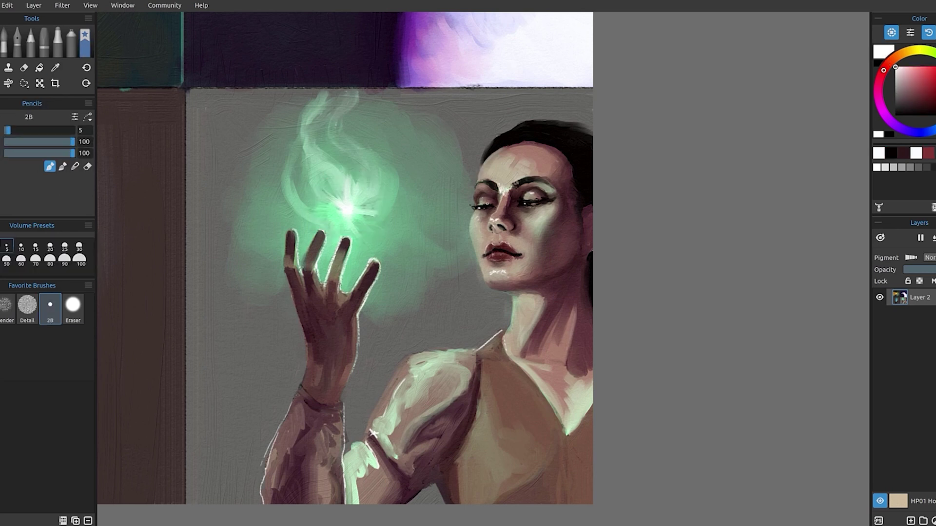
pyautogui.moveTo(510, 181); pyautogui.dragTo(501, 189)
pyautogui.keyDown('alt'); pyautogui.click(497, 238); pyautogui.keyUp('alt')
pyautogui.press('b')
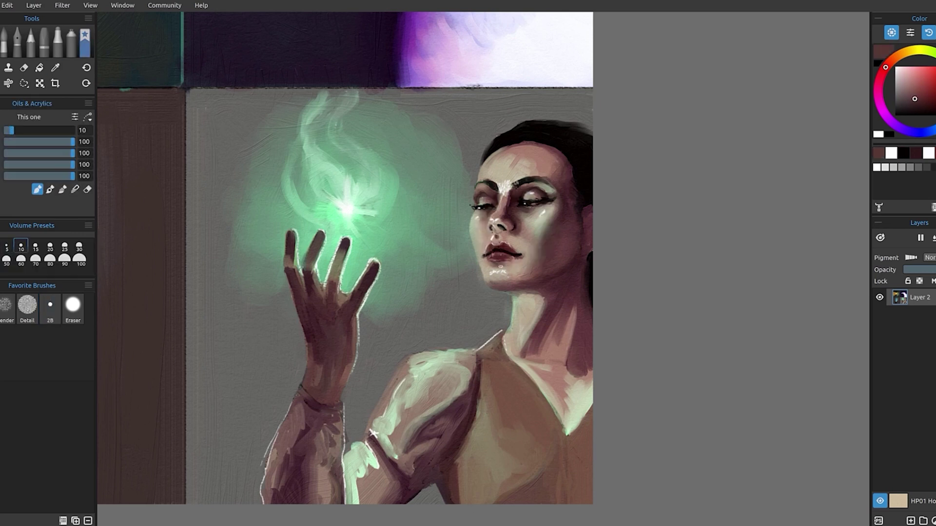
pyautogui.press('s')
pyautogui.moveTo(509, 180); pyautogui.dragTo(504, 192)
# - Draw light grey strands through the woman's black hair with the size 5 2B pencil
pyautogui.click(50, 309)
pyautogui.keyDown('alt'); pyautogui.click(514, 160); pyautogui.keyUp('alt')
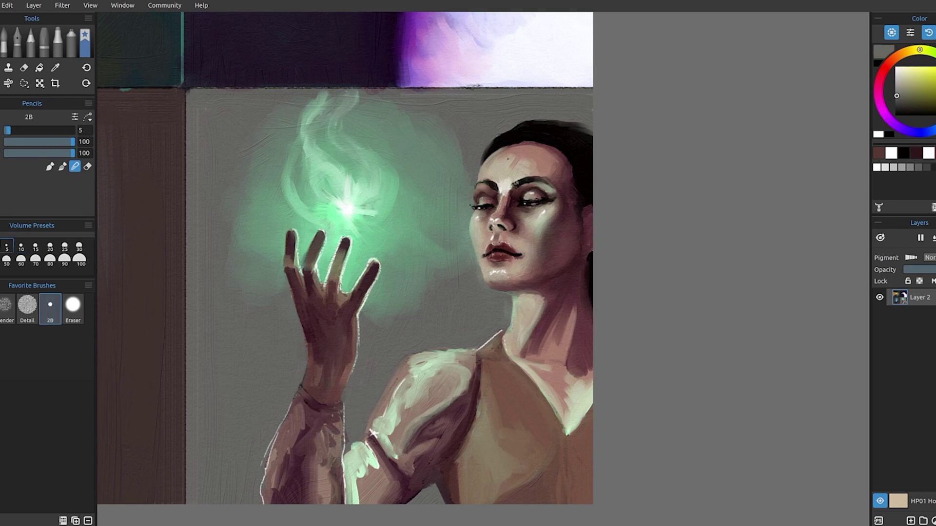
pyautogui.moveTo(564, 127); pyautogui.dragTo(546, 142)
pyautogui.moveTo(569, 128); pyautogui.dragTo(552, 146)
pyautogui.keyDown('alt'); pyautogui.click(491, 146); pyautogui.keyUp('alt')
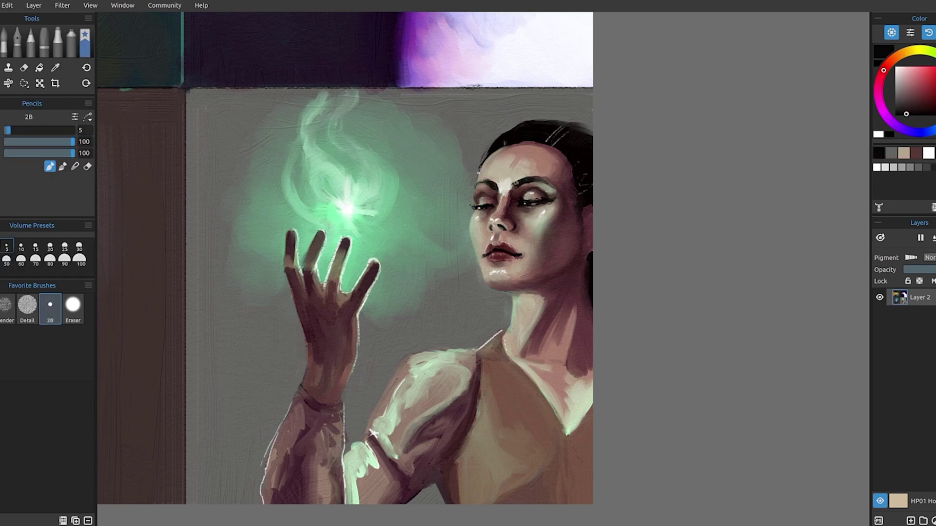
pyautogui.keyDown('alt'); pyautogui.click(562, 198); pyautogui.keyUp('alt')
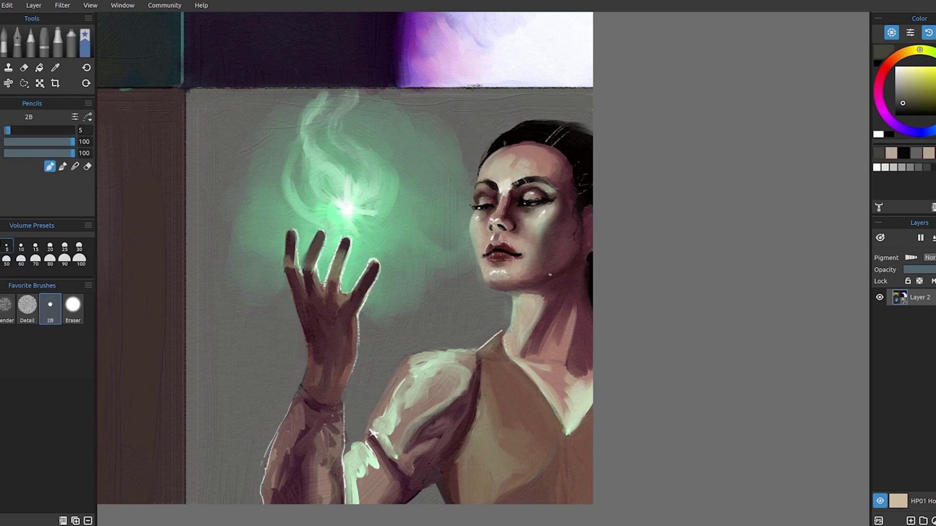
# - Add pale mint-green highlights to the woman's lips
pyautogui.keyDown('alt'); pyautogui.click(357, 212); pyautogui.keyUp('alt')
pyautogui.moveTo(506, 239); pyautogui.dragTo(493, 246)
pyautogui.moveTo(479, 250); pyautogui.dragTo(479, 255)
# - Blend the light strands and hairline into the woman's black hair with the size 10 oil blender
pyautogui.keyDown('alt'); pyautogui.click(502, 234); pyautogui.keyUp('alt')
pyautogui.press('s')
pyautogui.keyDown('alt'); pyautogui.click(548, 152); pyautogui.keyUp('alt')
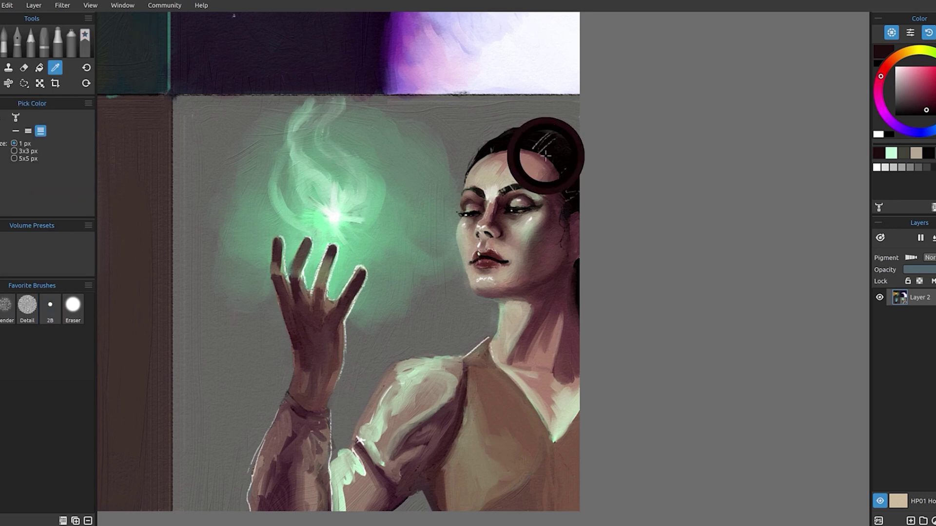
pyautogui.press('b')
pyautogui.press('s')
pyautogui.moveTo(507, 149)
pyautogui.mouseDown()
pyautogui.moveTo(555, 167)
pyautogui.moveTo(559, 183)
pyautogui.mouseUp()
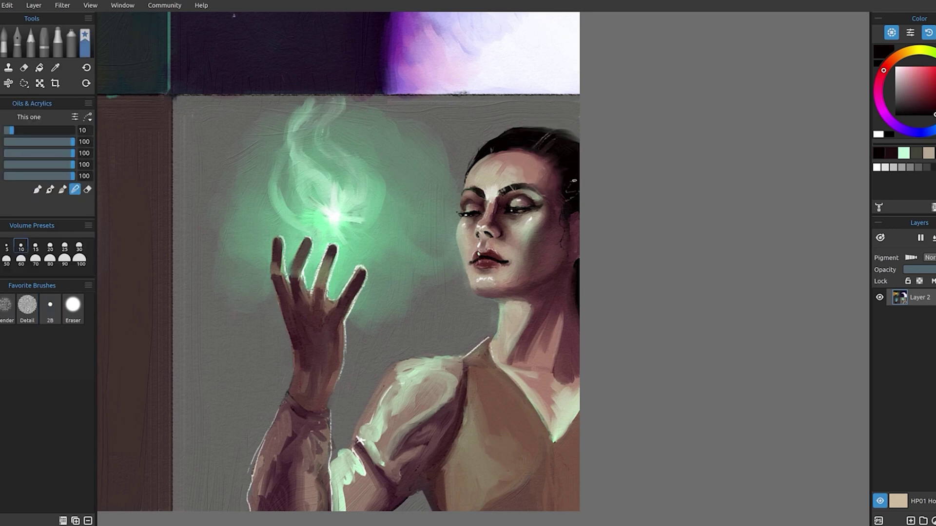
# - Paint a dark shadow along the back of the woman's jaw below the ear
pyautogui.keyDown('alt'); pyautogui.click(550, 273); pyautogui.keyUp('alt')
pyautogui.press('b')
pyautogui.moveTo(560, 265)
pyautogui.mouseDown()
pyautogui.moveTo(546, 258)
pyautogui.moveTo(520, 282)
pyautogui.moveTo(543, 274)
pyautogui.mouseUp()
# - Shade the woman's ear crimson on a new Multiply layer with the size 10 oil brush and blend it
pyautogui.click(911, 521)
pyautogui.click(930, 257)
pyautogui.click(75, 189)
pyautogui.keyDown('alt'); pyautogui.click(556, 251); pyautogui.keyUp('alt')
pyautogui.press('b')
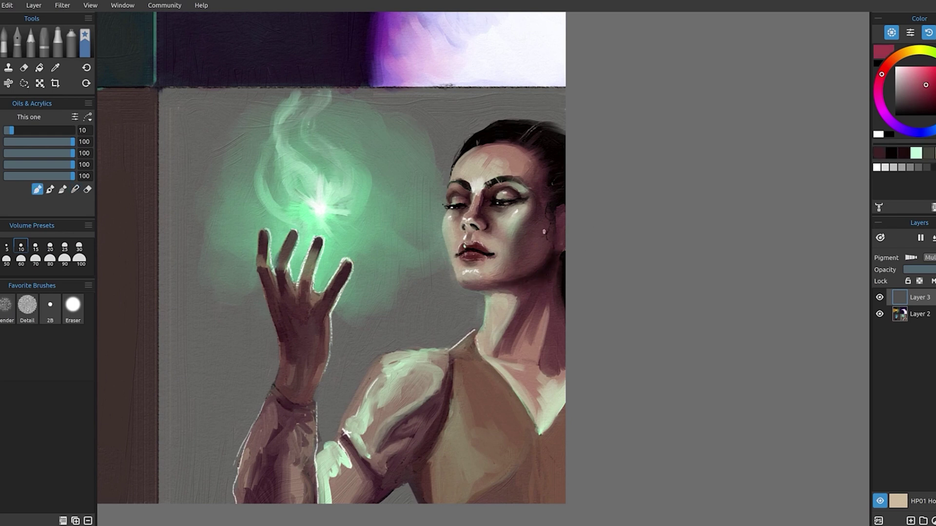
pyautogui.moveTo(562, 212); pyautogui.dragTo(561, 227)
pyautogui.press('n')
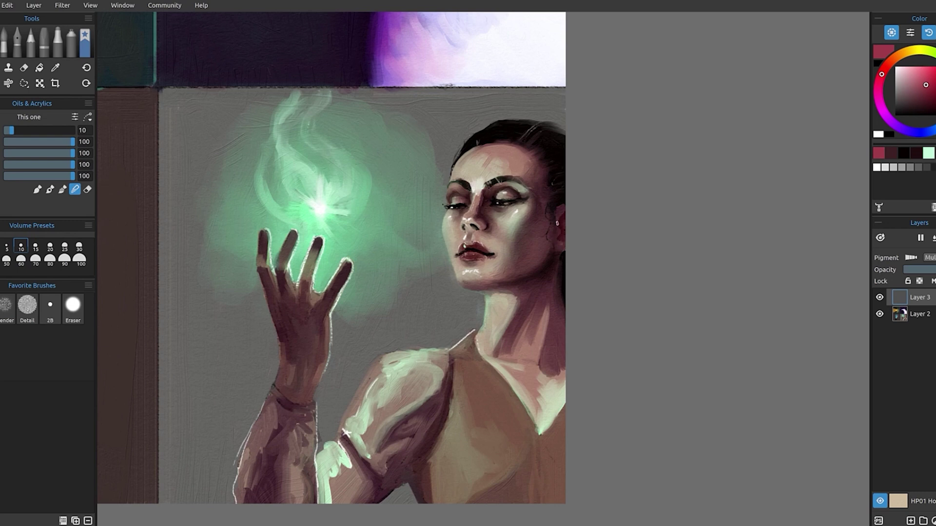
pyautogui.moveTo(497, 282); pyautogui.dragTo(491, 255)
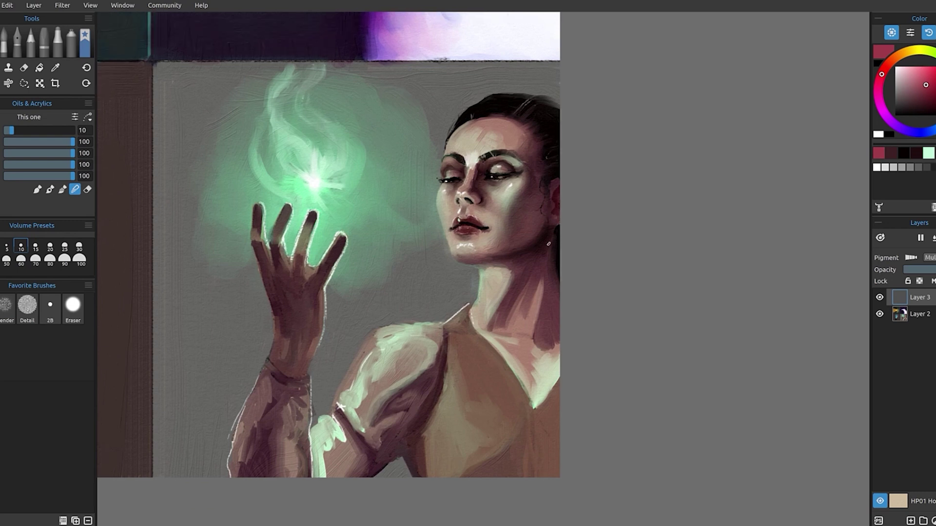